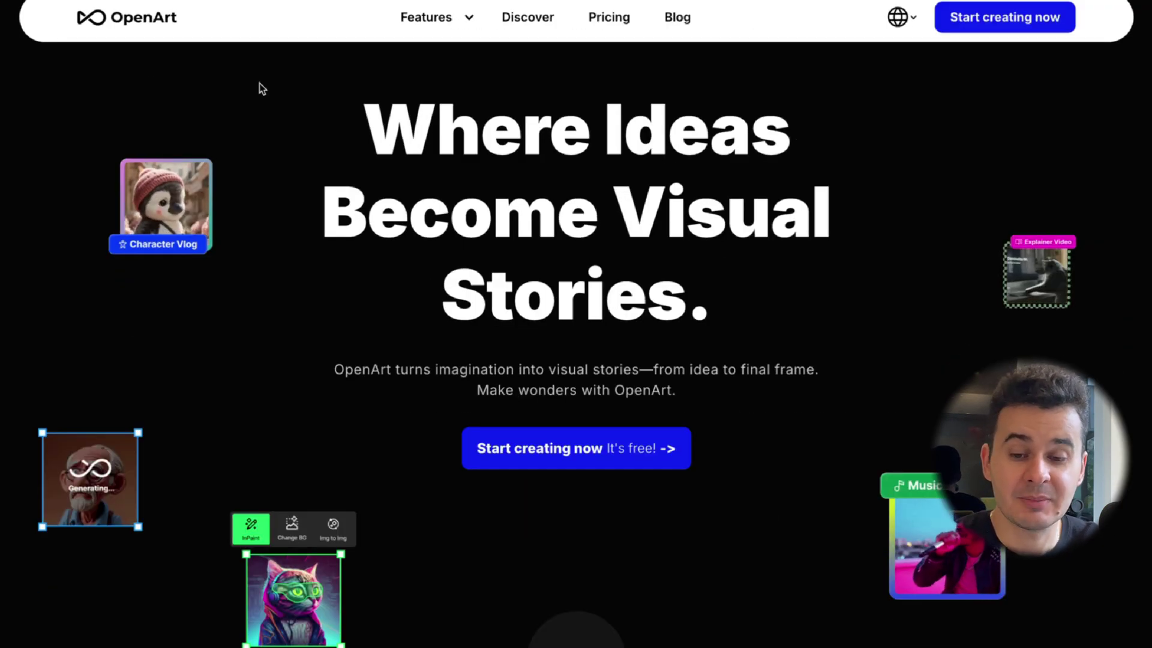
# Step: Scroll the landing page past the hero and 'Unlimited Possibility' to 'Set things in motion'
pyautogui.scroll(-5, 260, 88)
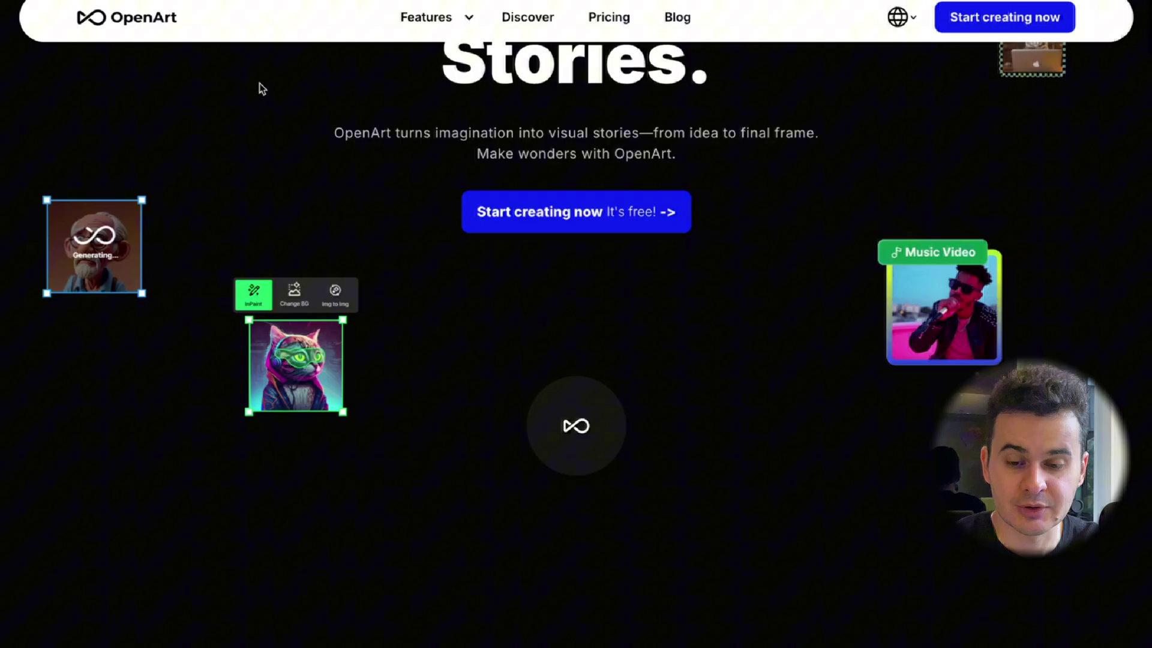
pyautogui.scroll(-3, 262, 88)
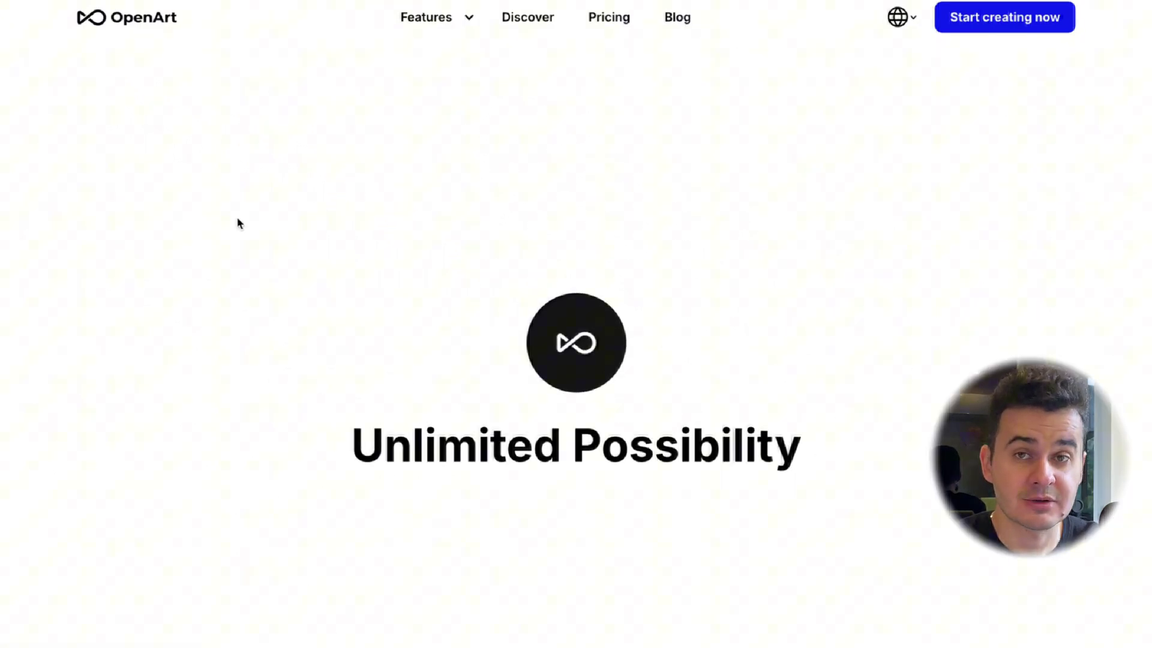
pyautogui.scroll(-2, 238, 228)
pyautogui.scroll(-4, 236, 227)
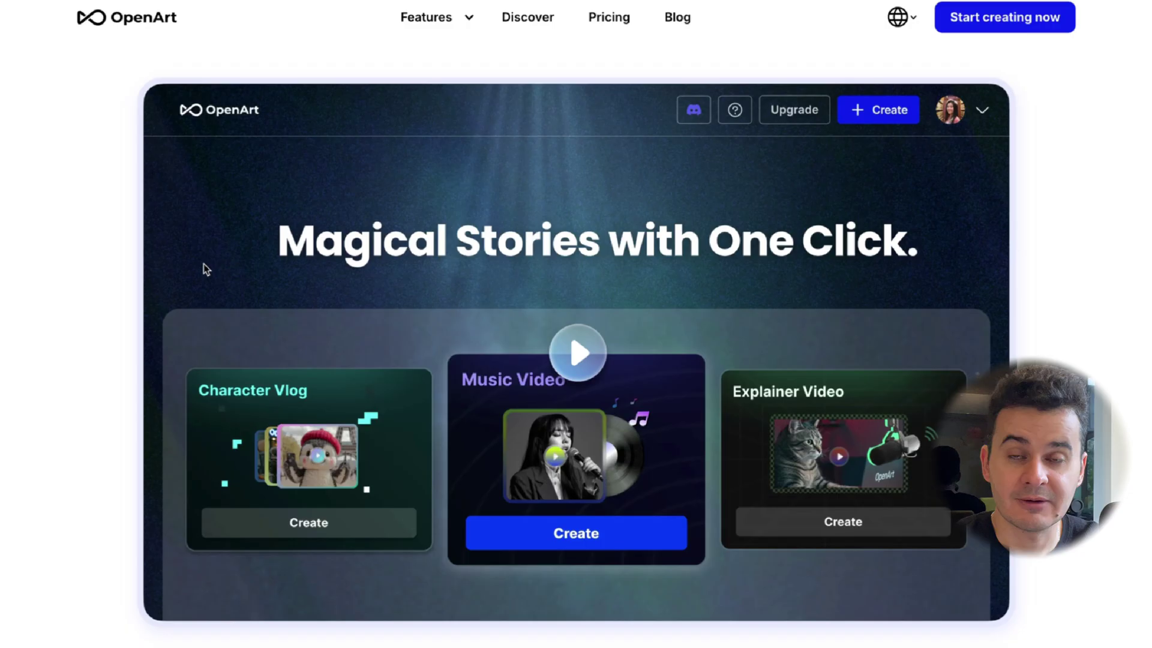
pyautogui.scroll(-15, 203, 268)
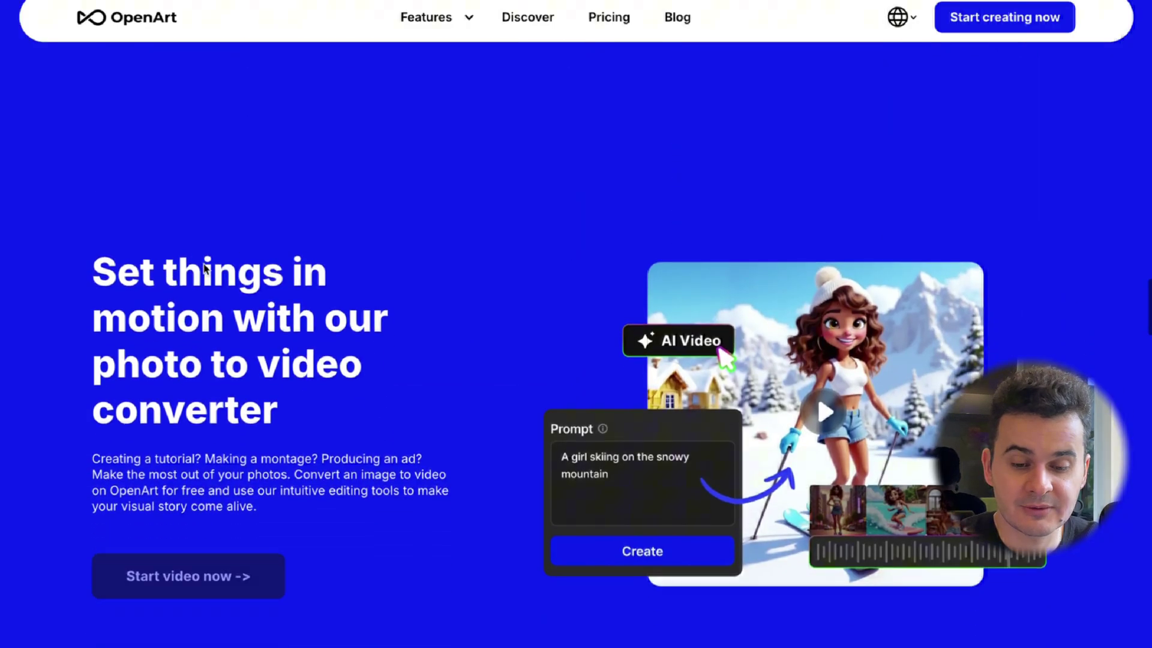
pyautogui.scroll(-3, 203, 268)
pyautogui.scroll(1, 203, 260)
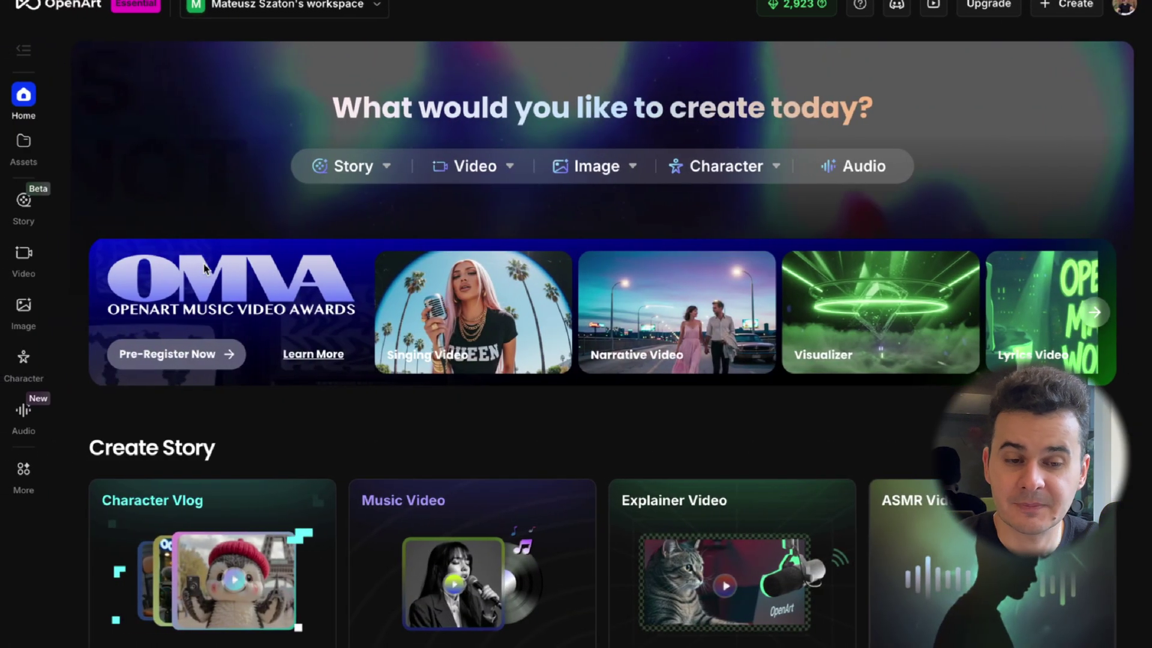
pyautogui.scroll(-12, 63, 135)
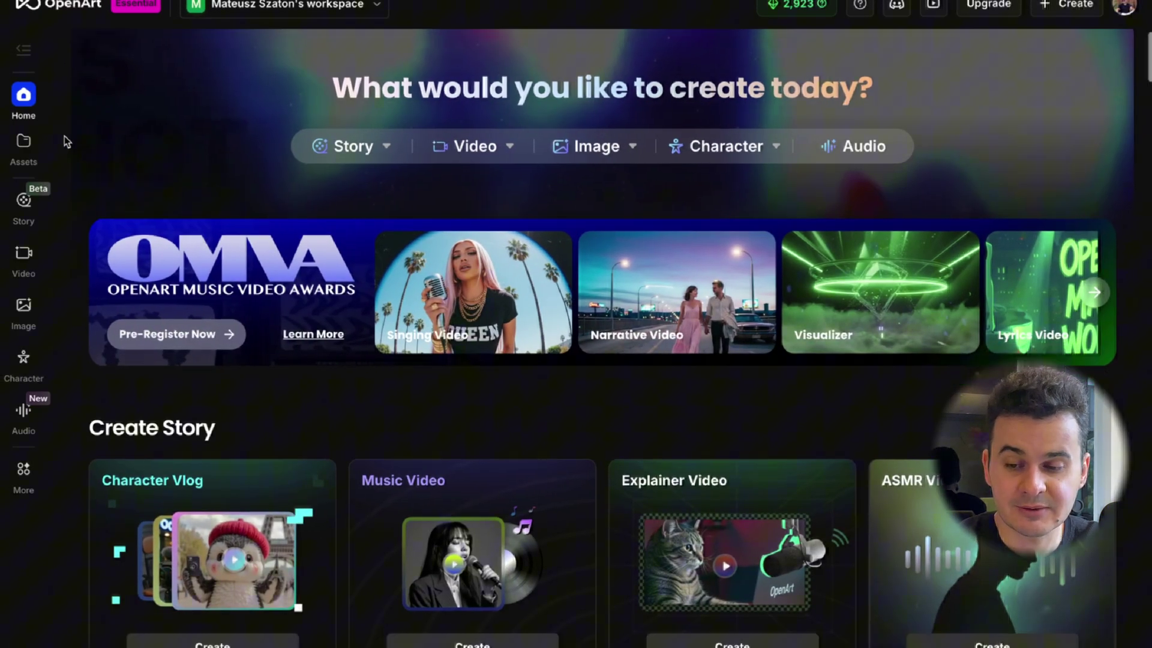
pyautogui.scroll(1, 64, 135)
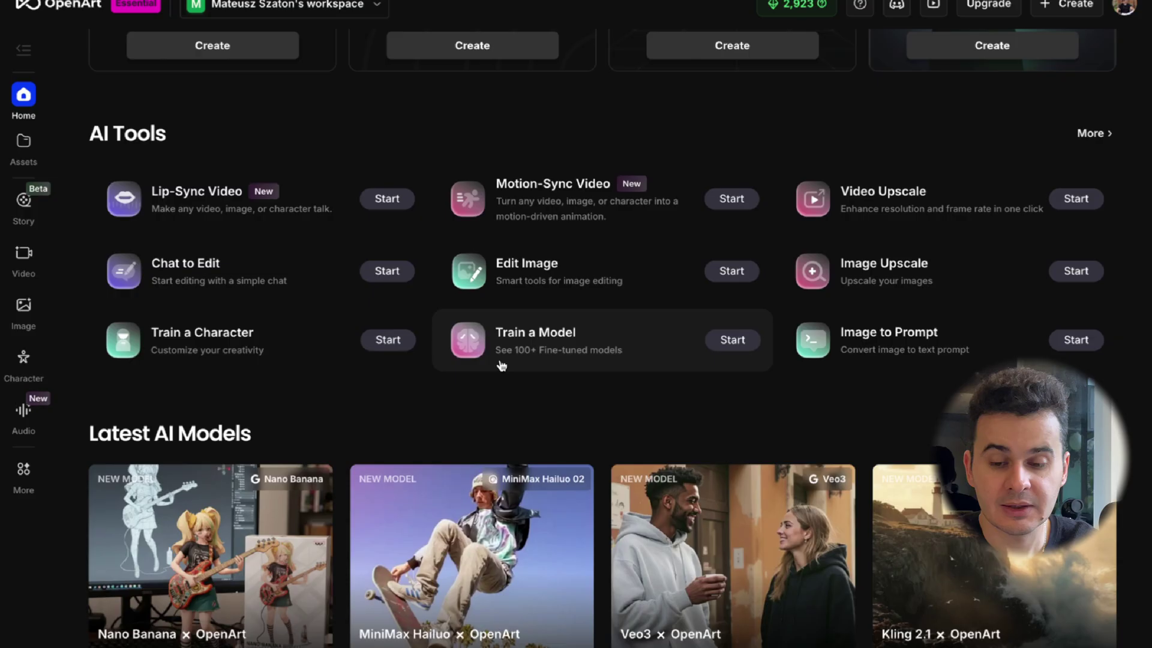
pyautogui.scroll(-5, 720, 360)
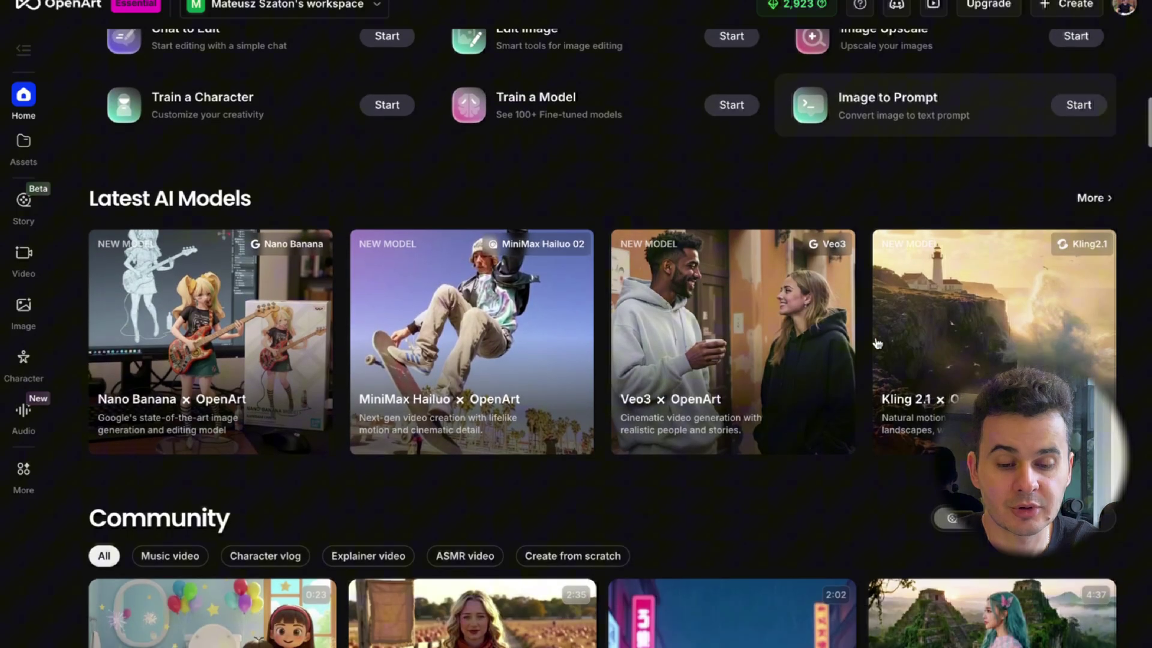
pyautogui.scroll(-6, 656, 366)
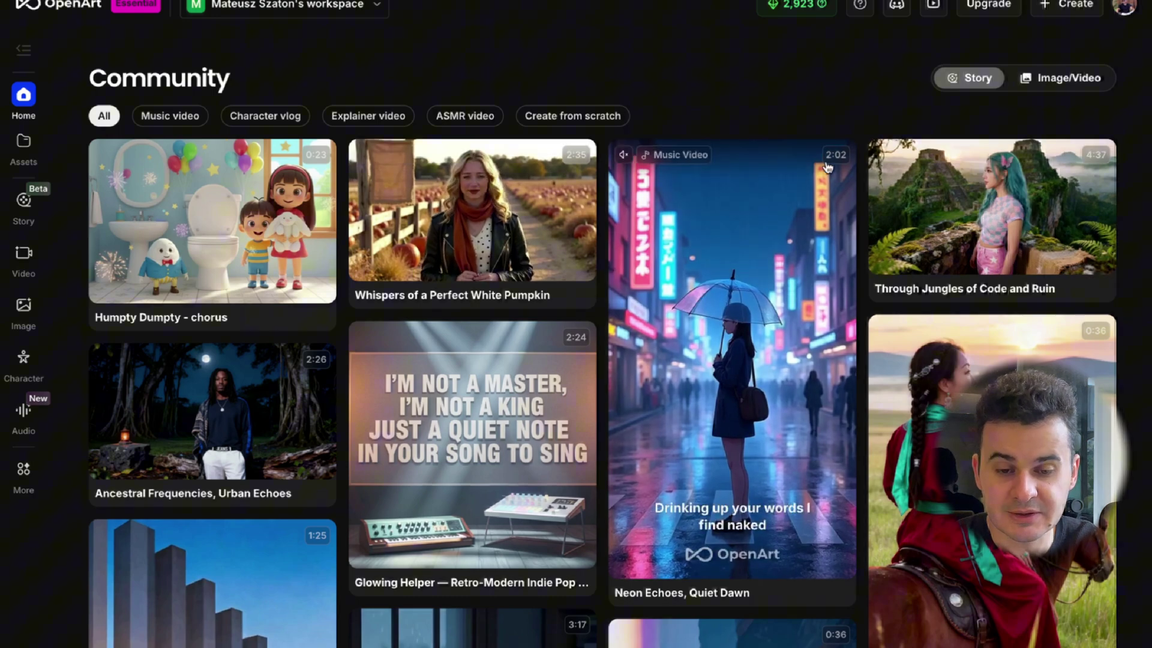
pyautogui.scroll(-1, 538, 276)
pyautogui.scroll(-6, 538, 276)
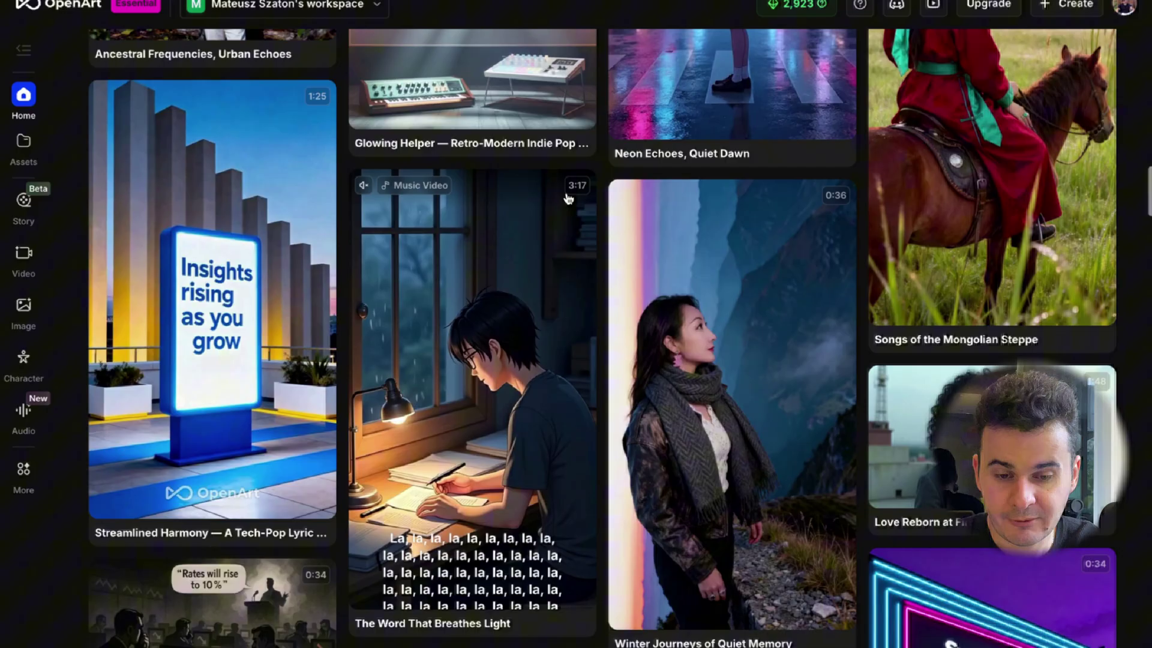
pyautogui.scroll(-3, 538, 276)
pyautogui.scroll(-3, 525, 279)
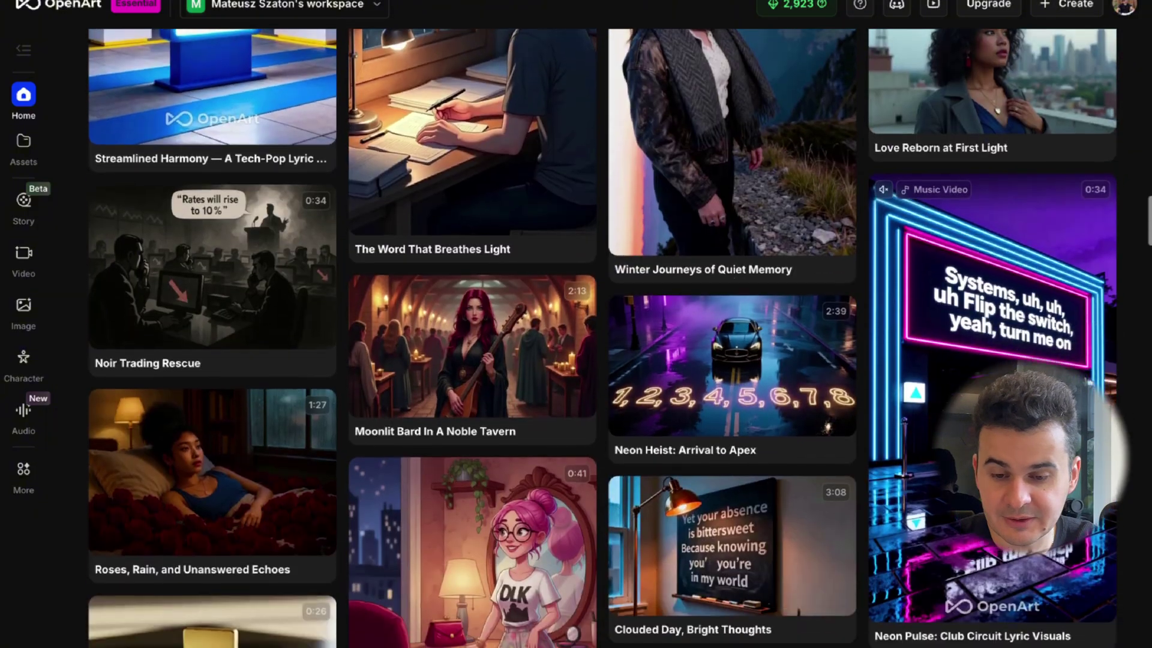
pyautogui.scroll(-6, 525, 278)
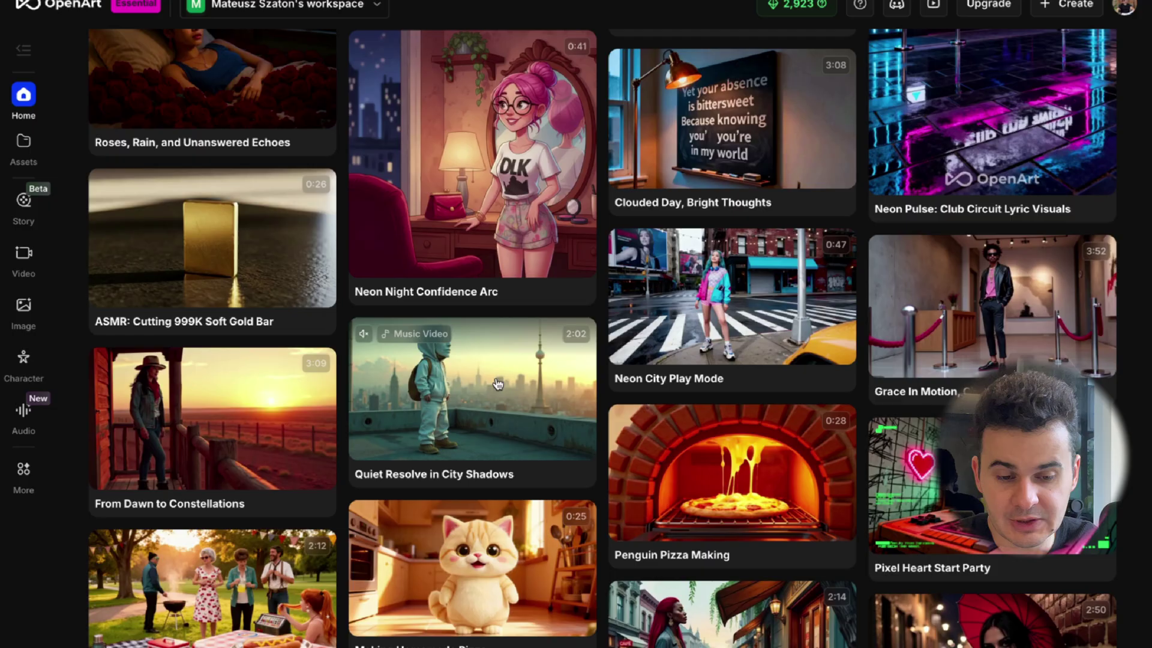
pyautogui.scroll(-4, 498, 384)
pyautogui.scroll(15, 497, 384)
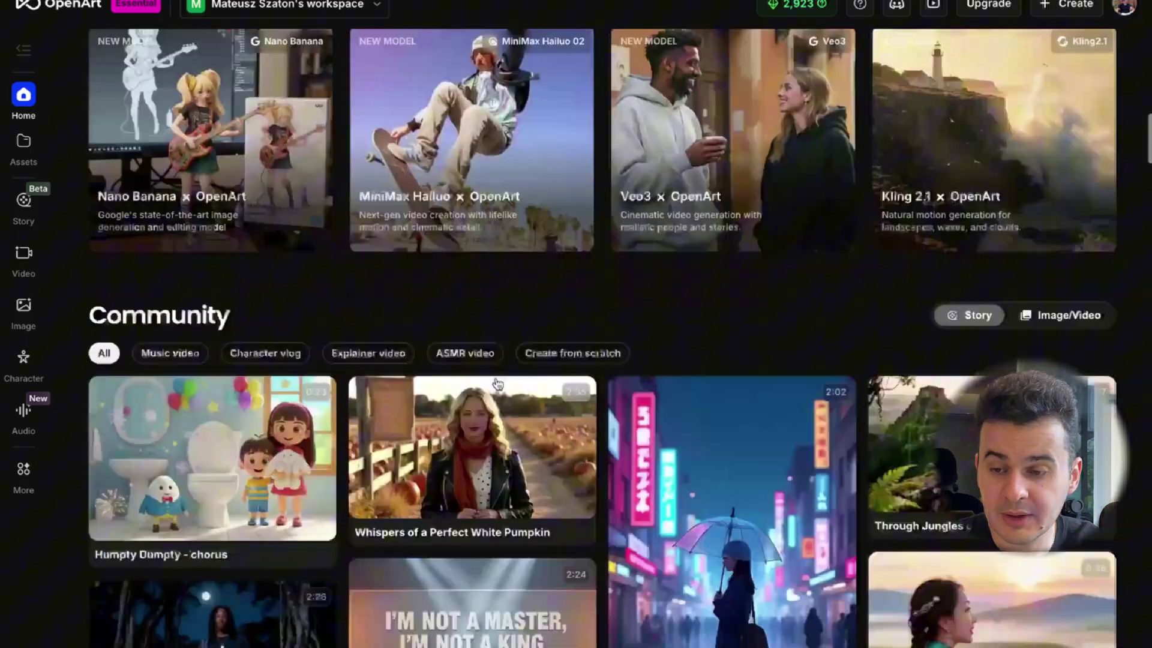
pyautogui.scroll(12, 498, 384)
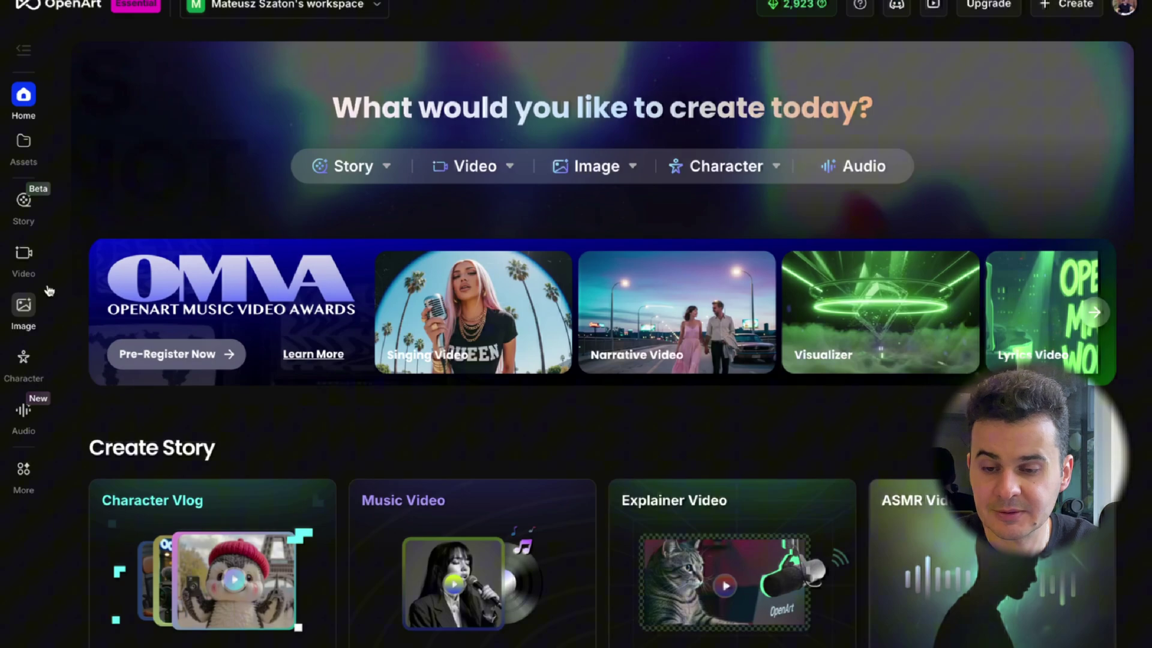
# Step: Go to the Image page, browse the model library, and pick Seedream 4.0
pyautogui.click(49, 290)
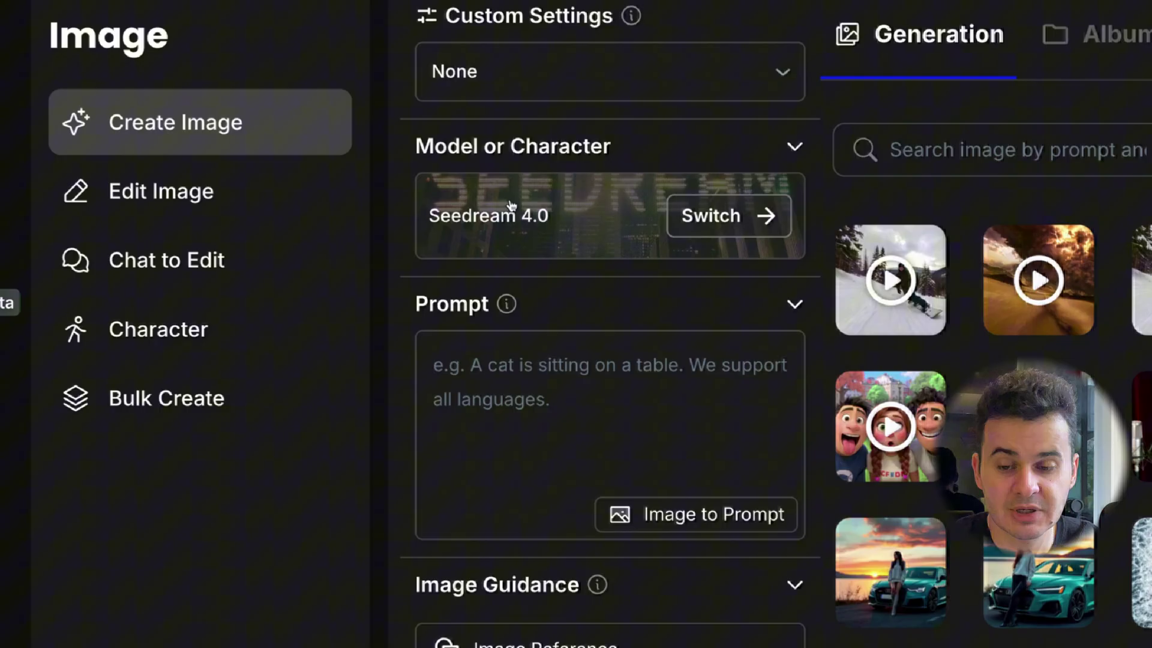
pyautogui.click(720, 215)
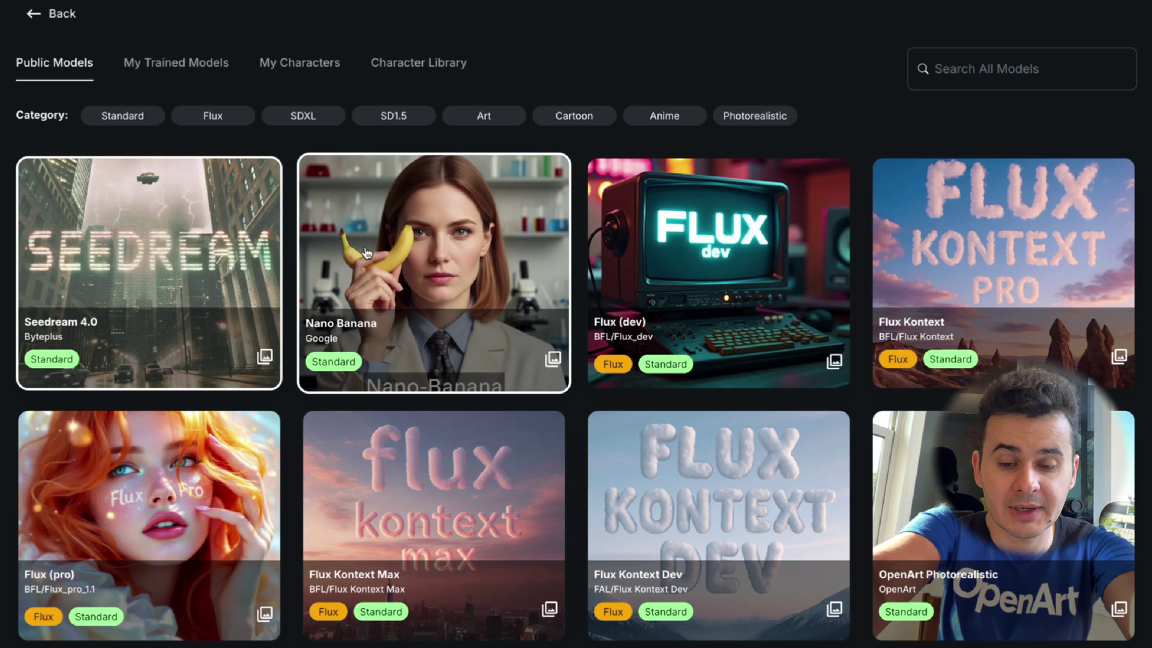
pyautogui.scroll(-3, 960, 251)
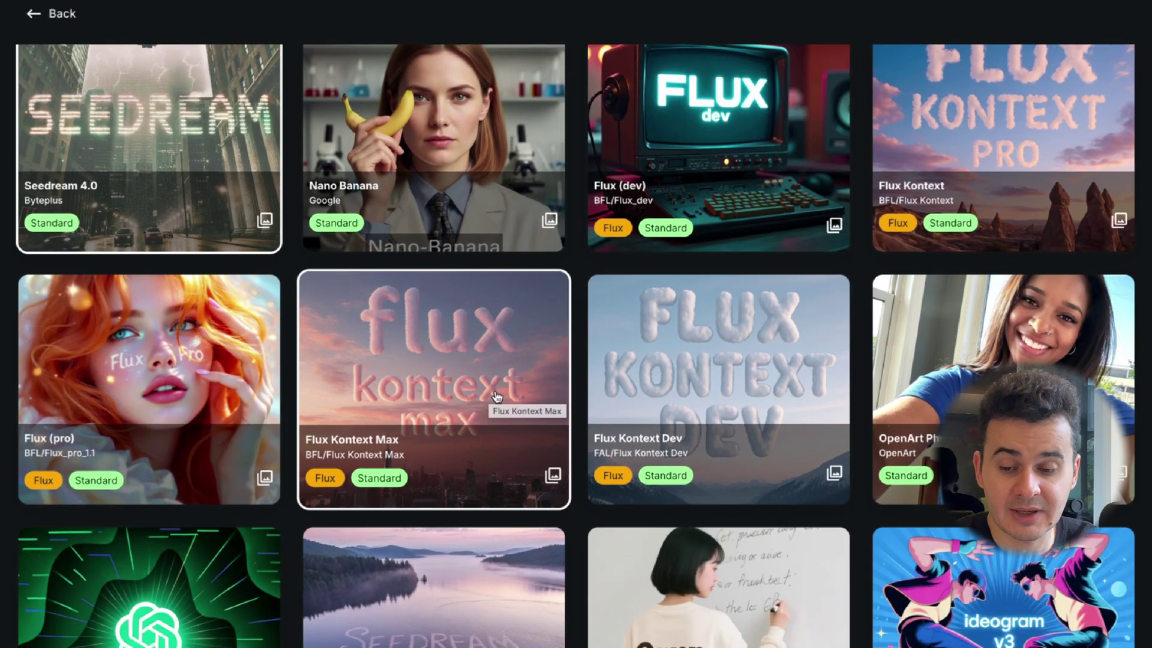
pyautogui.scroll(-5, 412, 375)
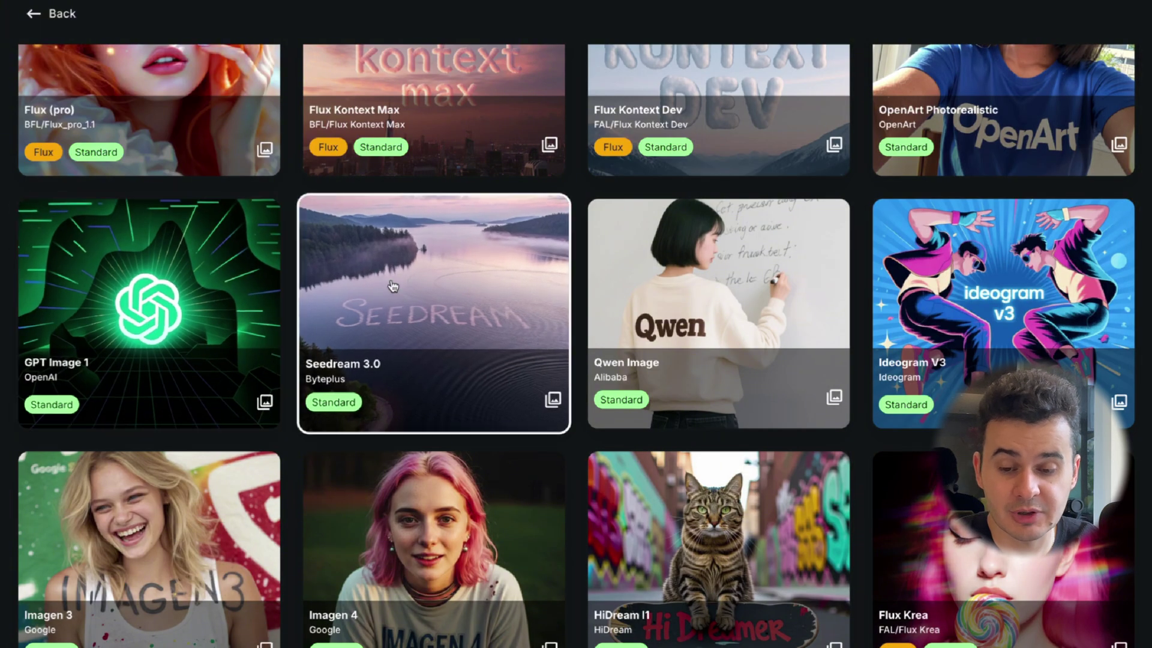
pyautogui.scroll(-1, 695, 267)
pyautogui.scroll(-5, 694, 267)
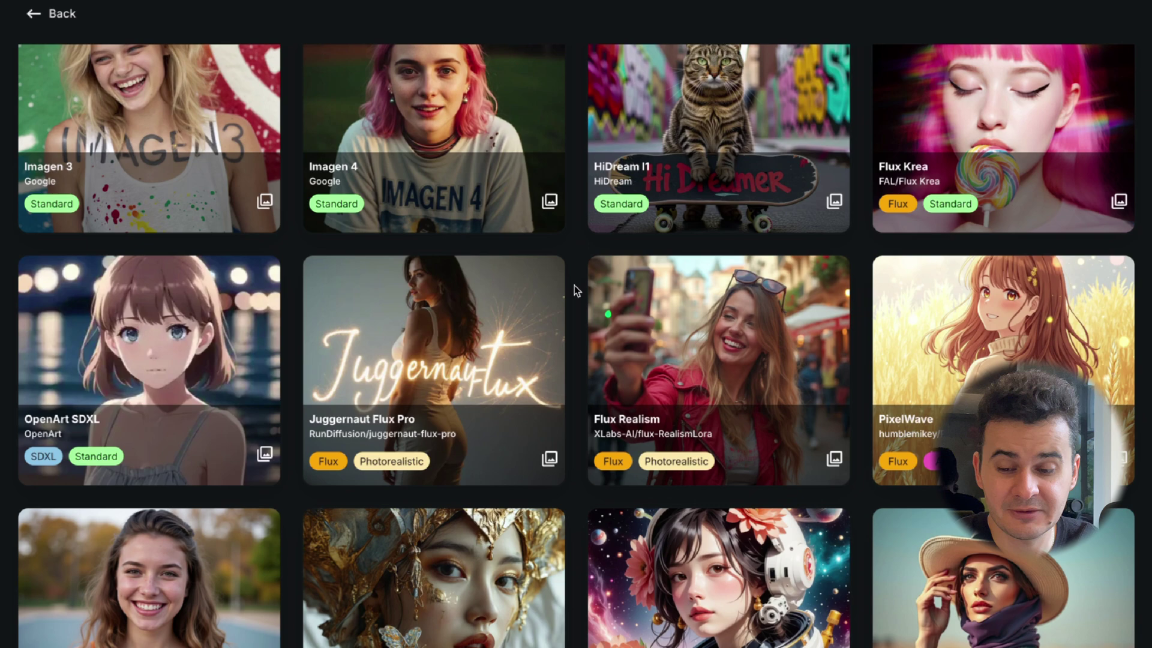
pyautogui.scroll(-2, 575, 291)
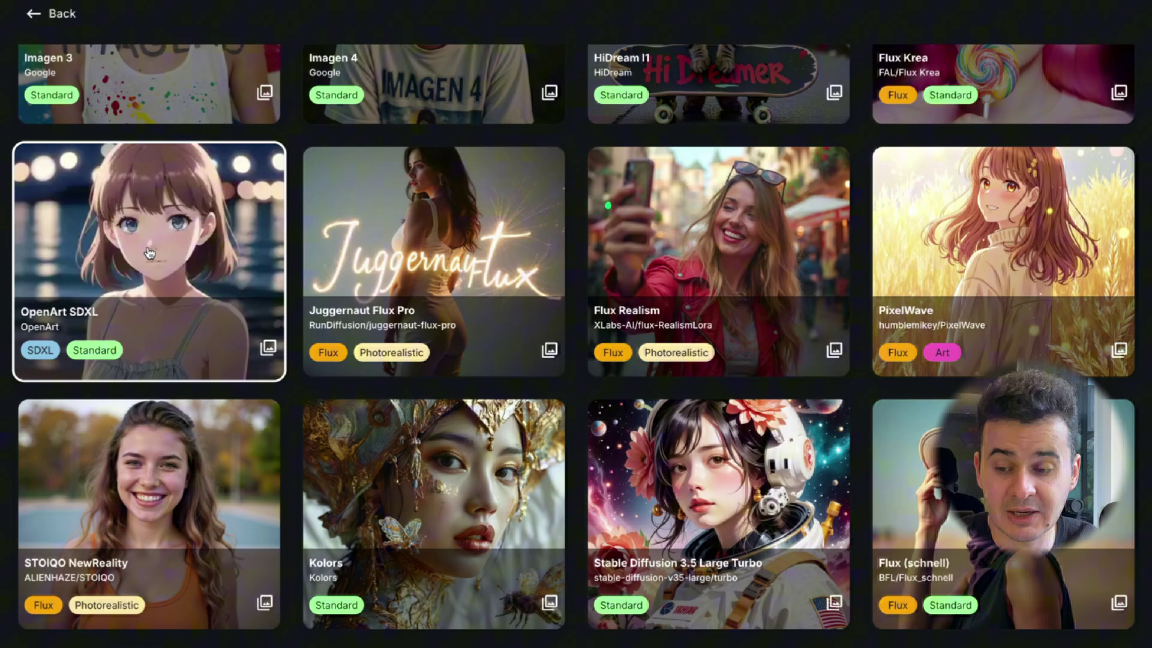
pyautogui.scroll(-6, 359, 270)
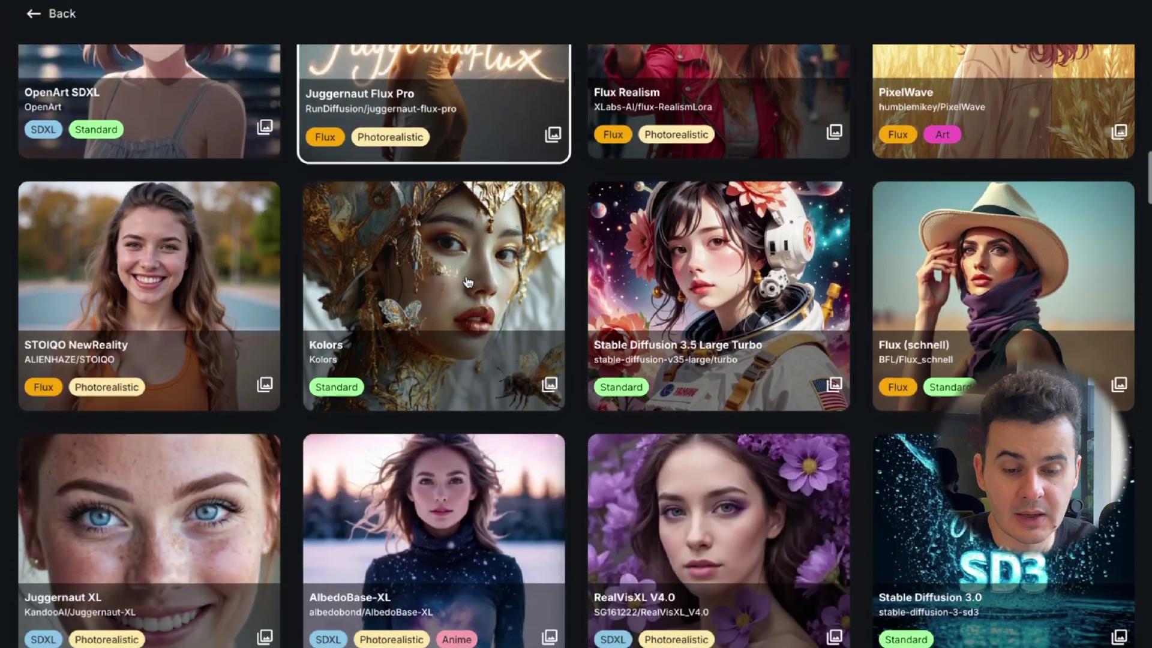
pyautogui.scroll(-5, 467, 282)
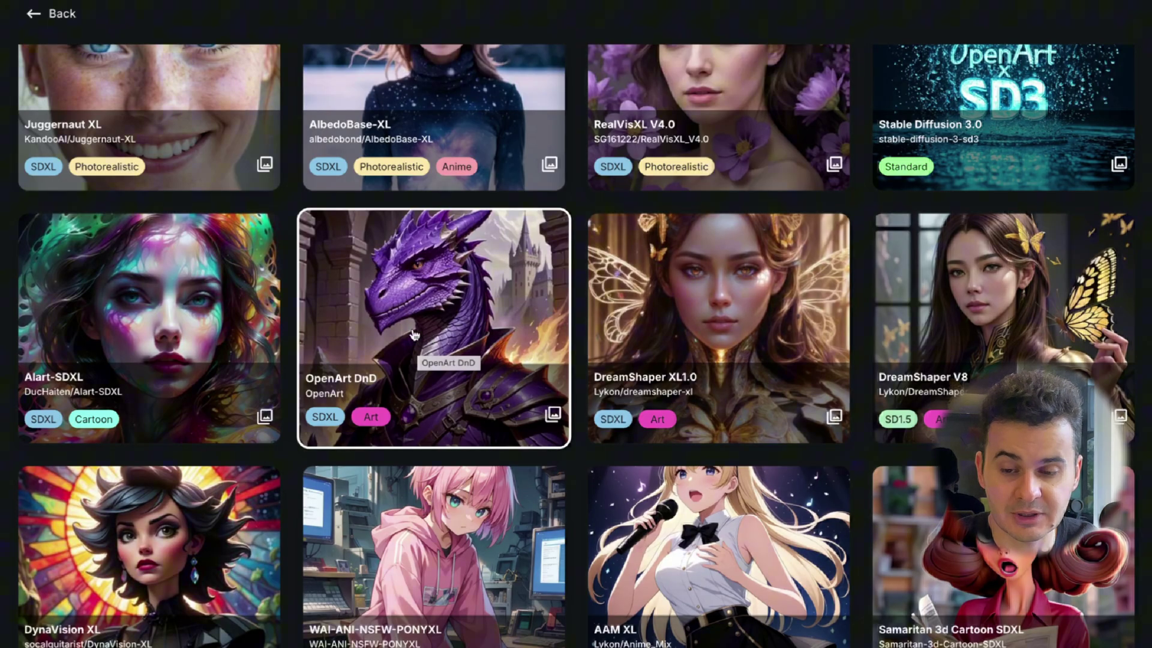
pyautogui.scroll(15, 413, 334)
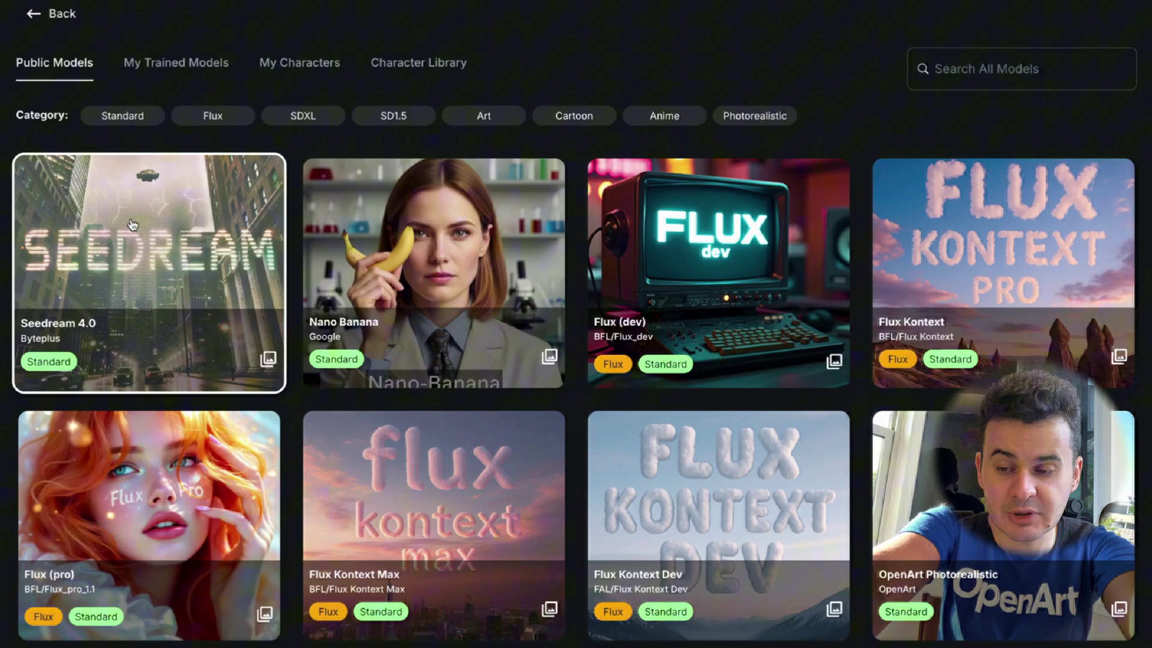
pyautogui.click(117, 248)
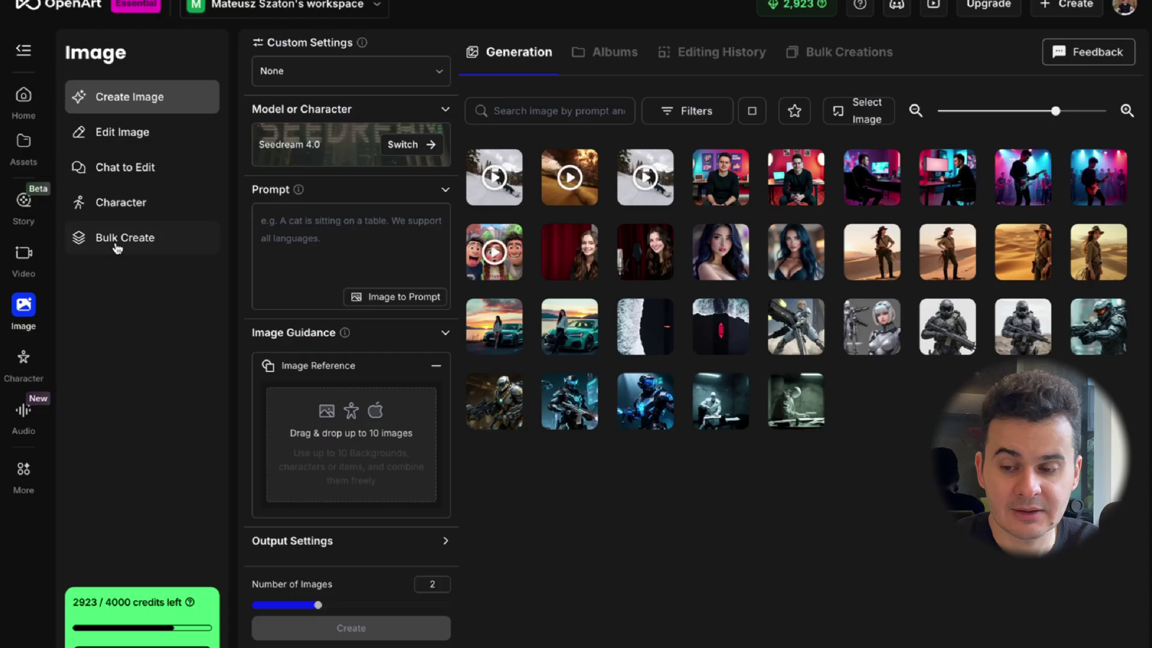
# Step: Check the Image to Prompt caption models, keep Joy Caption, and close the window
pyautogui.click(386, 299)
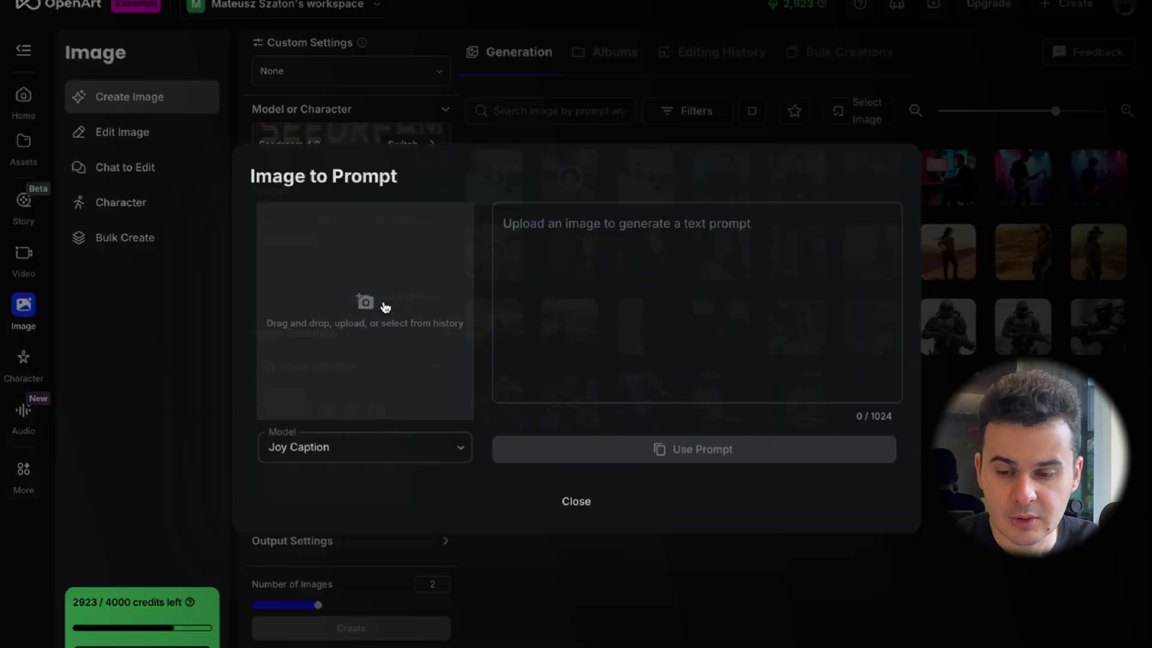
pyautogui.click(358, 451)
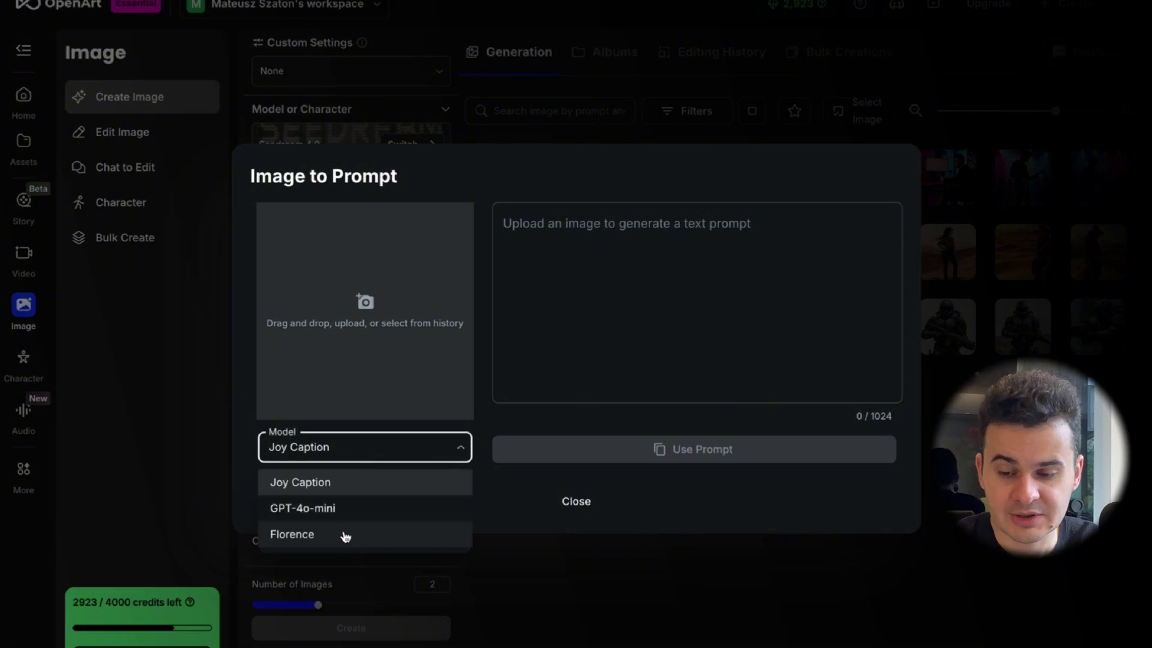
pyautogui.click(615, 334)
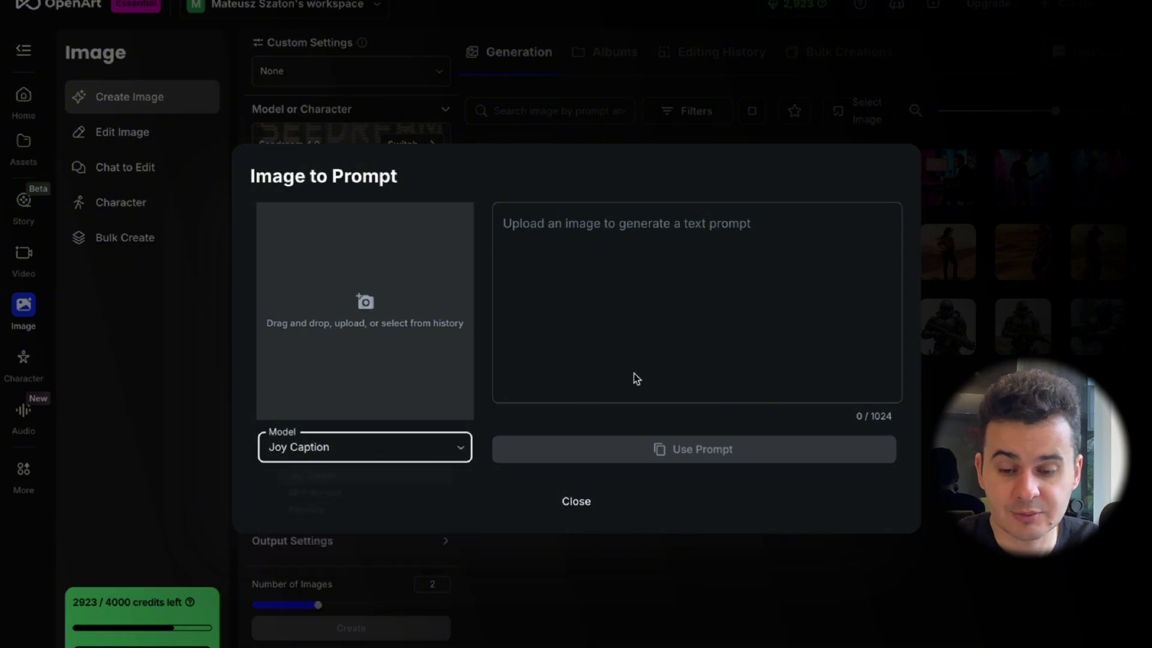
pyautogui.click(576, 503)
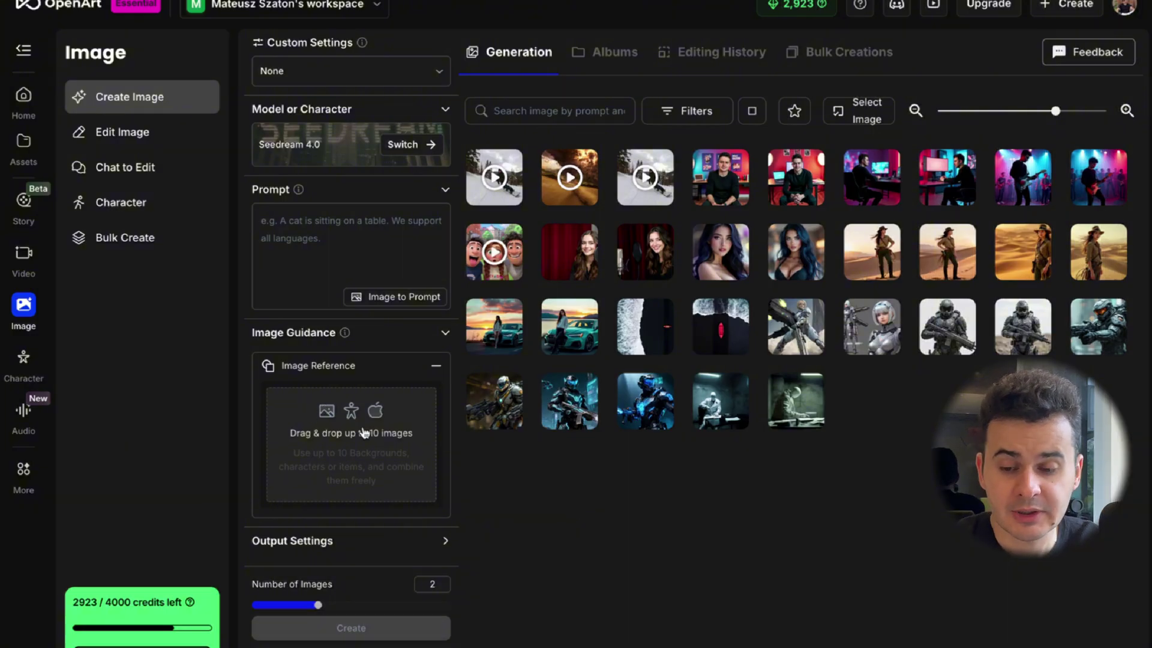
# Step: Expand output settings, keeping Square (1:1) aspect ratio, 4K resolution and 2 images
pyautogui.click(384, 550)
pyautogui.click(339, 522)
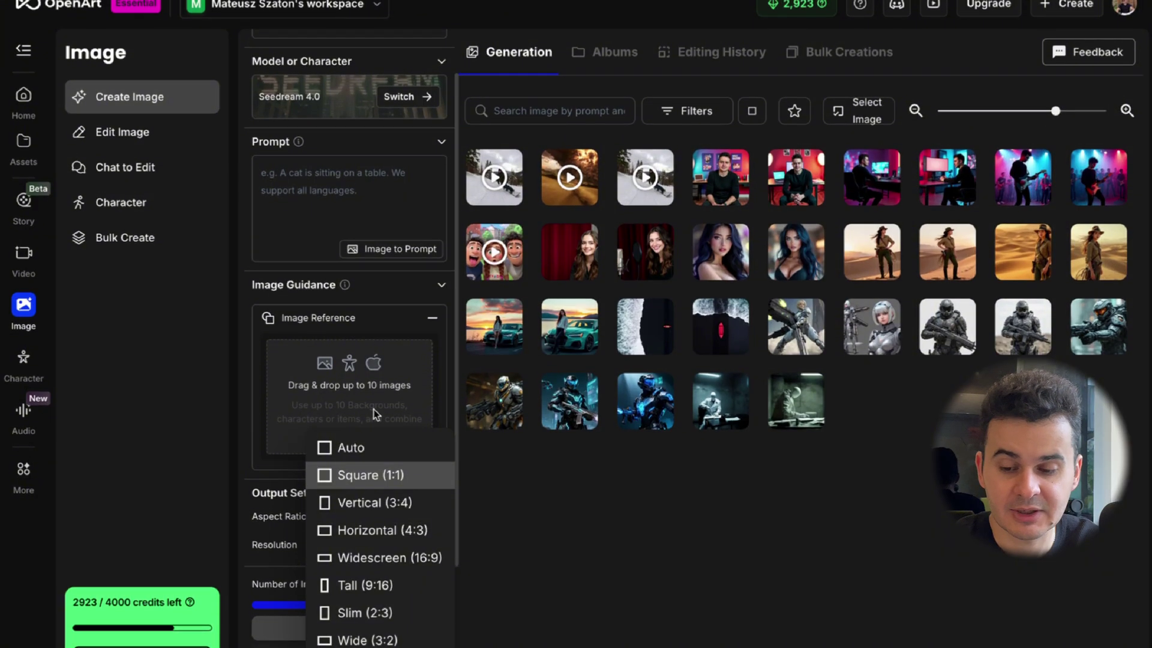
pyautogui.click(530, 538)
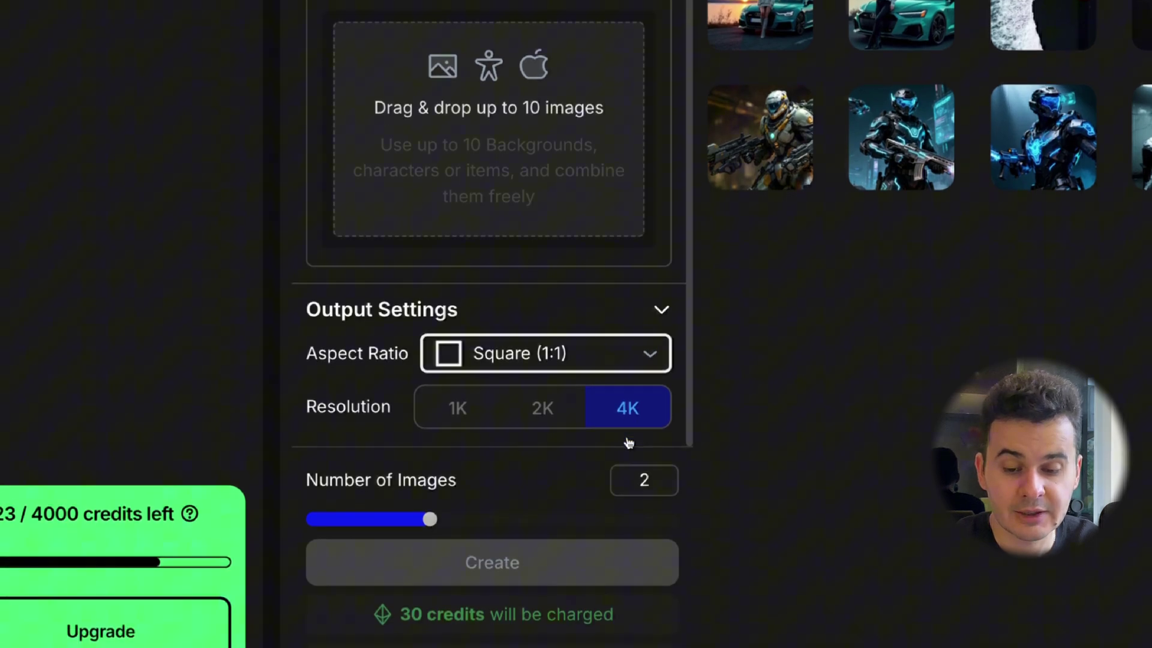
pyautogui.click(651, 481)
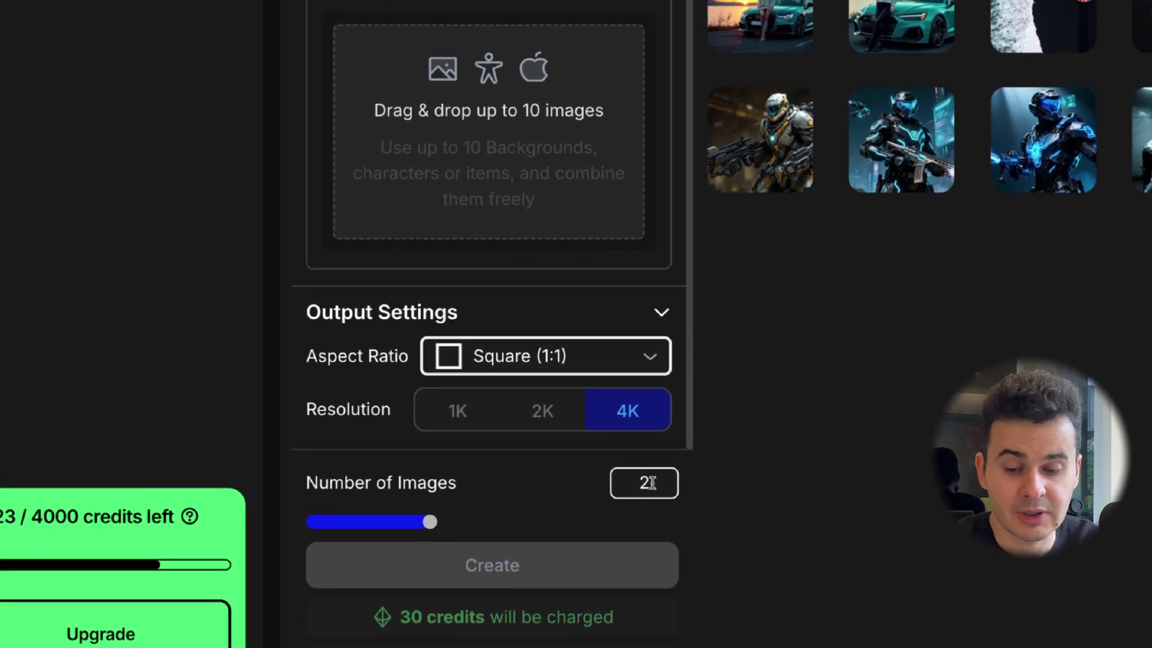
pyautogui.press('Left')
pyautogui.click(462, 526)
pyautogui.scroll(2, 412, 100)
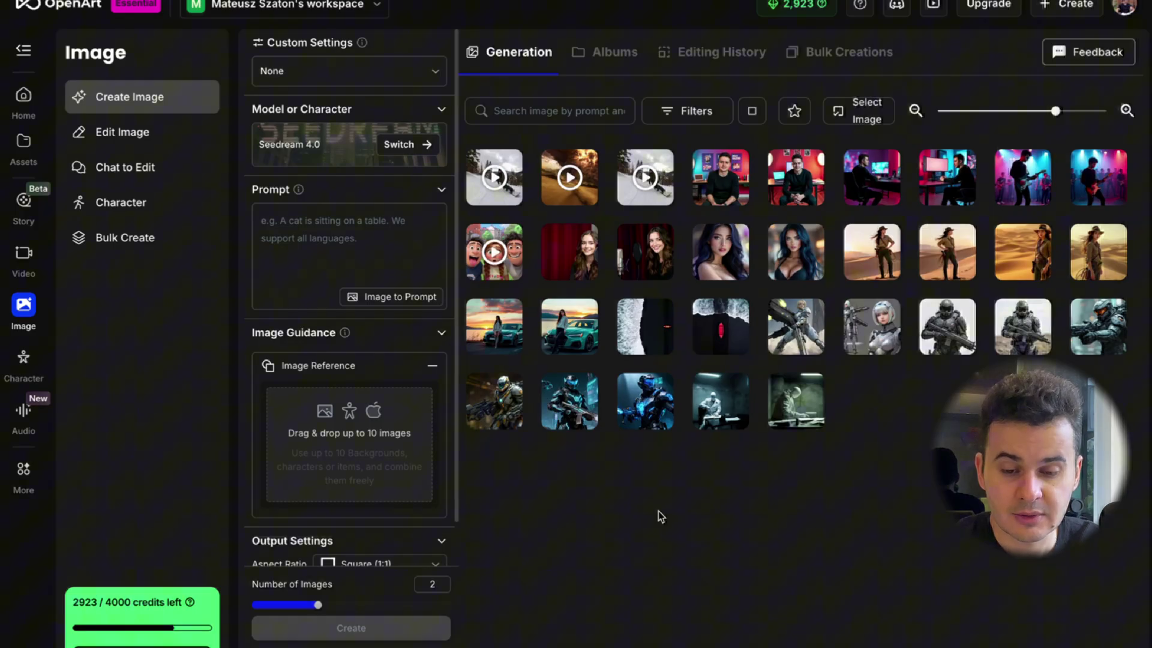
# Step: View the blue and gold armored soldier images in detail, browsing their other generations
pyautogui.click(644, 398)
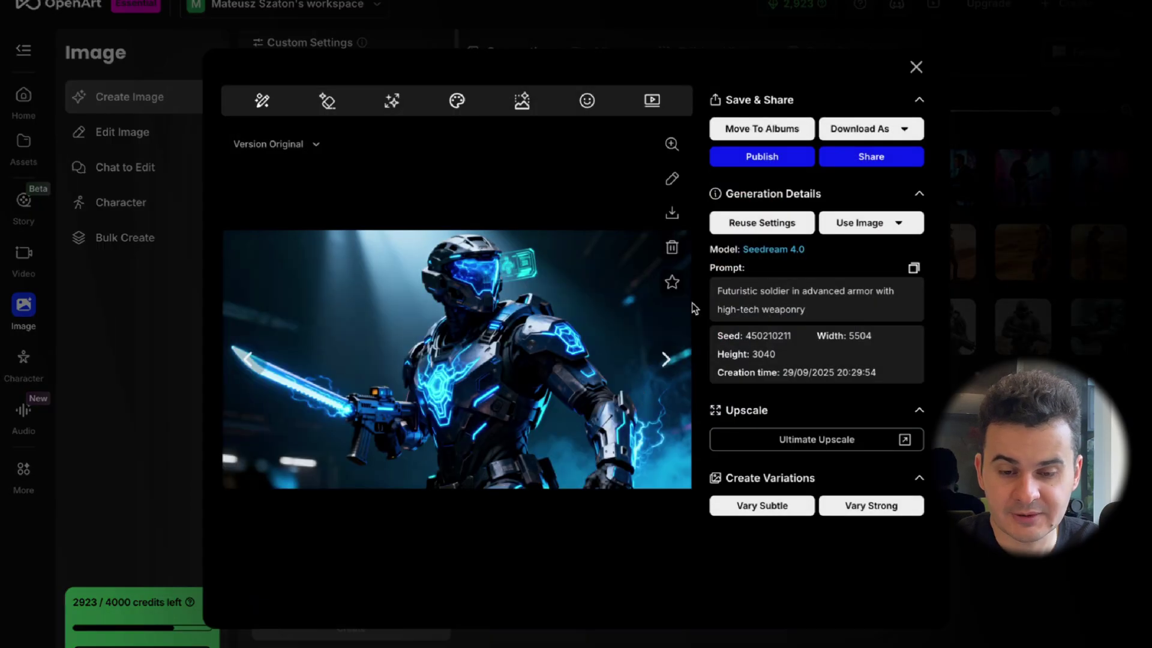
pyautogui.moveTo(816, 315); pyautogui.dragTo(717, 291)
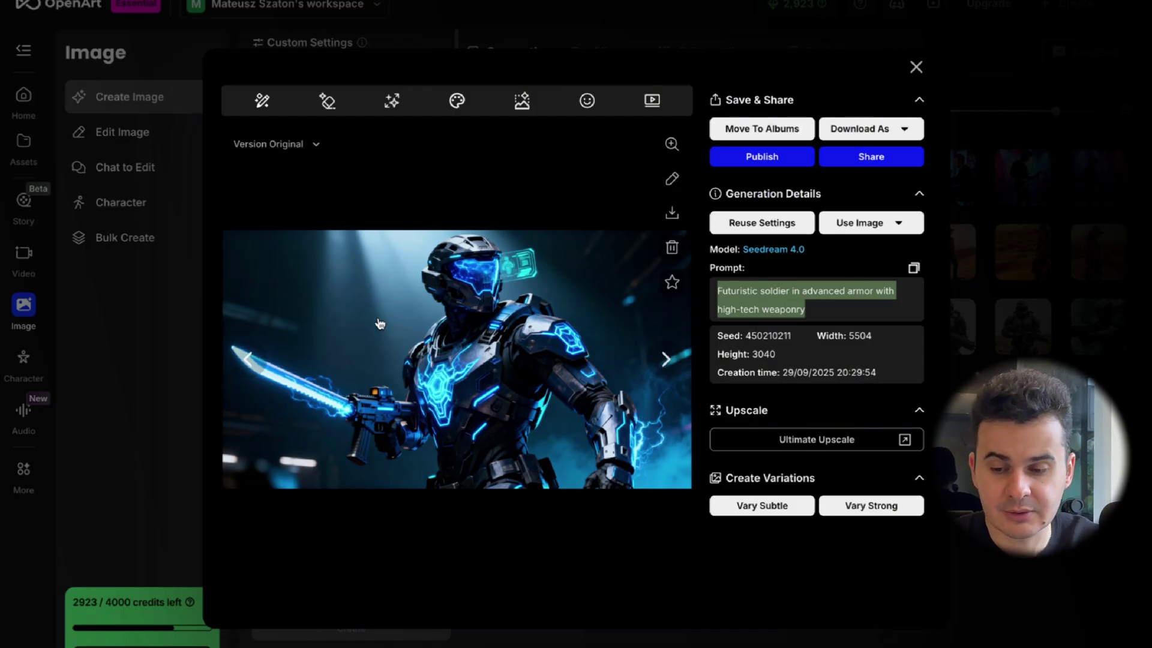
pyautogui.press('Left')
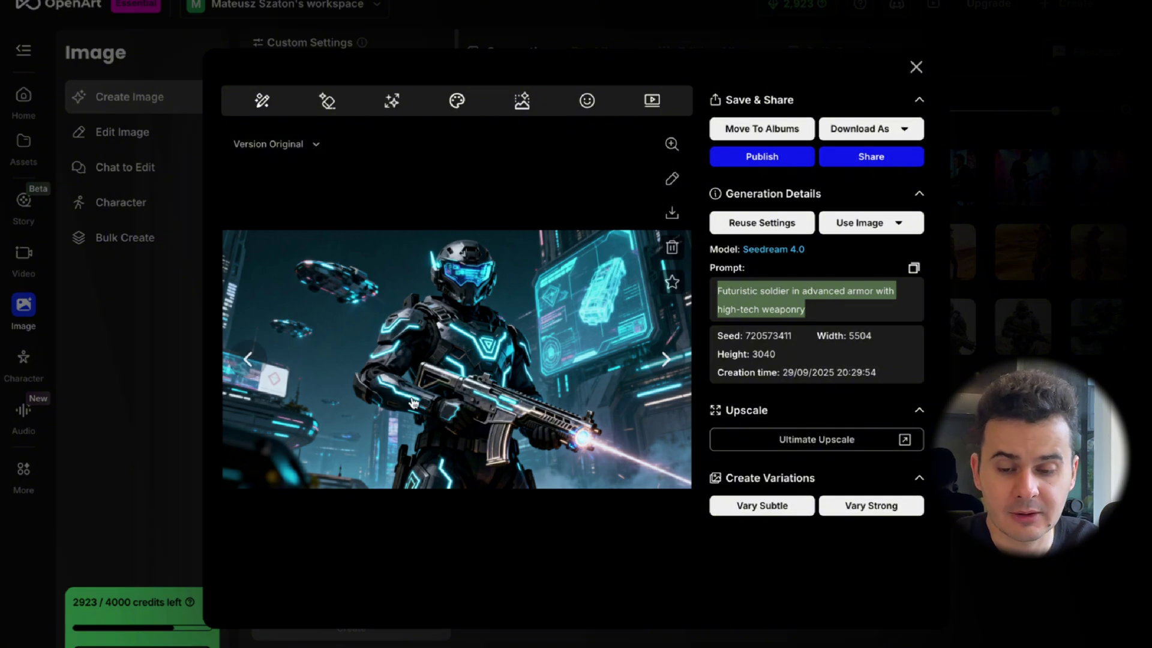
pyautogui.press('Escape')
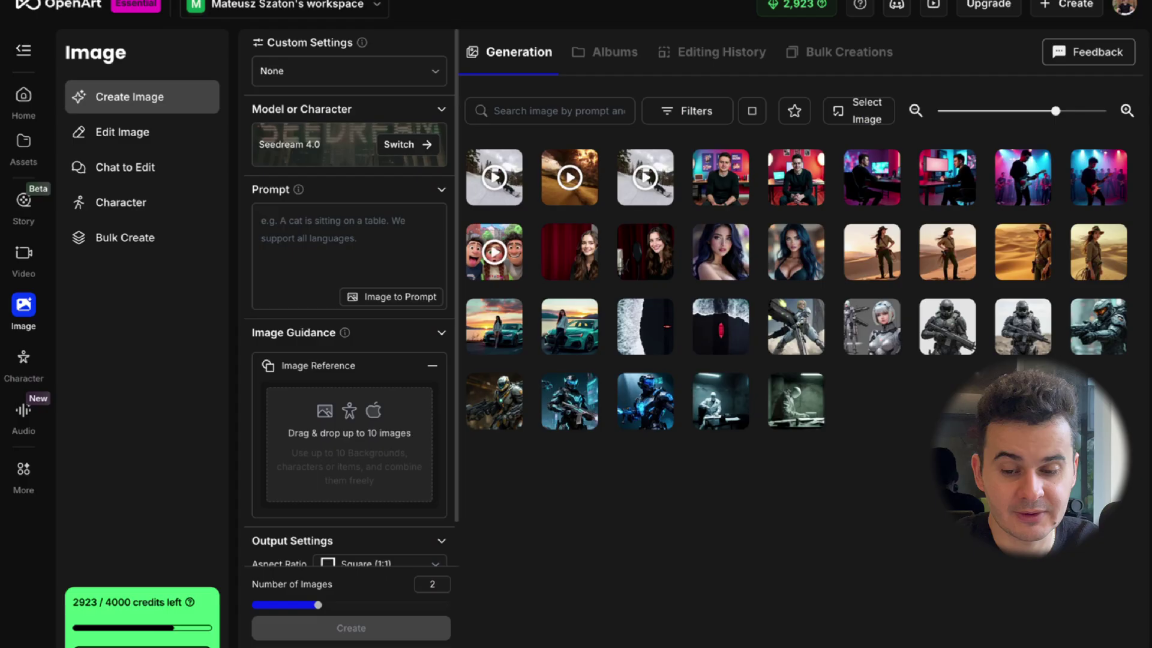
pyautogui.click(478, 403)
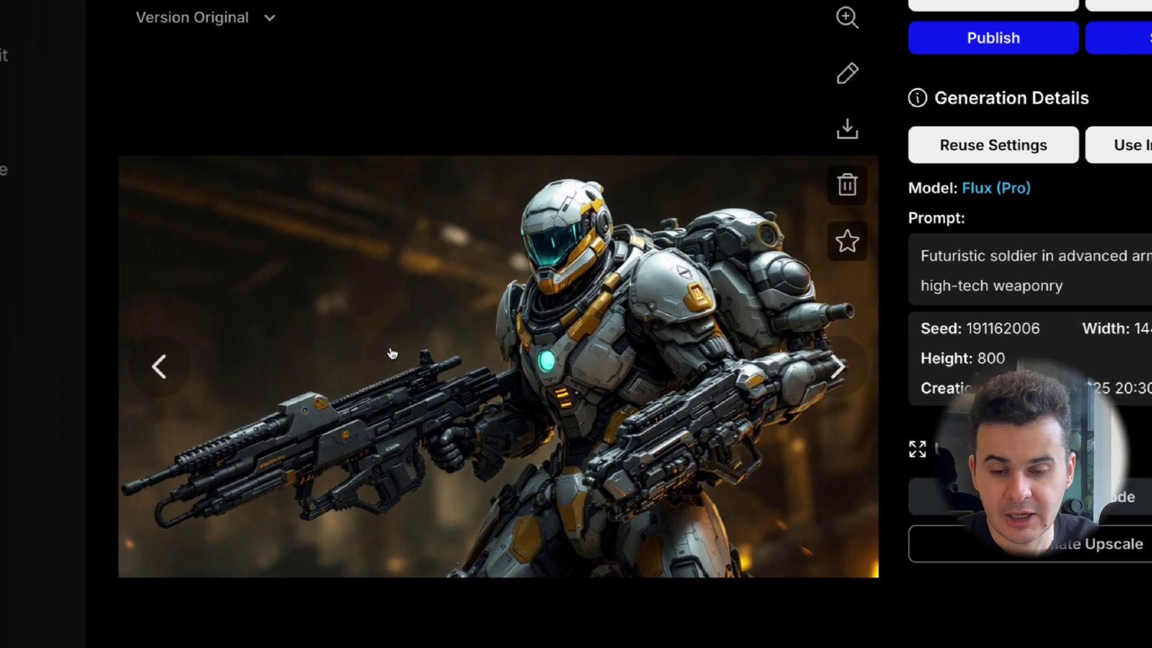
pyautogui.click(157, 368)
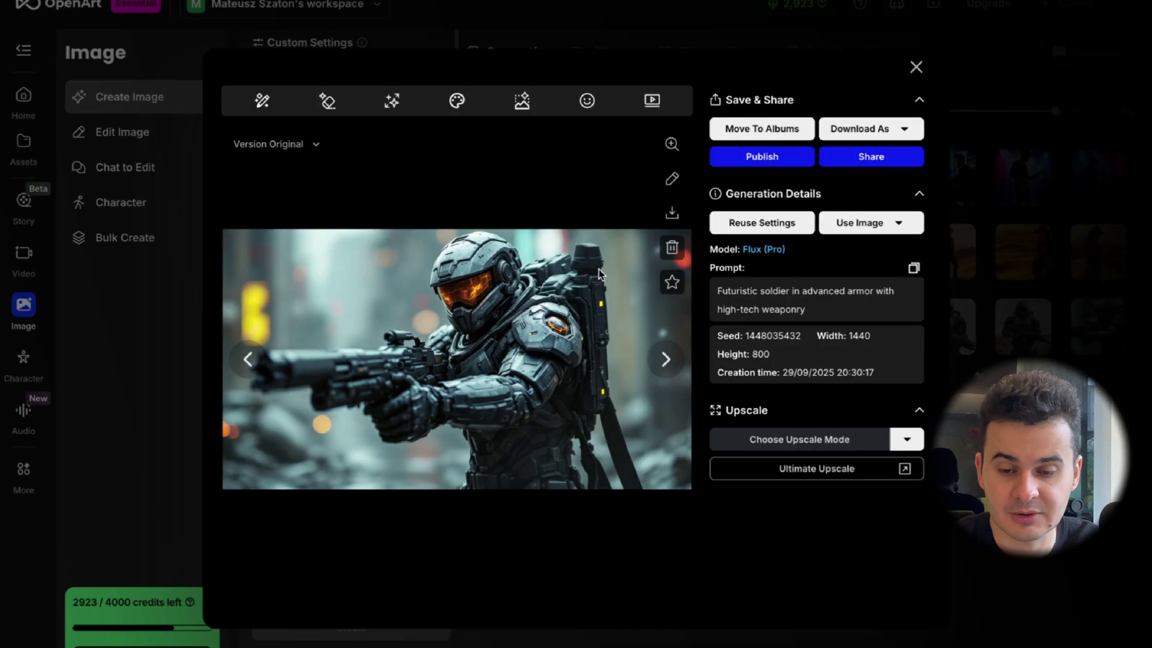
pyautogui.click(916, 68)
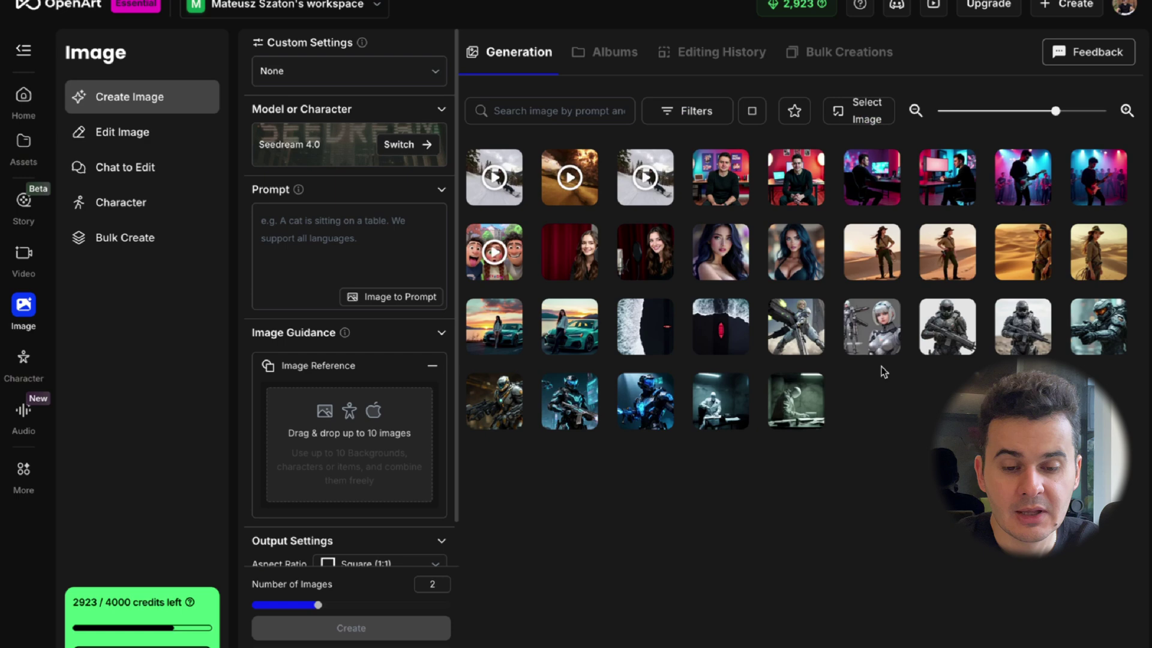
# Step: Look at the silver robot and armored woman images, then open the red boat image
pyautogui.click(864, 324)
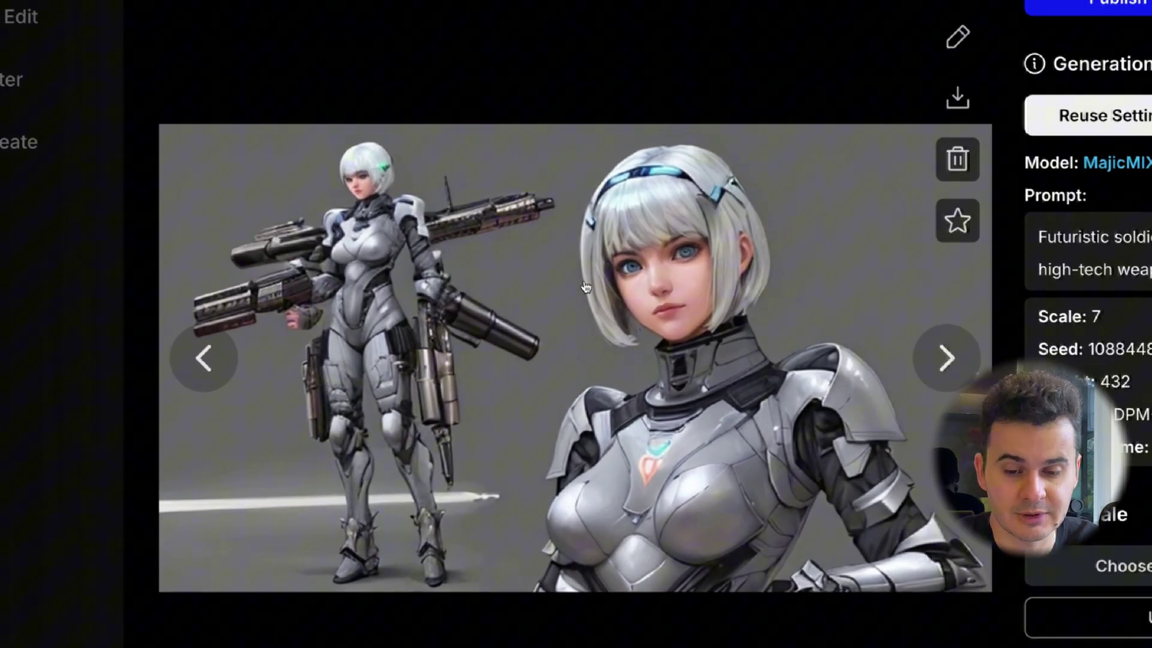
pyautogui.click(227, 352)
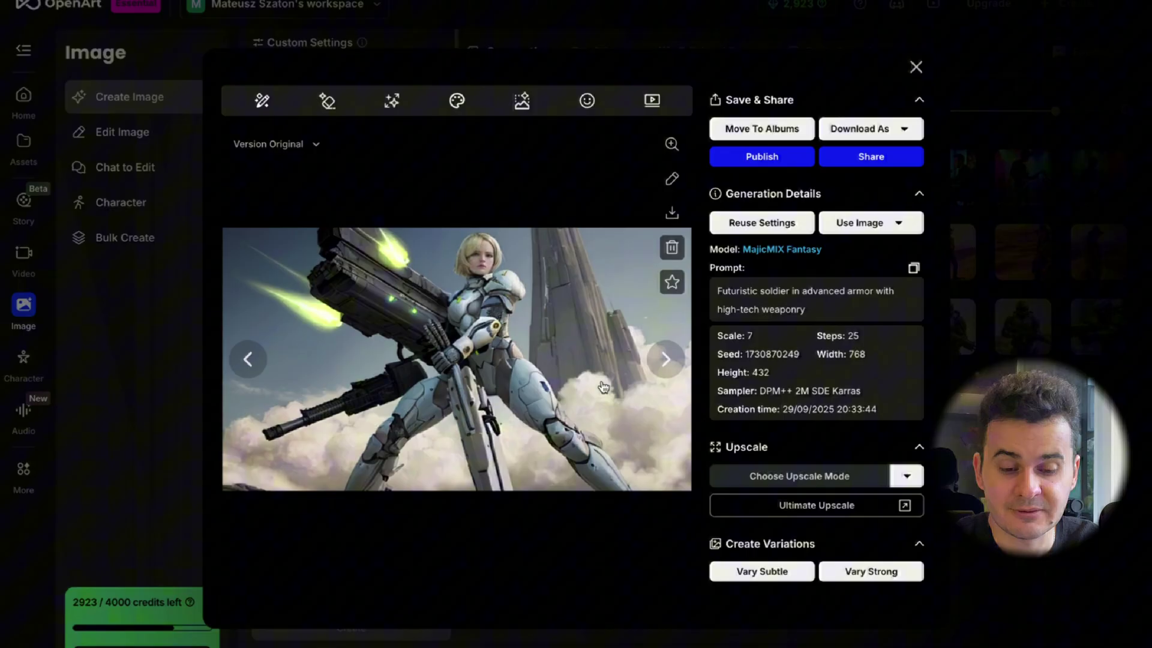
pyautogui.press('Escape')
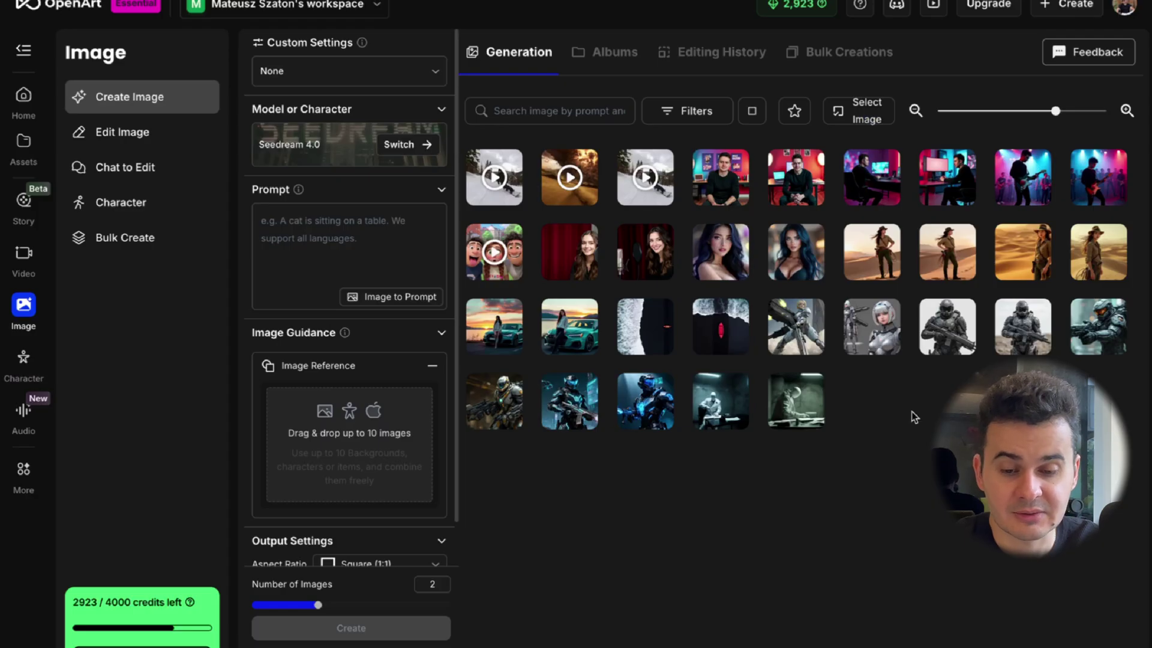
pyautogui.click(712, 327)
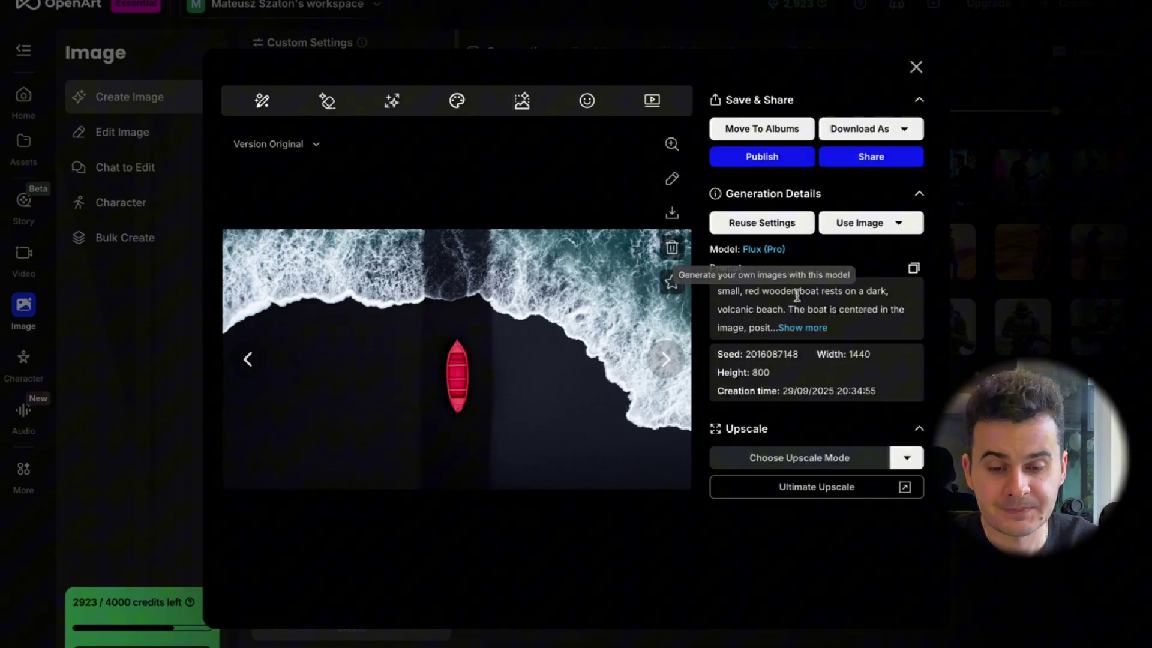
# Step: Read the boat image's full prompt, browse the red boat variations, and close the viewer
pyautogui.click(813, 330)
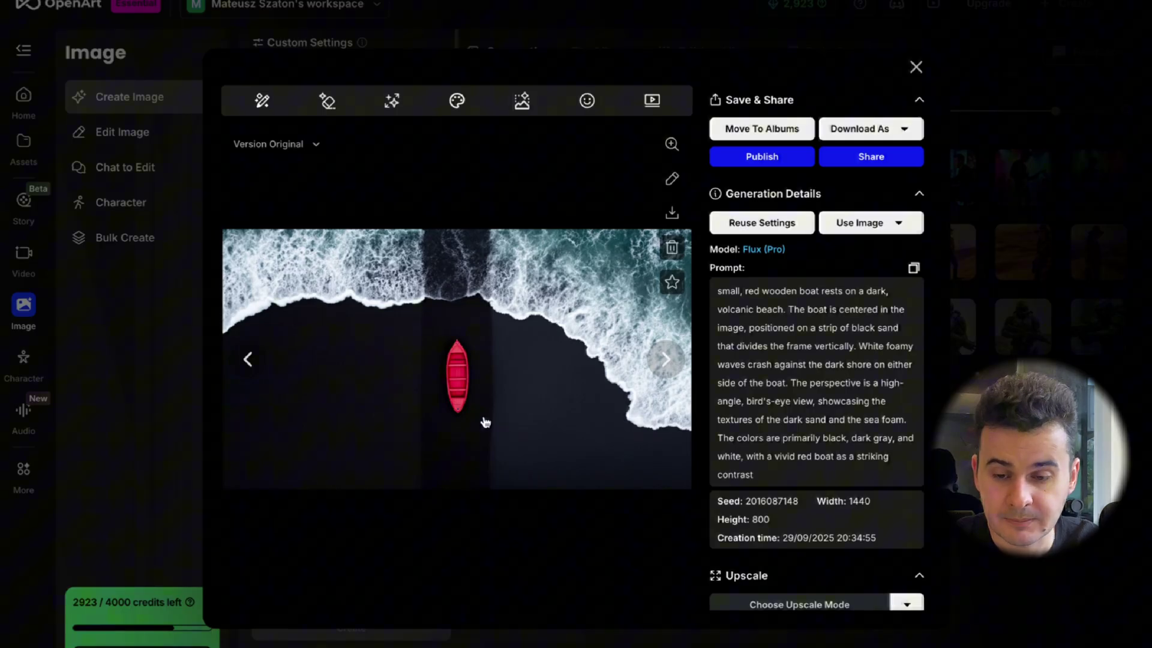
pyautogui.click(248, 359)
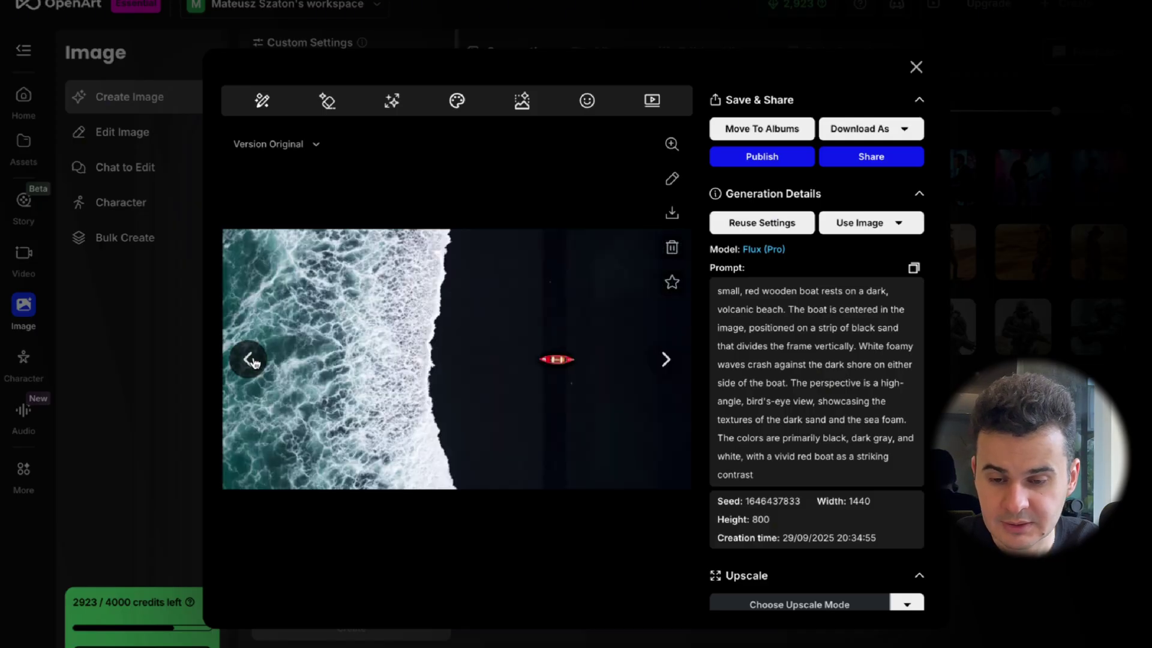
pyautogui.click(666, 360)
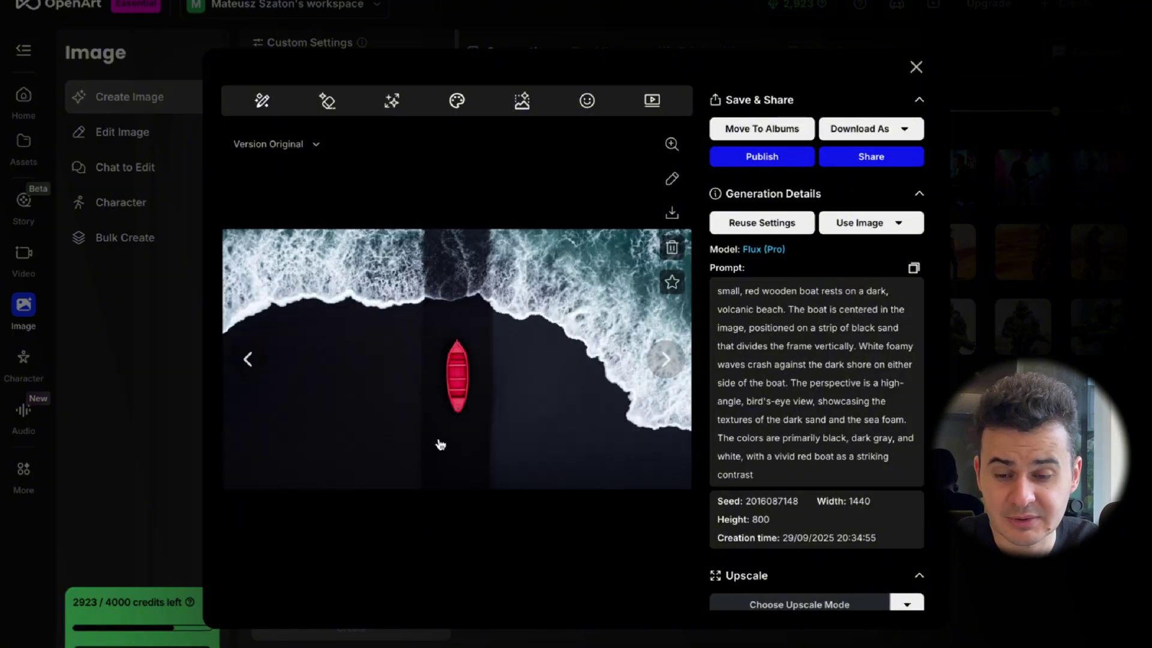
pyautogui.click(249, 360)
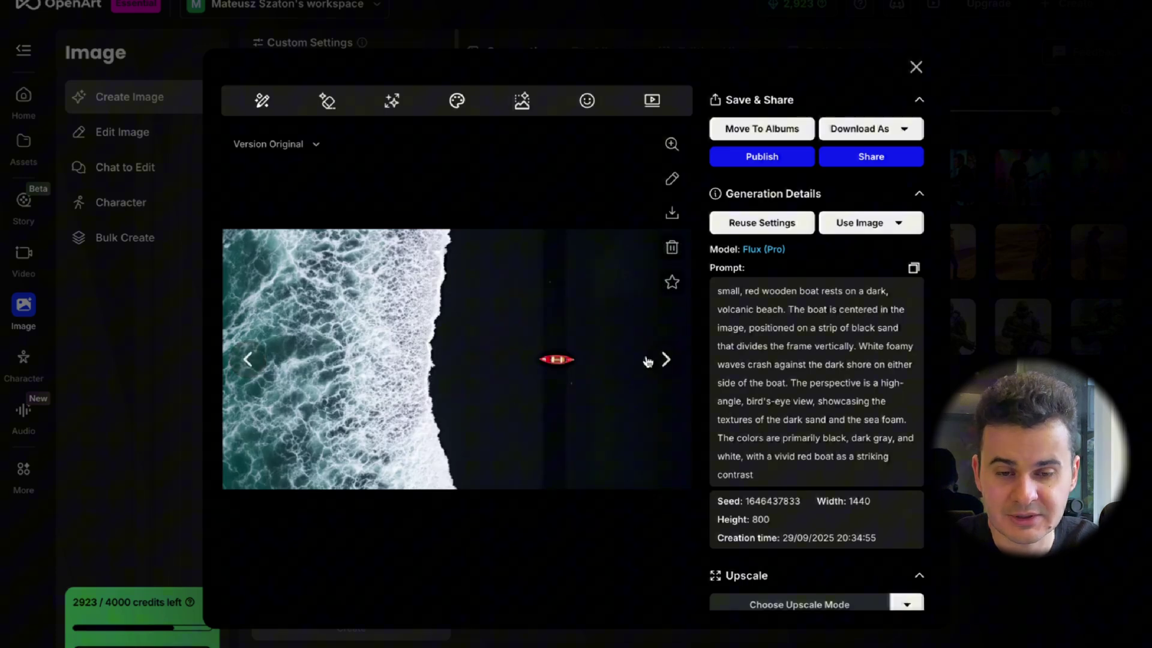
pyautogui.click(916, 66)
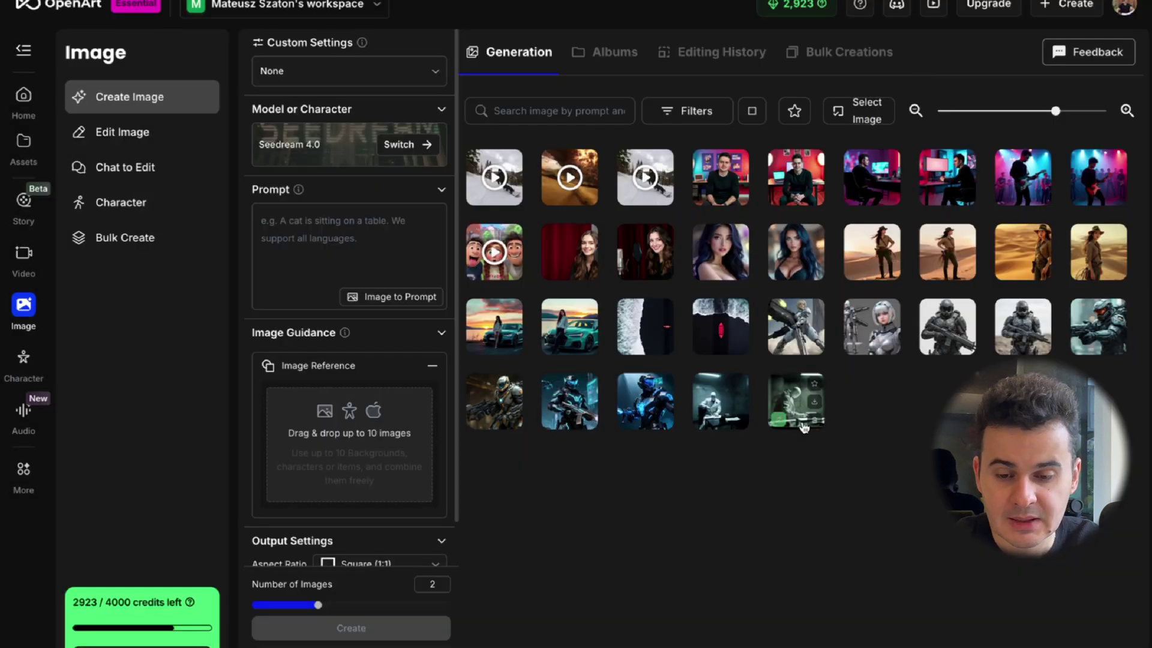
# Step: Open the teal car image, read its full prompt, and browse the woman-by-the-Audi variations
pyautogui.click(570, 326)
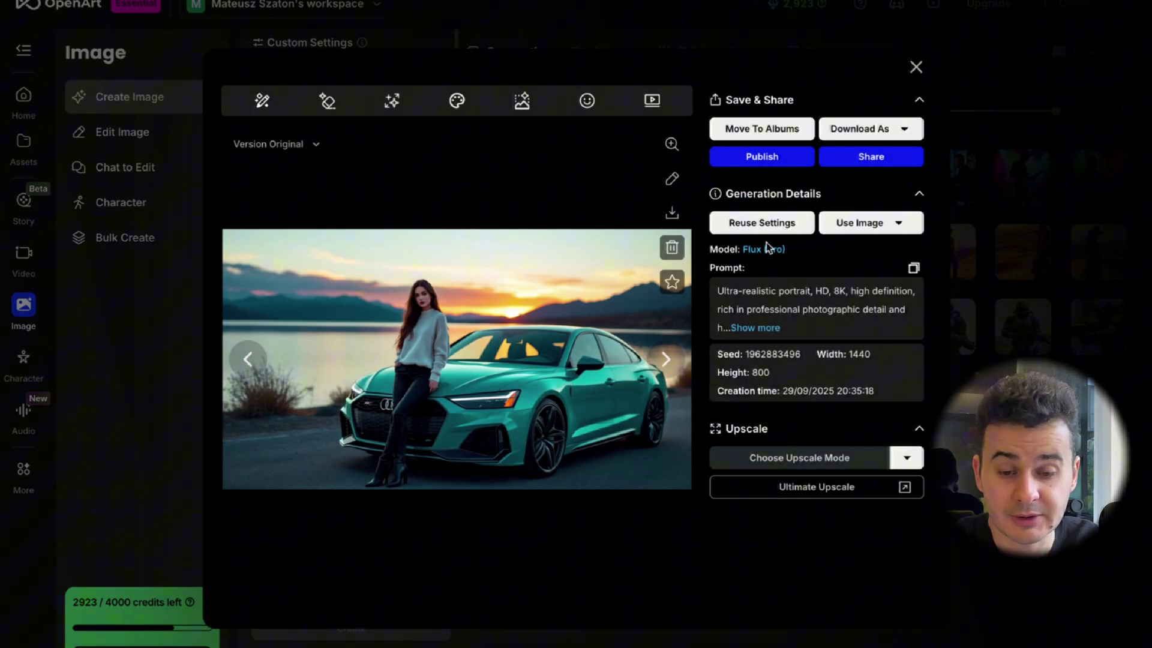
pyautogui.click(757, 328)
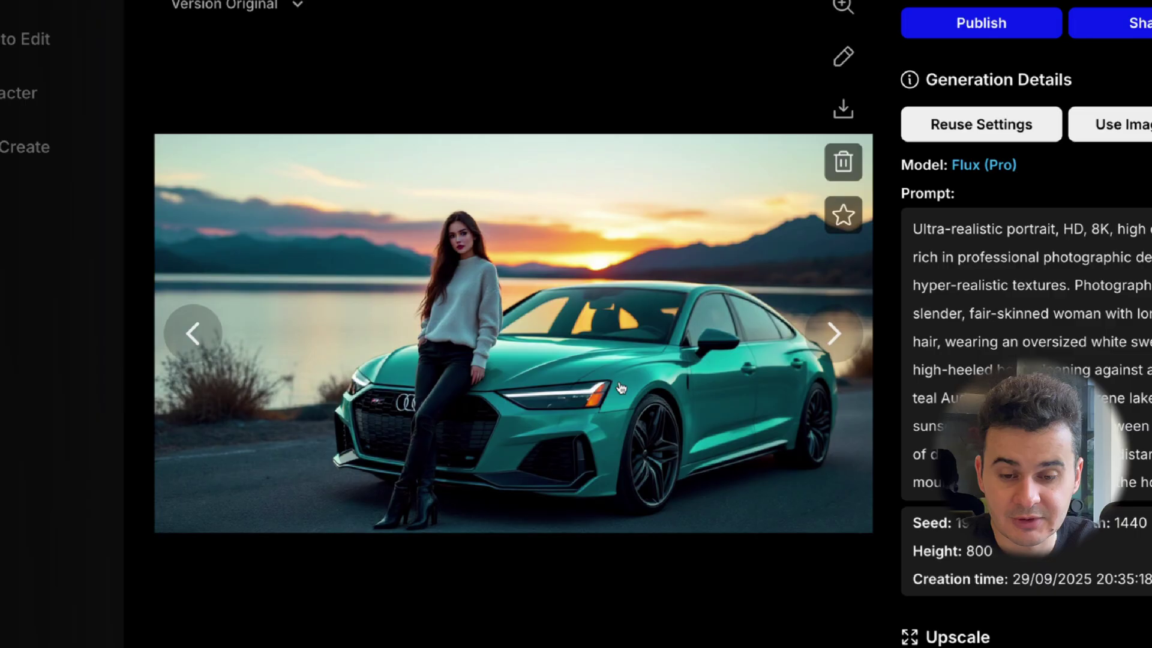
pyautogui.click(192, 336)
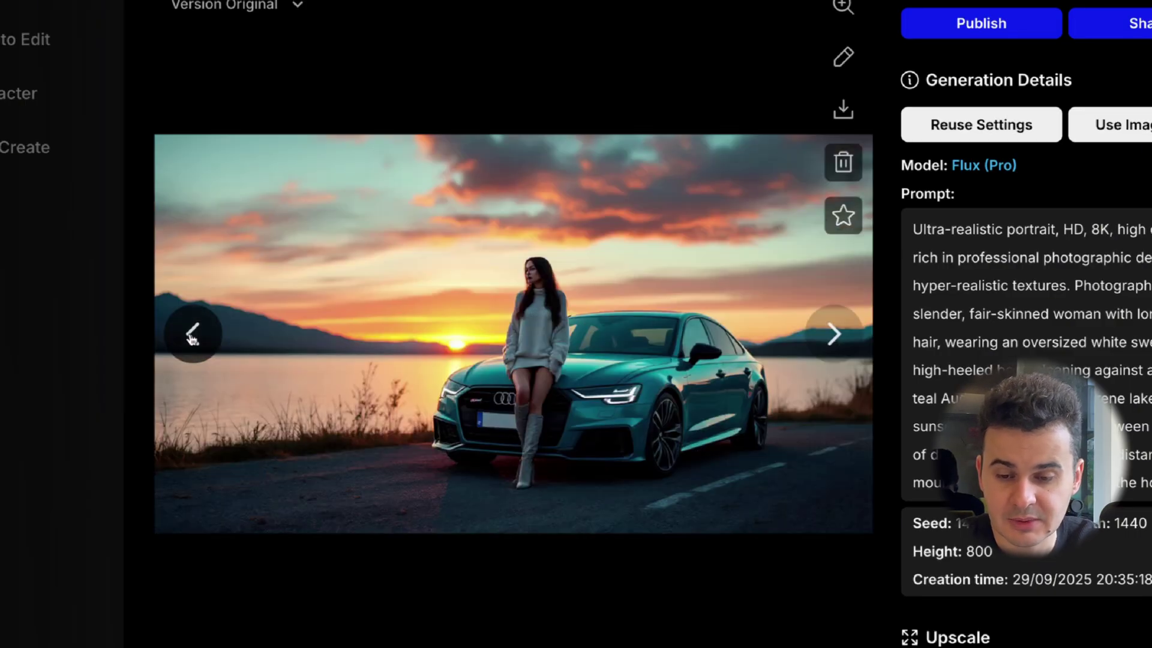
pyautogui.click(833, 333)
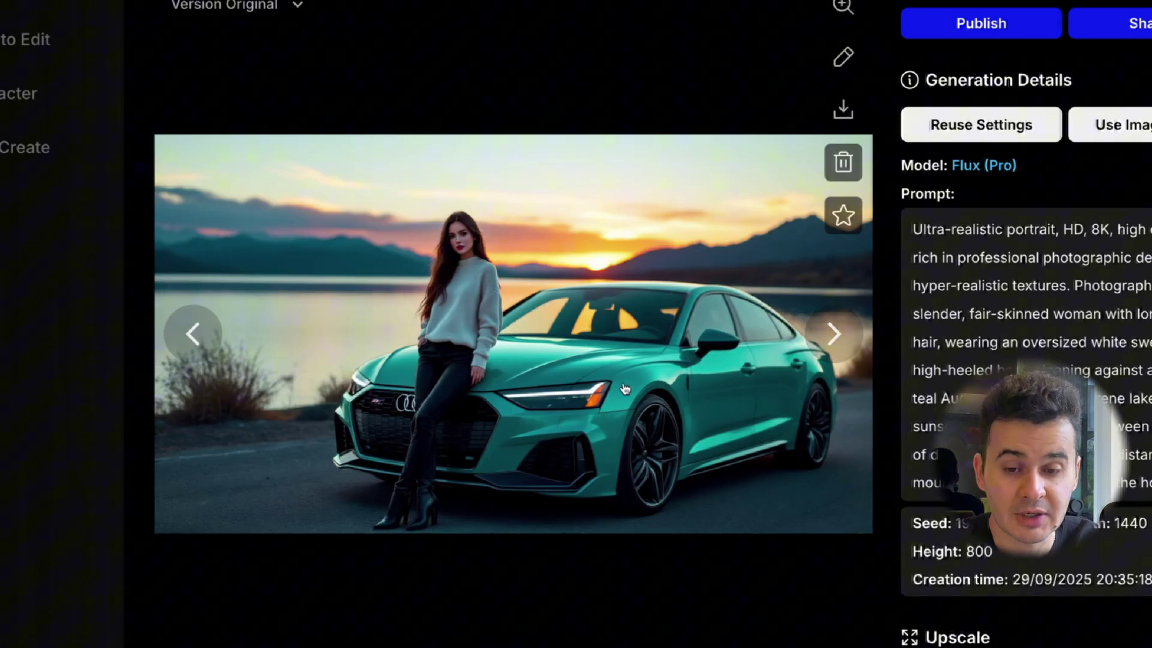
pyautogui.click(195, 334)
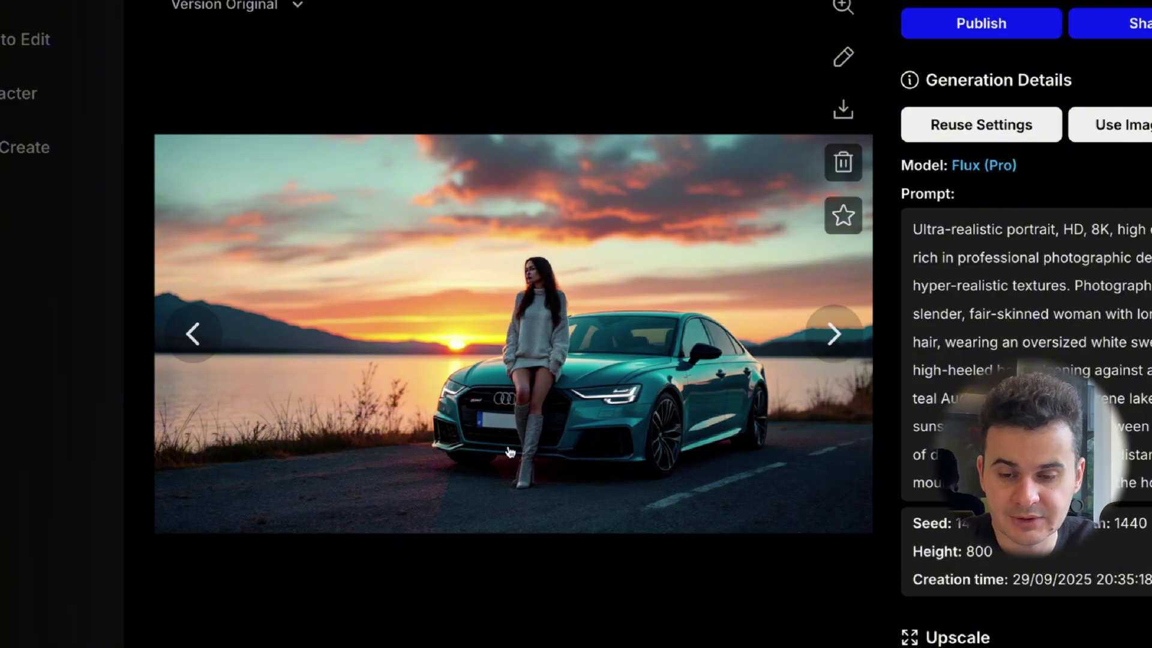
pyautogui.click(838, 339)
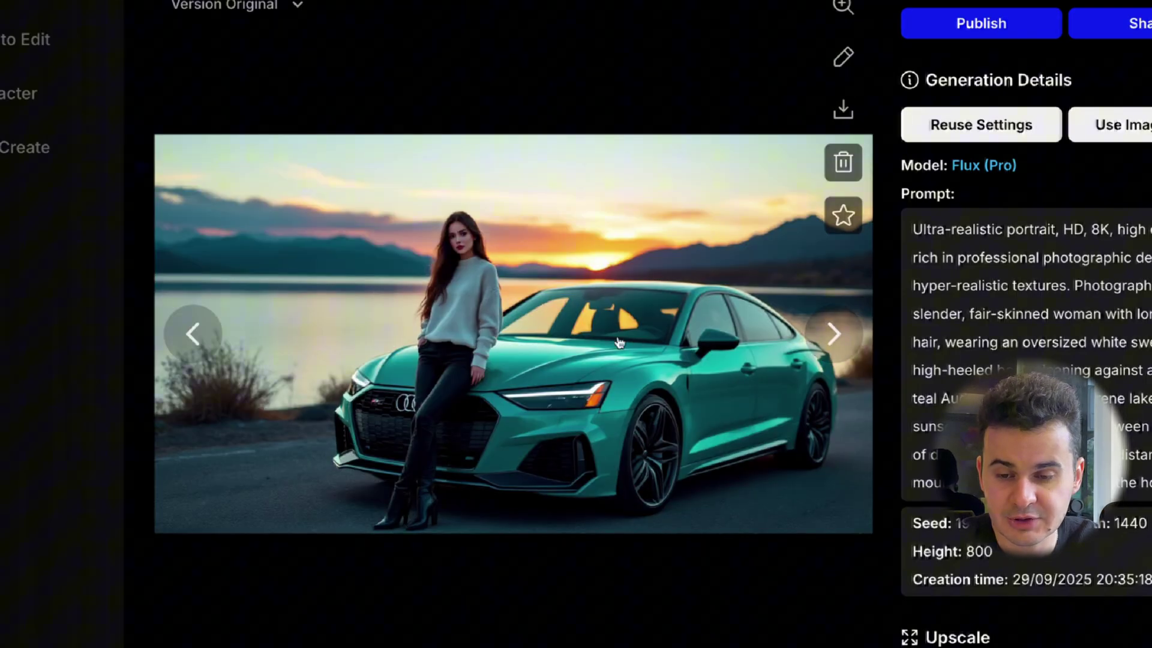
pyautogui.press('Escape')
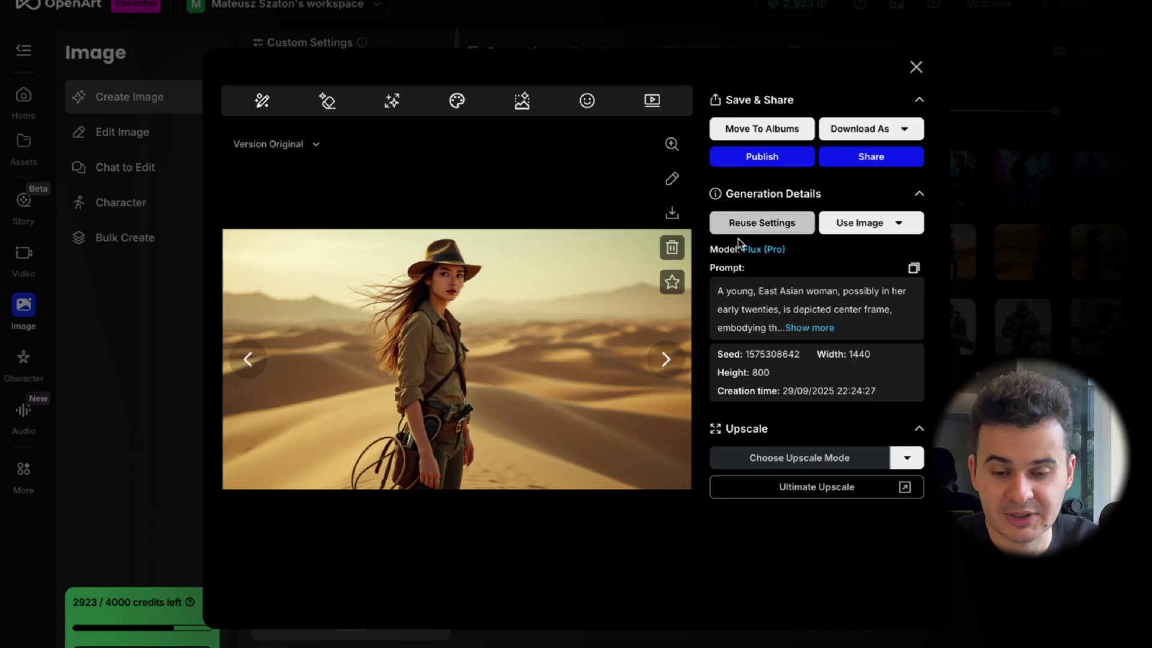
# Step: Read the desert explorer's full prompt and browse its earlier variations
pyautogui.click(807, 329)
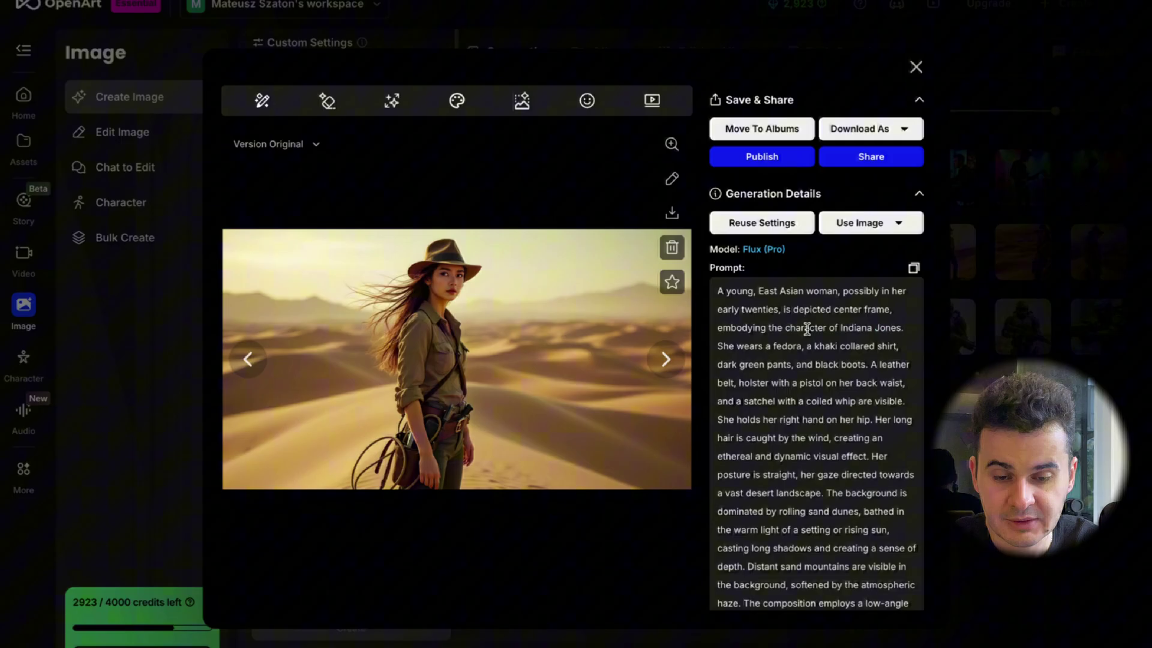
pyautogui.scroll(-3, 832, 414)
pyautogui.scroll(-3, 834, 419)
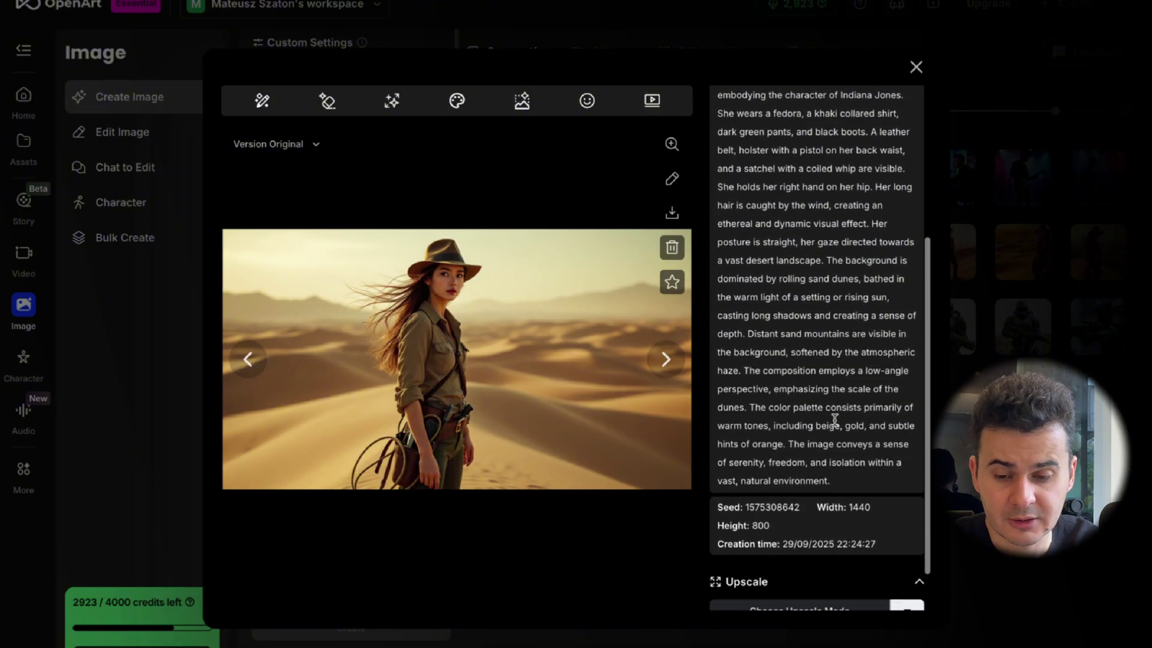
pyautogui.scroll(7, 834, 419)
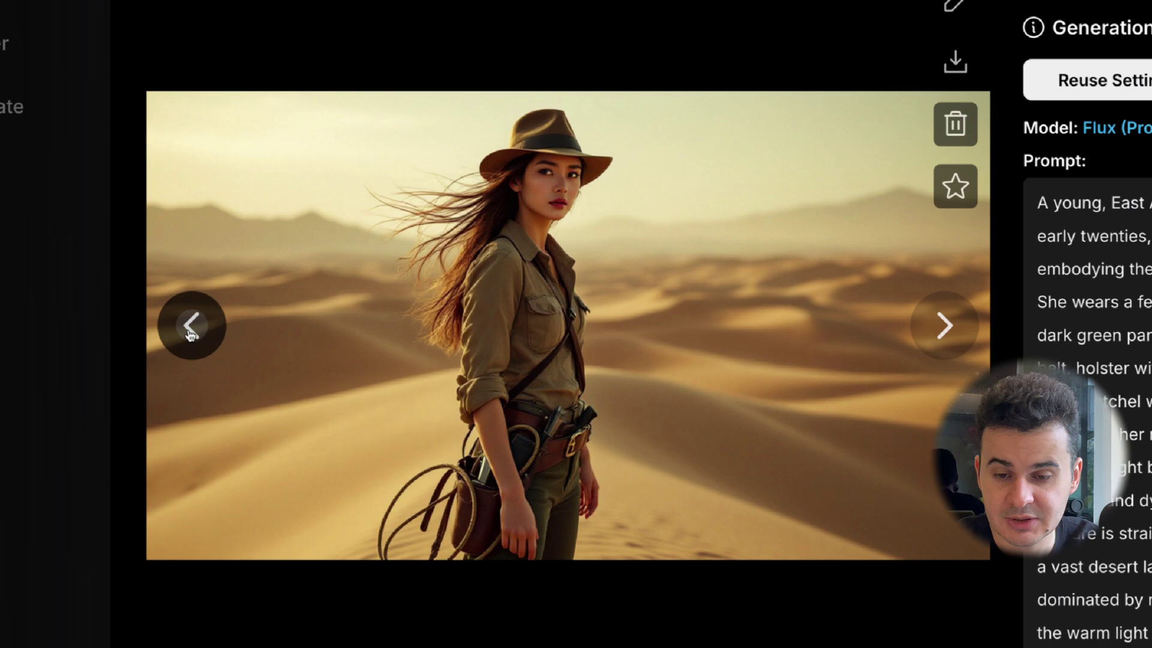
pyautogui.click(191, 334)
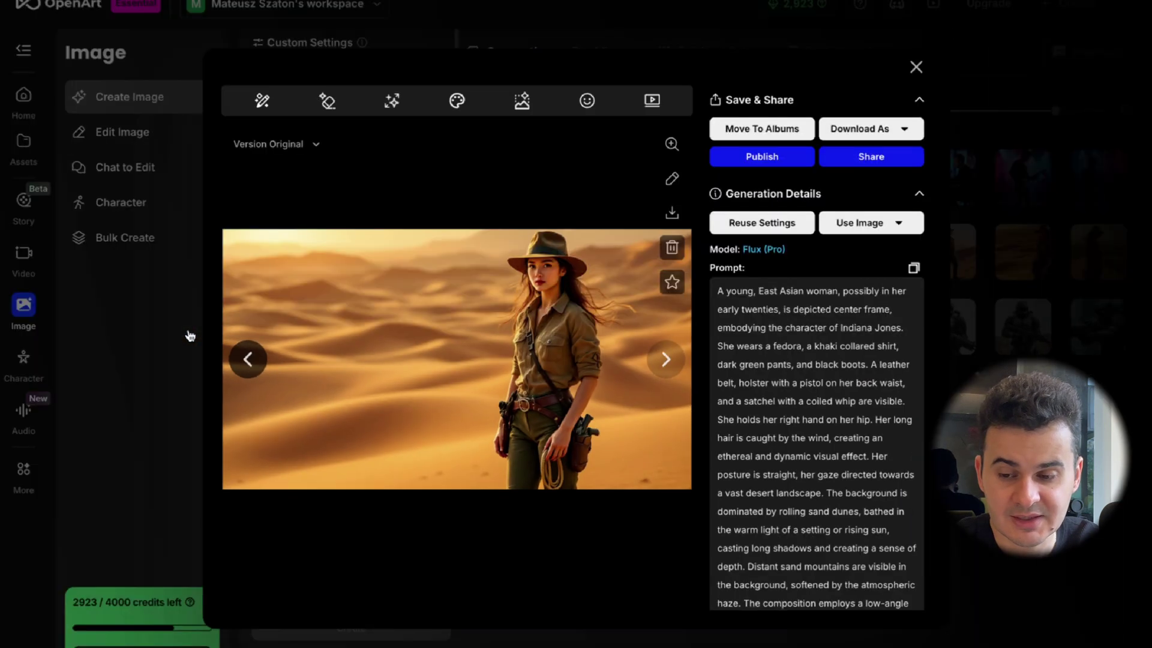
pyautogui.click(190, 327)
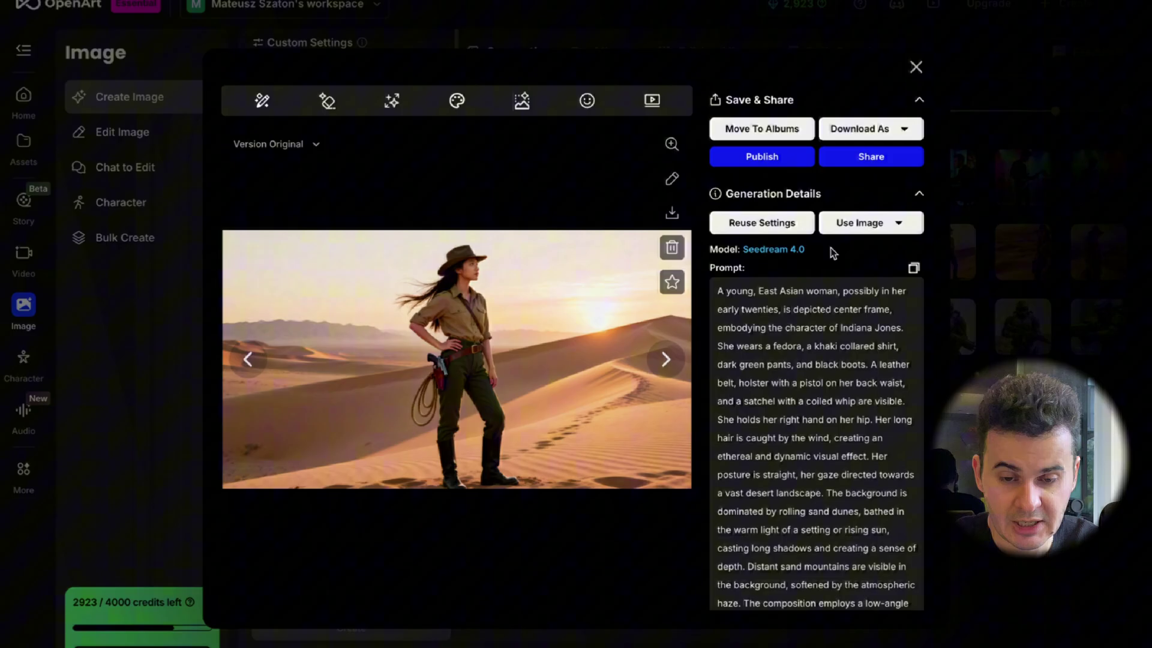
pyautogui.scroll(-5, 828, 431)
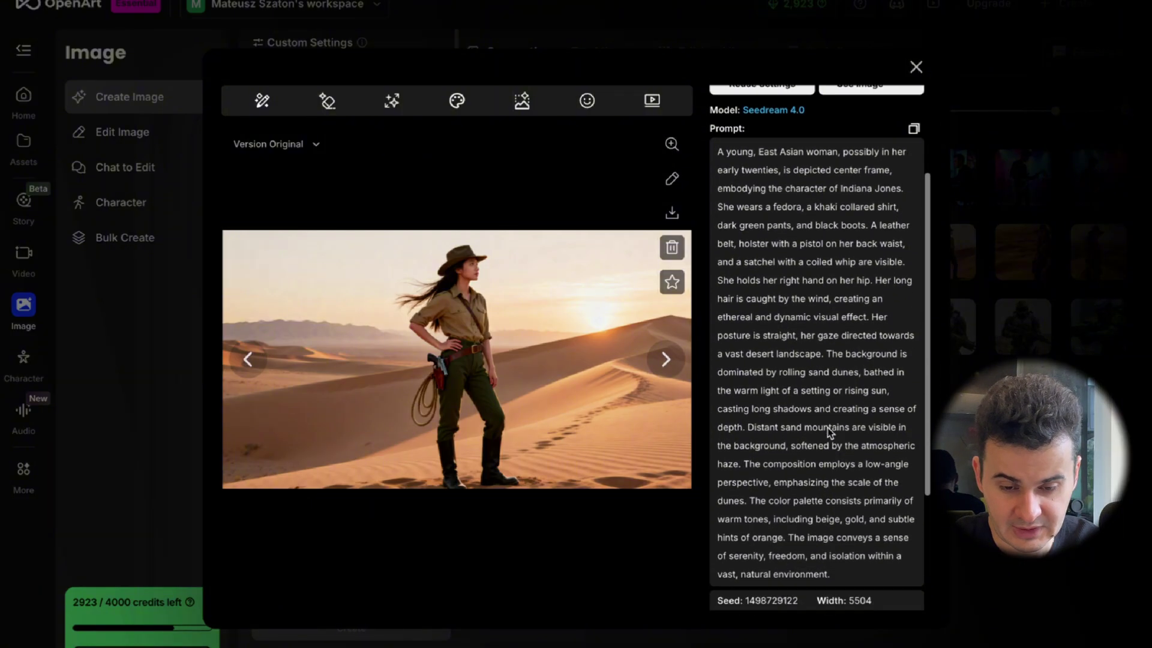
pyautogui.scroll(3, 828, 431)
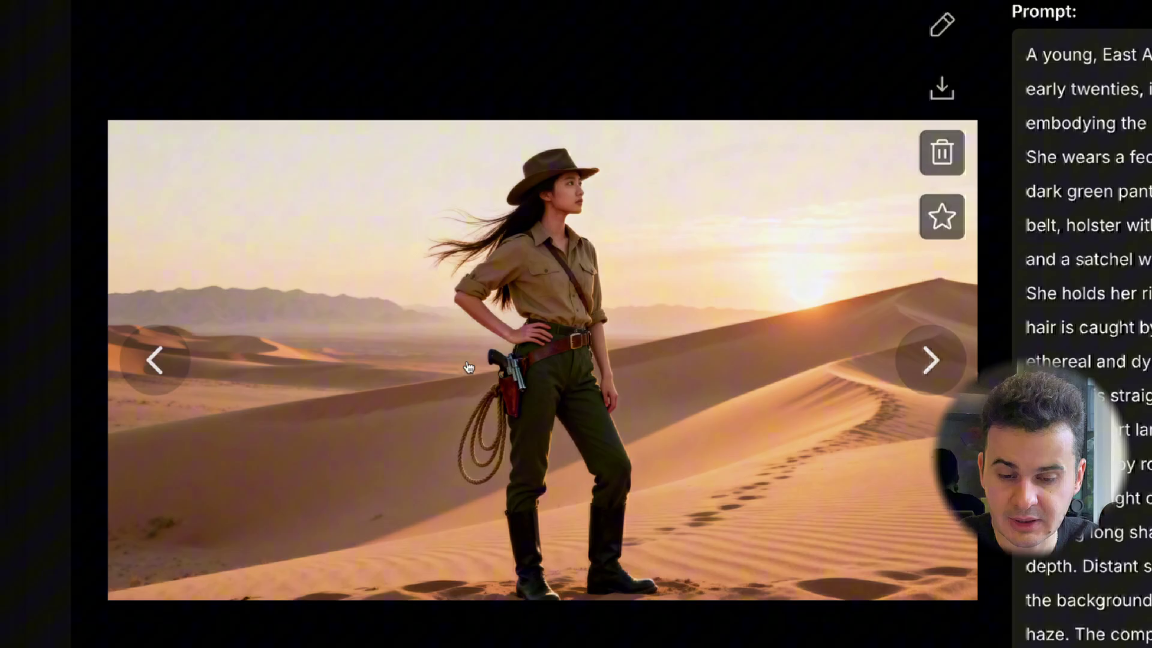
# Step: Step through to the Flux (Pro) desert explorer version, then close the viewer
pyautogui.click(157, 360)
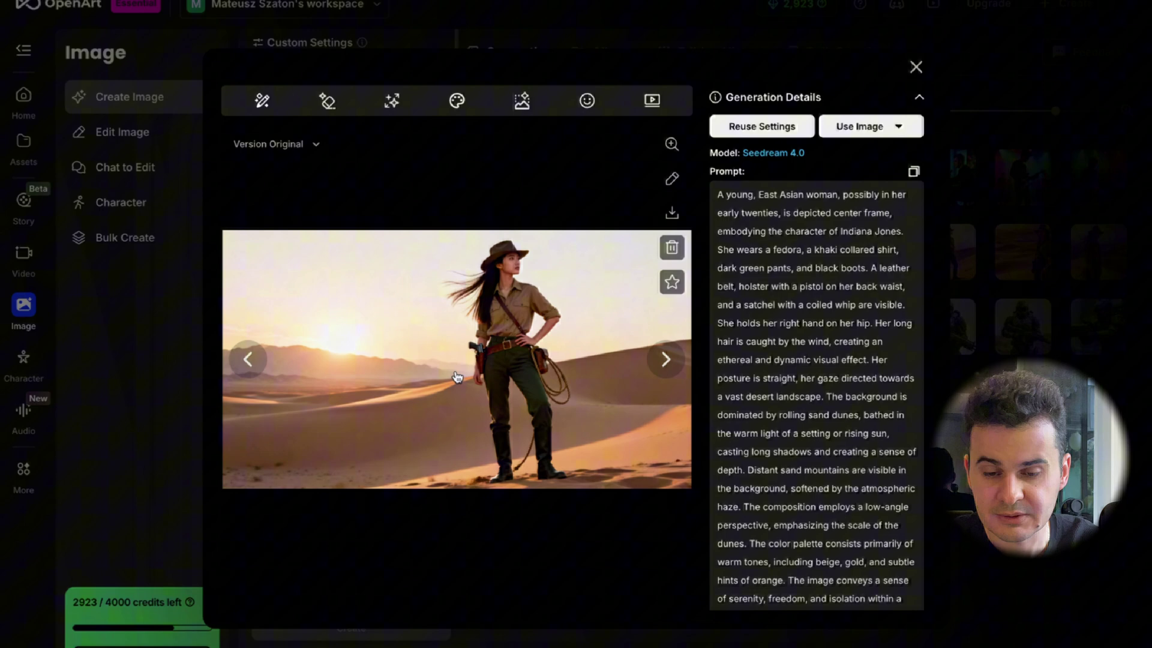
pyautogui.click(665, 358)
pyautogui.click(665, 359)
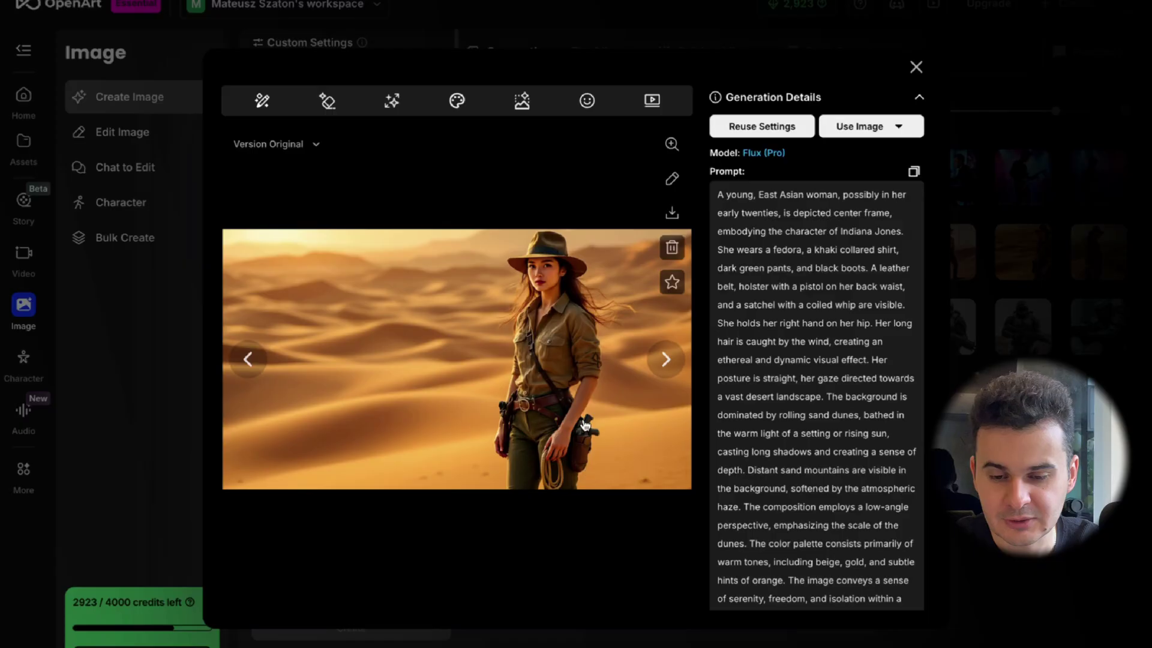
pyautogui.click(666, 358)
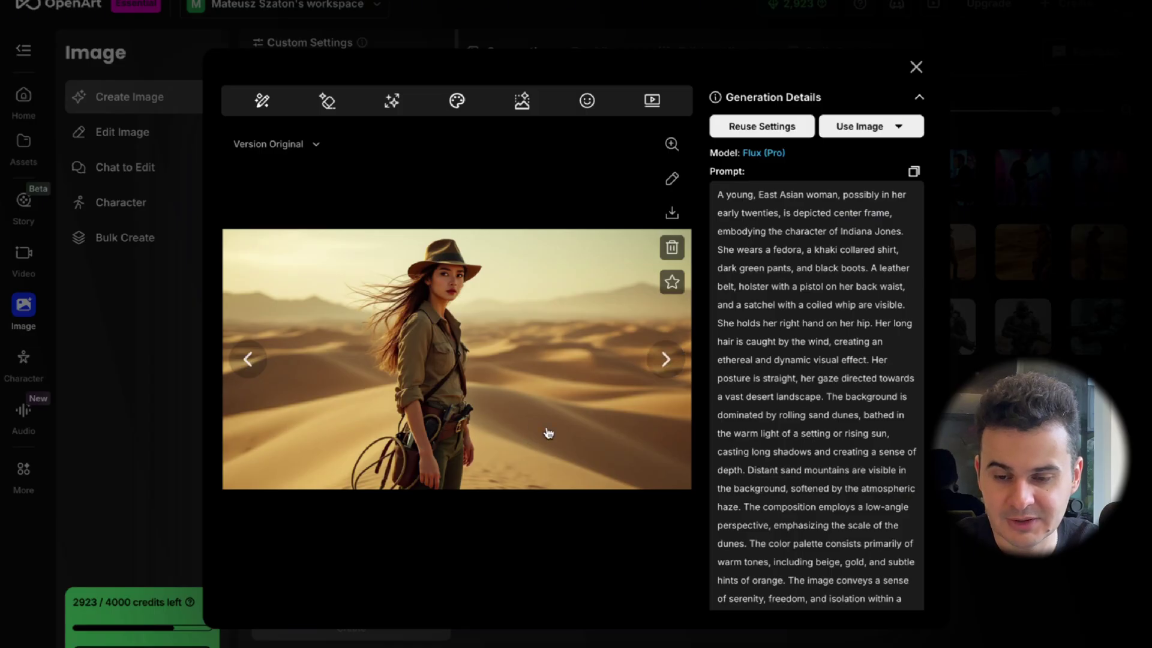
pyautogui.press('Escape')
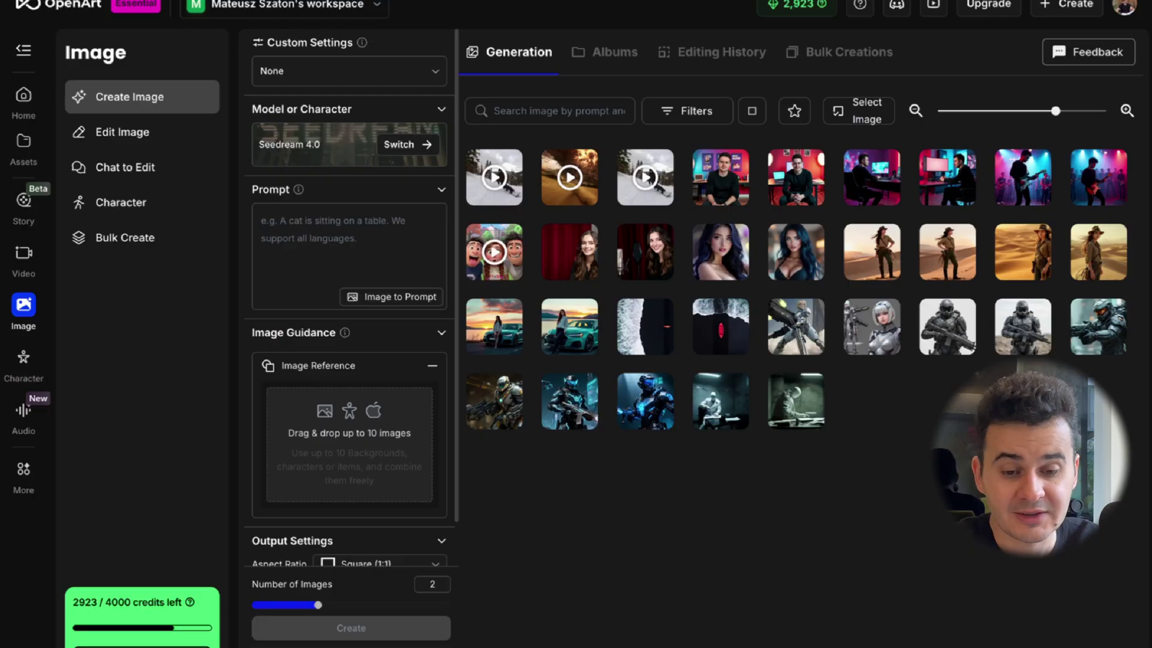
pyautogui.click(797, 254)
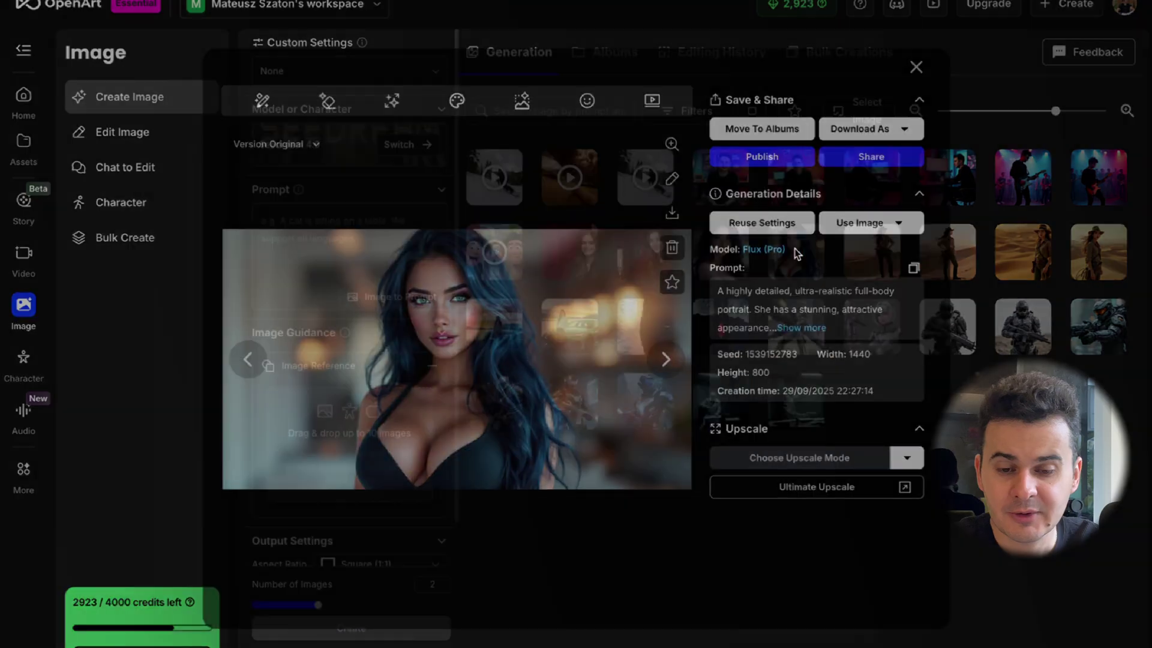
pyautogui.click(816, 328)
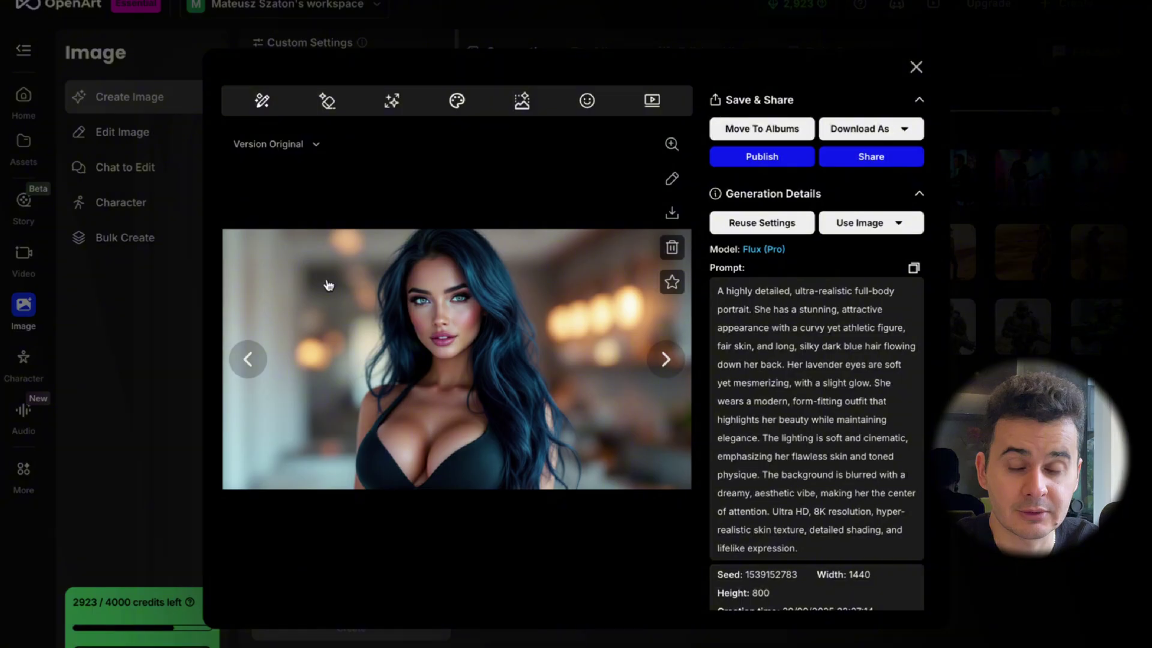
pyautogui.click(248, 360)
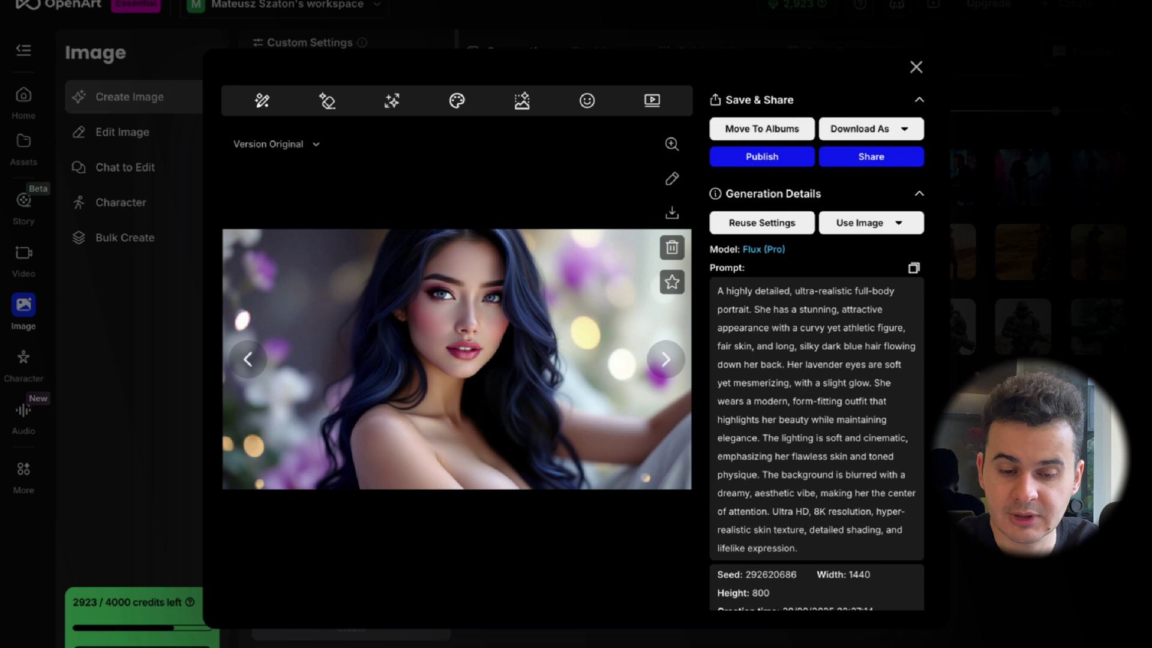
pyautogui.press('Escape')
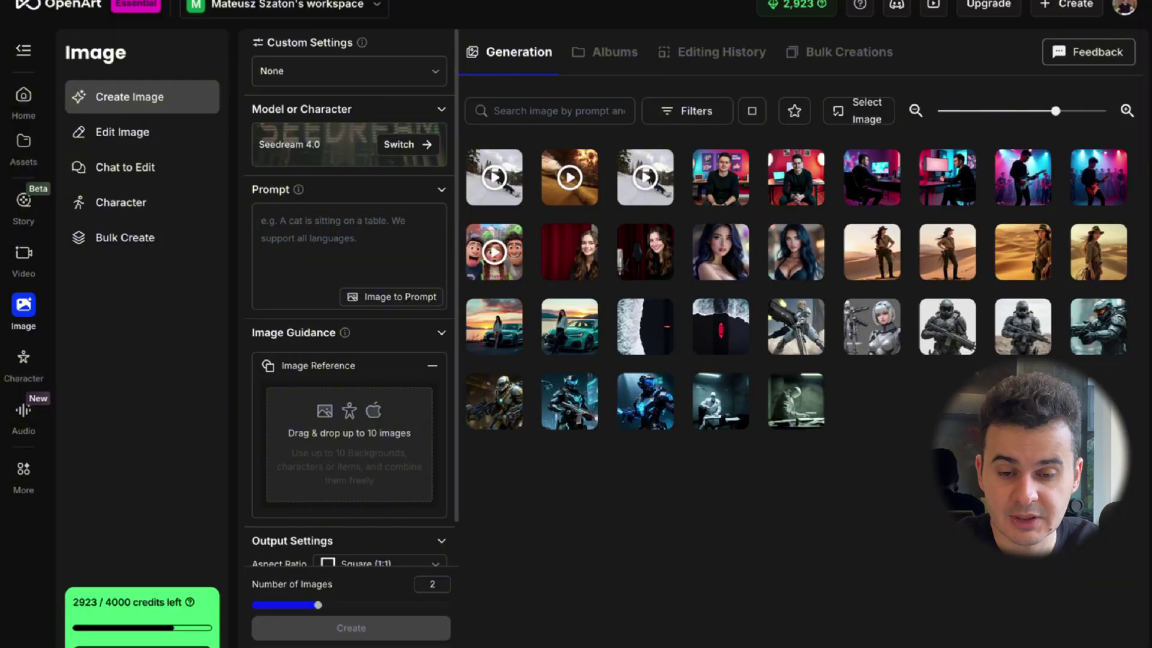
pyautogui.click(641, 244)
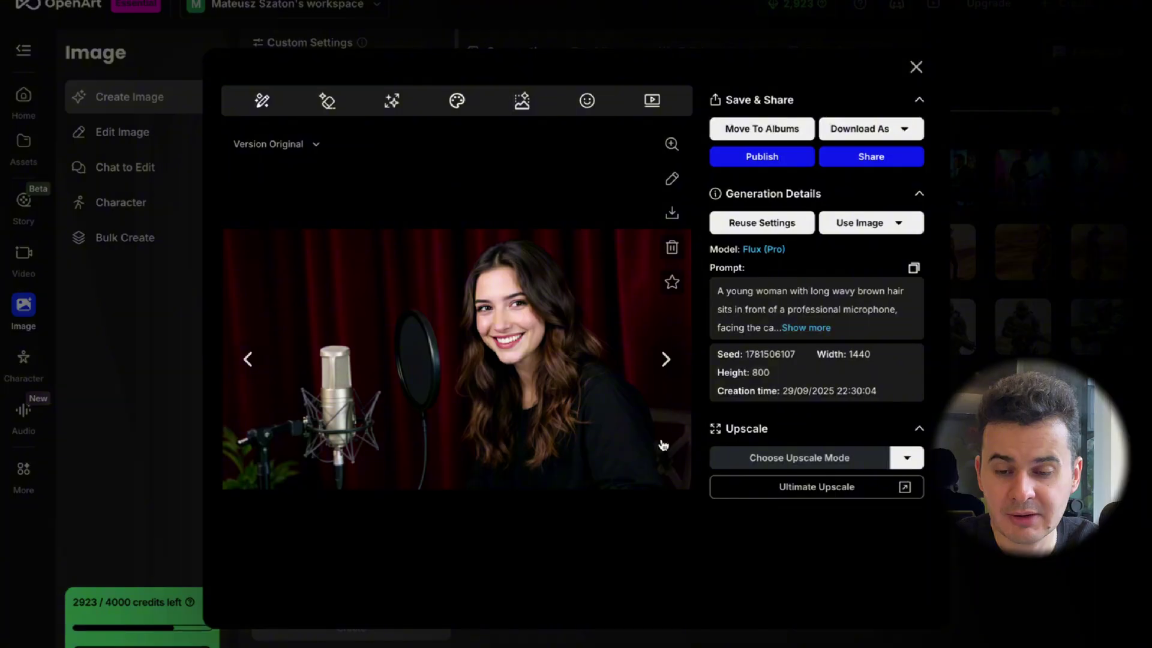
pyautogui.click(808, 328)
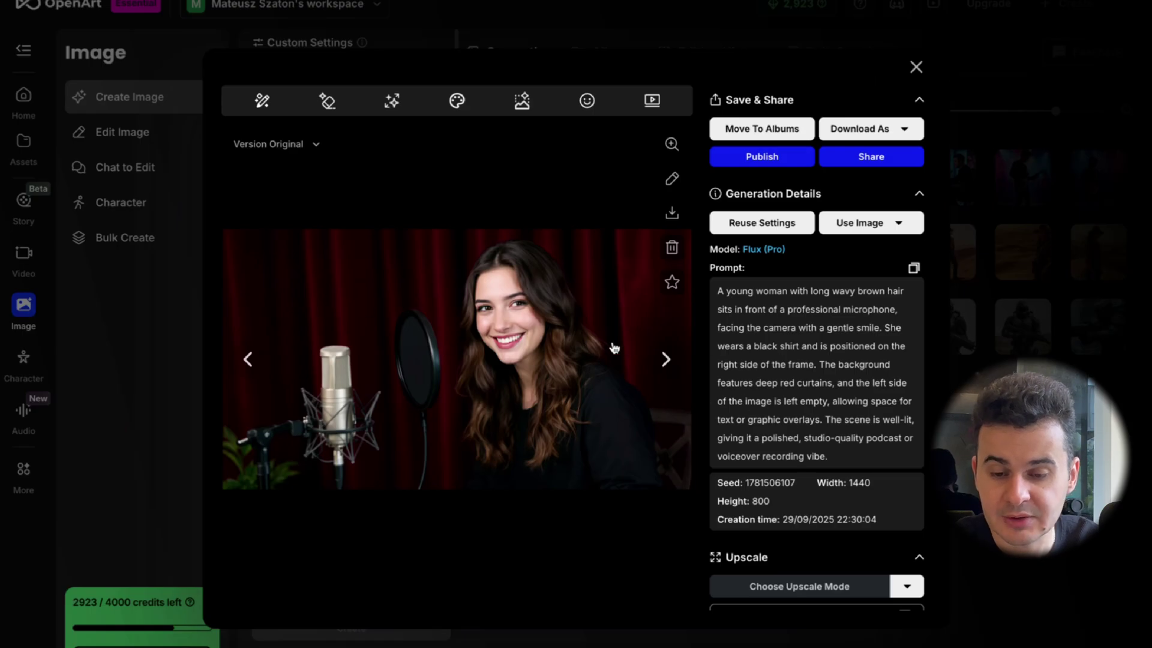
pyautogui.click(246, 370)
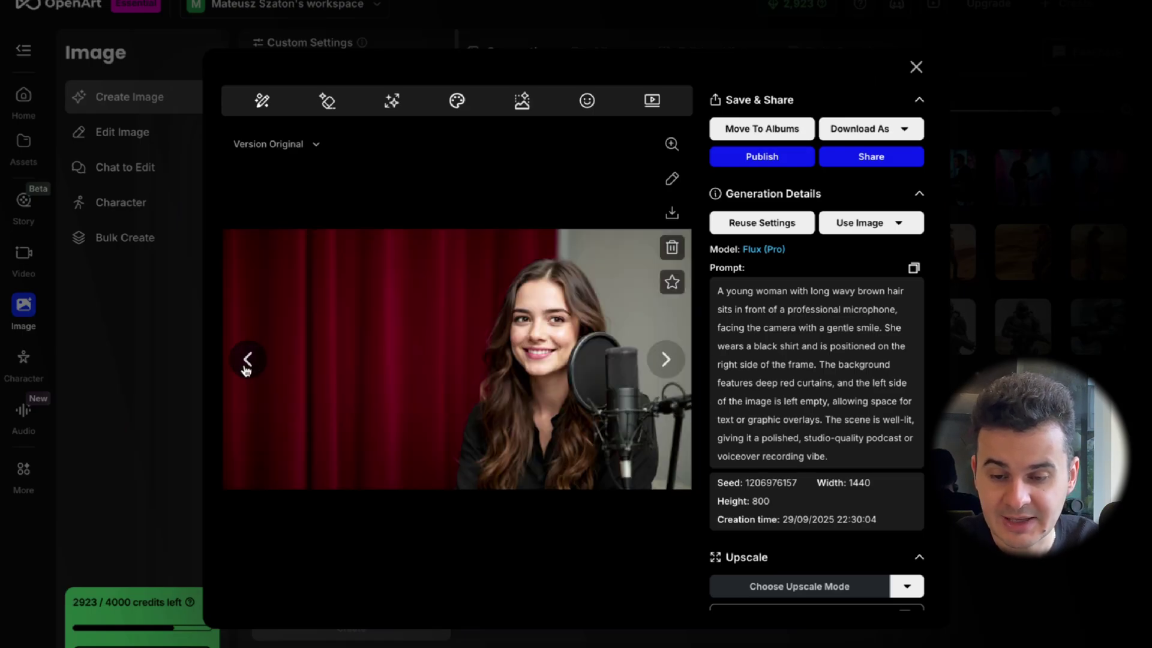
pyautogui.click(666, 358)
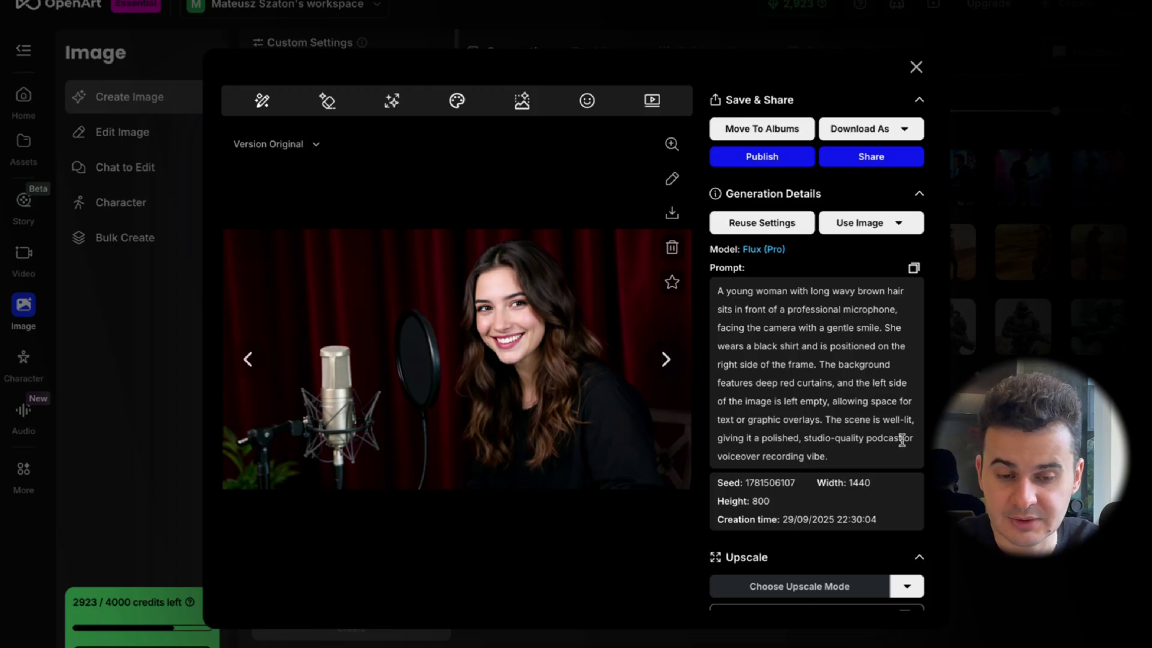
pyautogui.press('Escape')
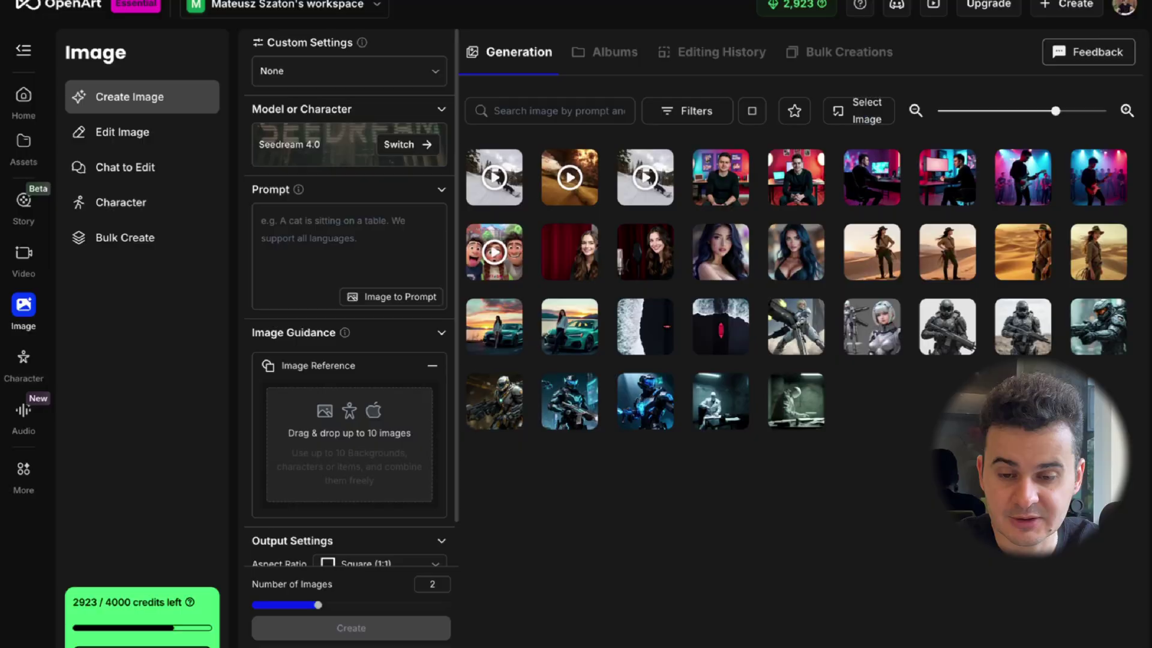
pyautogui.moveTo(821, 379)
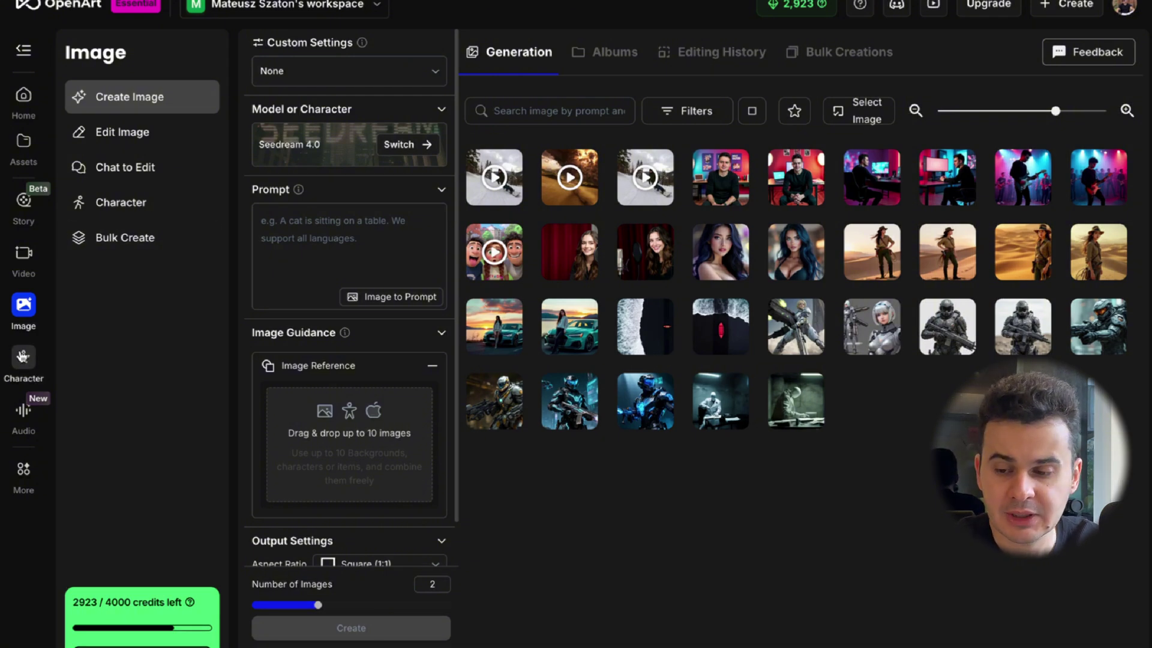
# Step: Switch to the Character section and scroll down to the Character Library
pyautogui.click(23, 356)
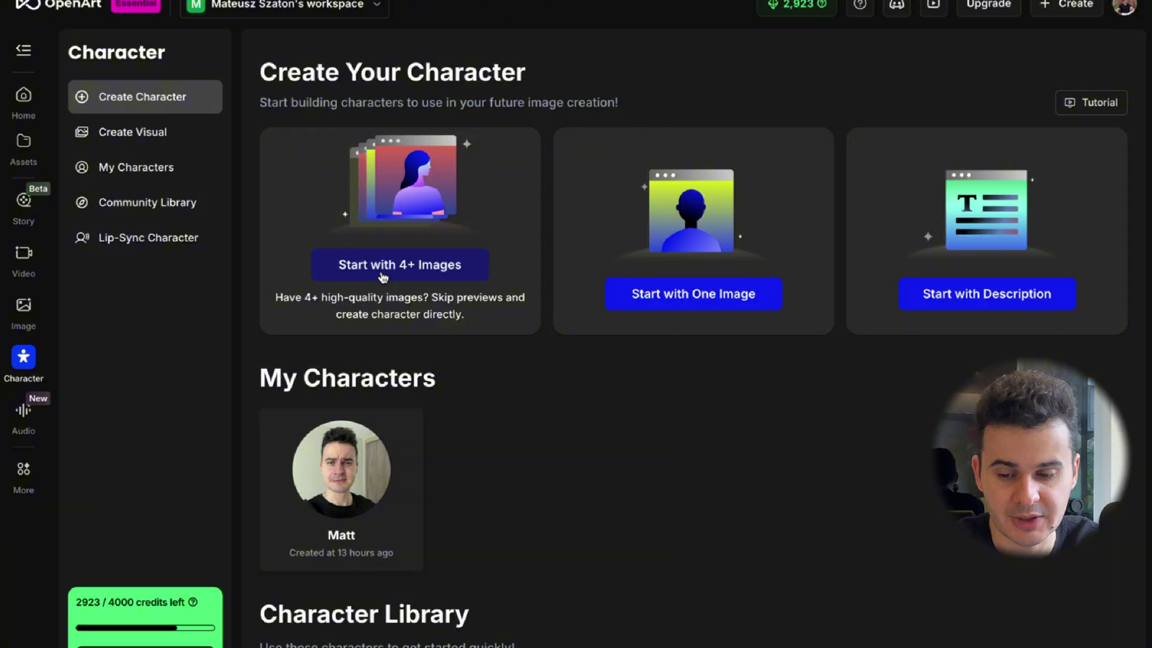
pyautogui.scroll(-2, 534, 519)
pyautogui.moveTo(342, 368)
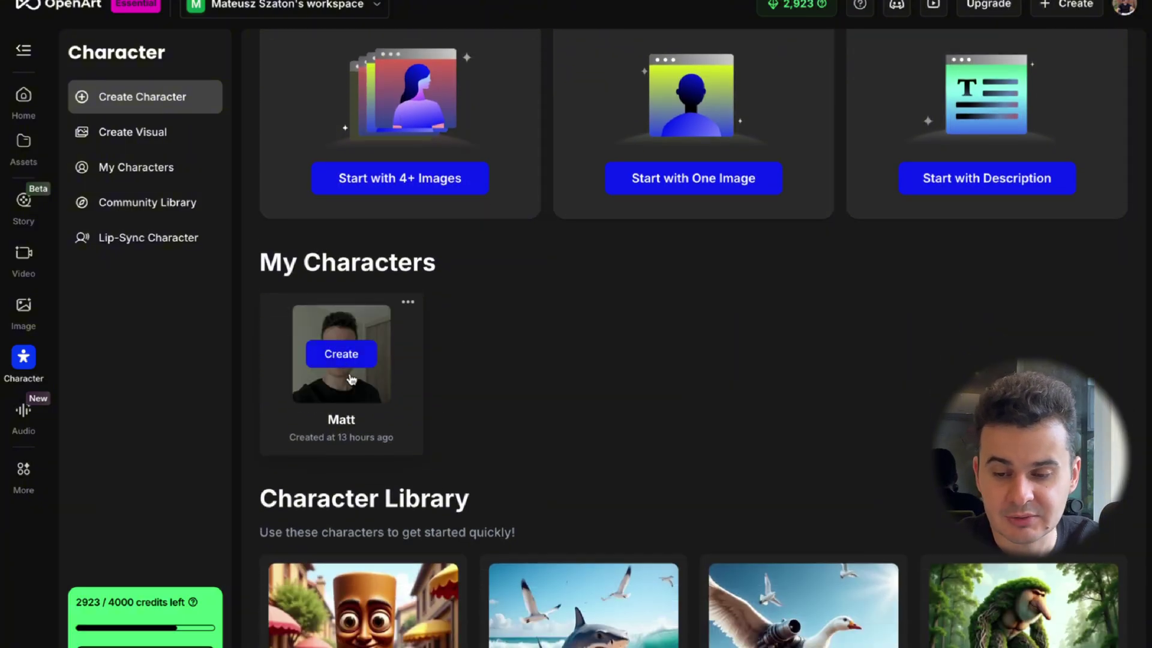
pyautogui.scroll(-6, 485, 403)
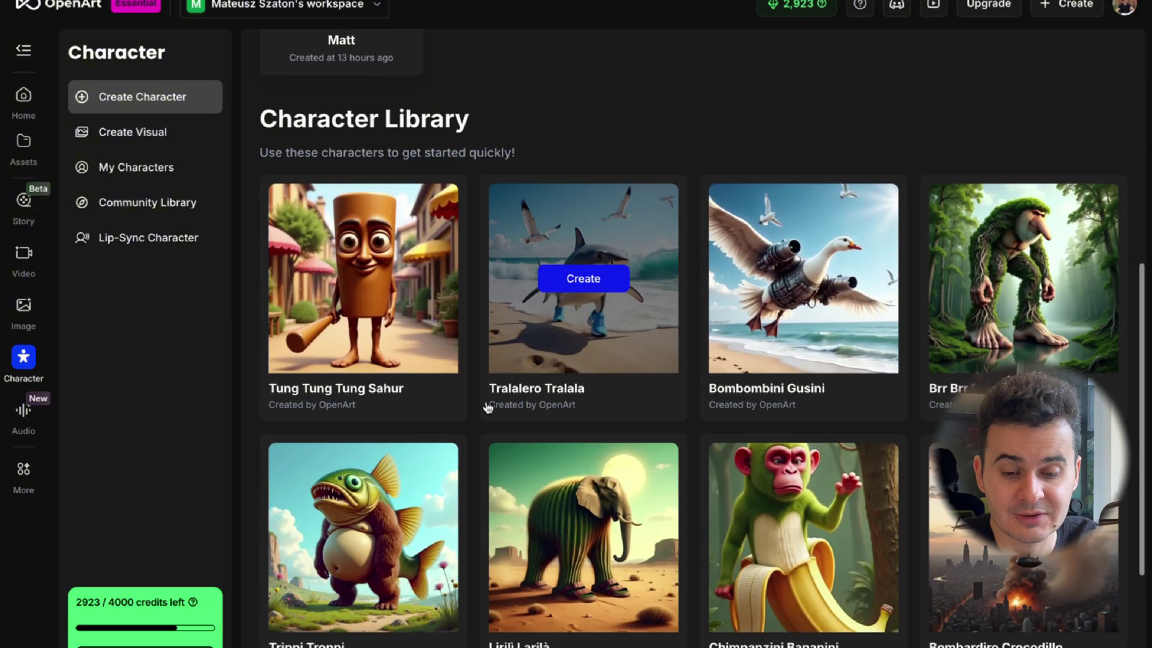
pyautogui.moveTo(399, 334)
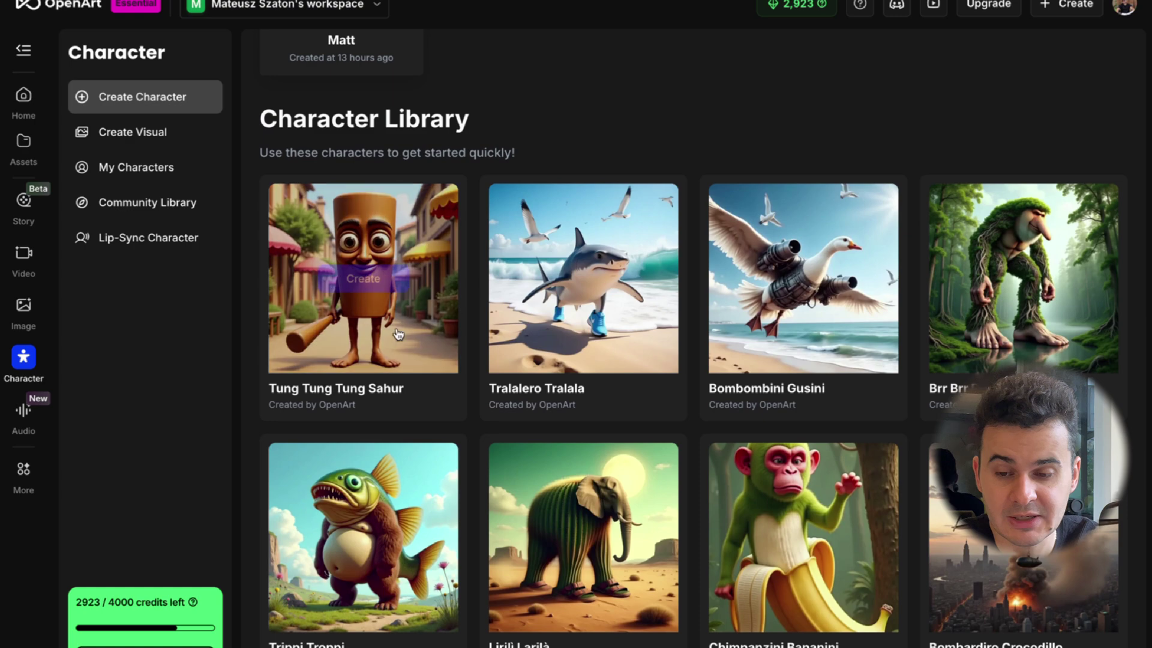
pyautogui.moveTo(557, 295)
pyautogui.scroll(-1, 572, 310)
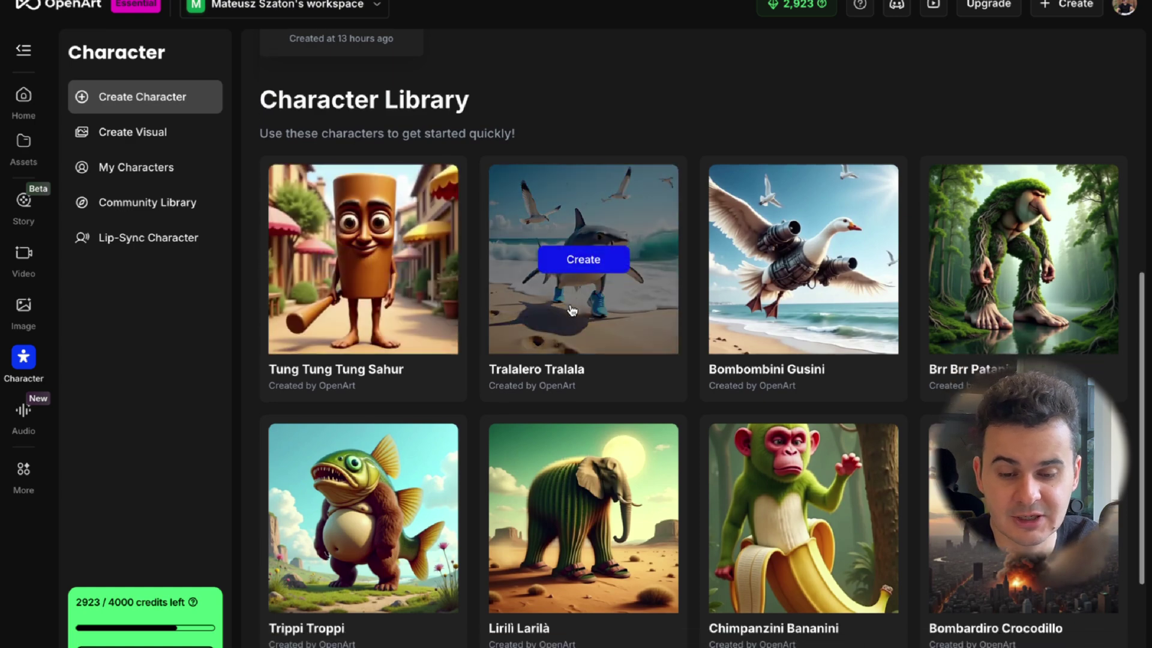
pyautogui.scroll(-4, 571, 310)
# Step: Show all library characters and browse the full grid, including Deadpool, Loki and Moana
pyautogui.click(675, 442)
pyautogui.scroll(-1, 571, 316)
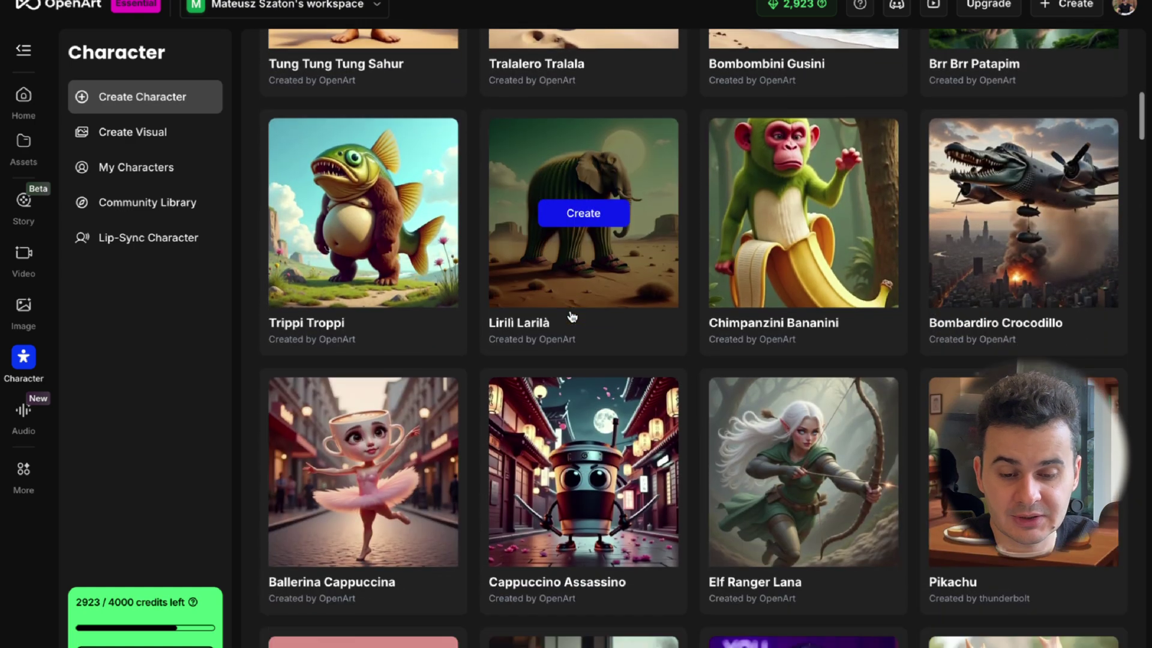
pyautogui.scroll(-3, 571, 316)
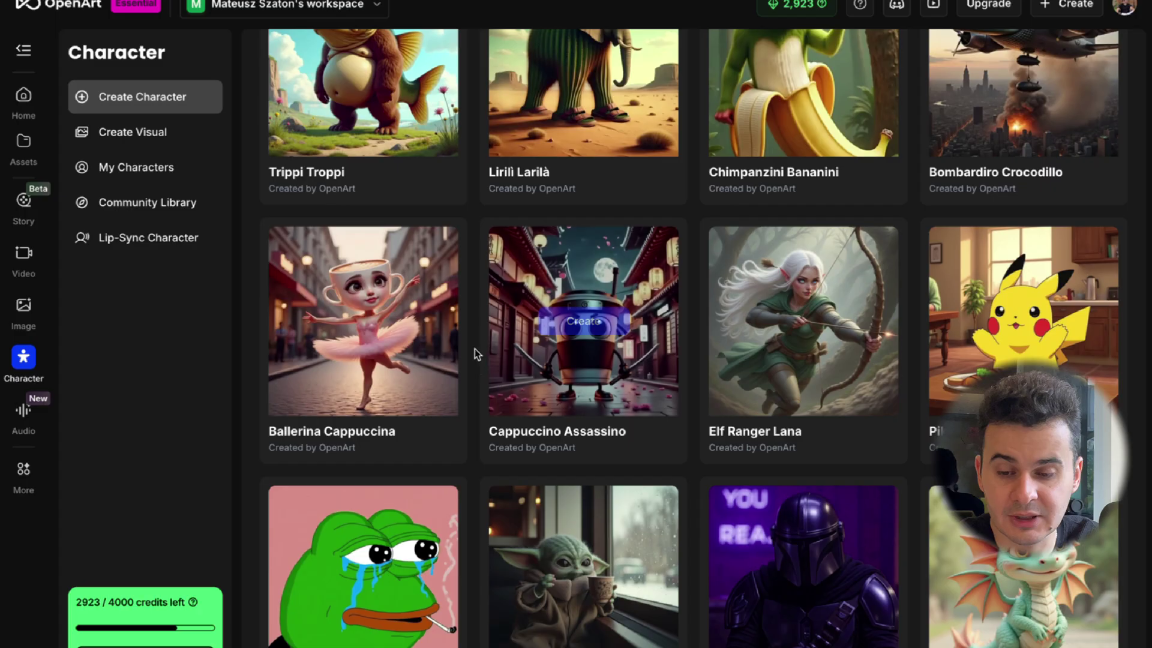
pyautogui.scroll(-4, 476, 354)
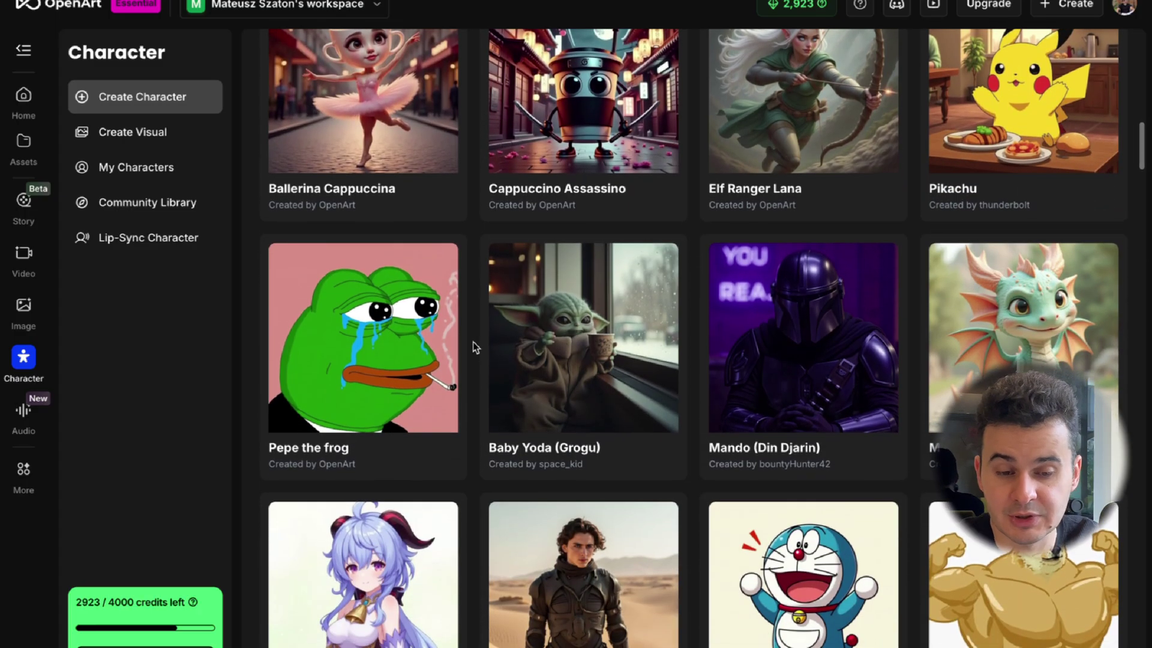
pyautogui.scroll(-6, 473, 345)
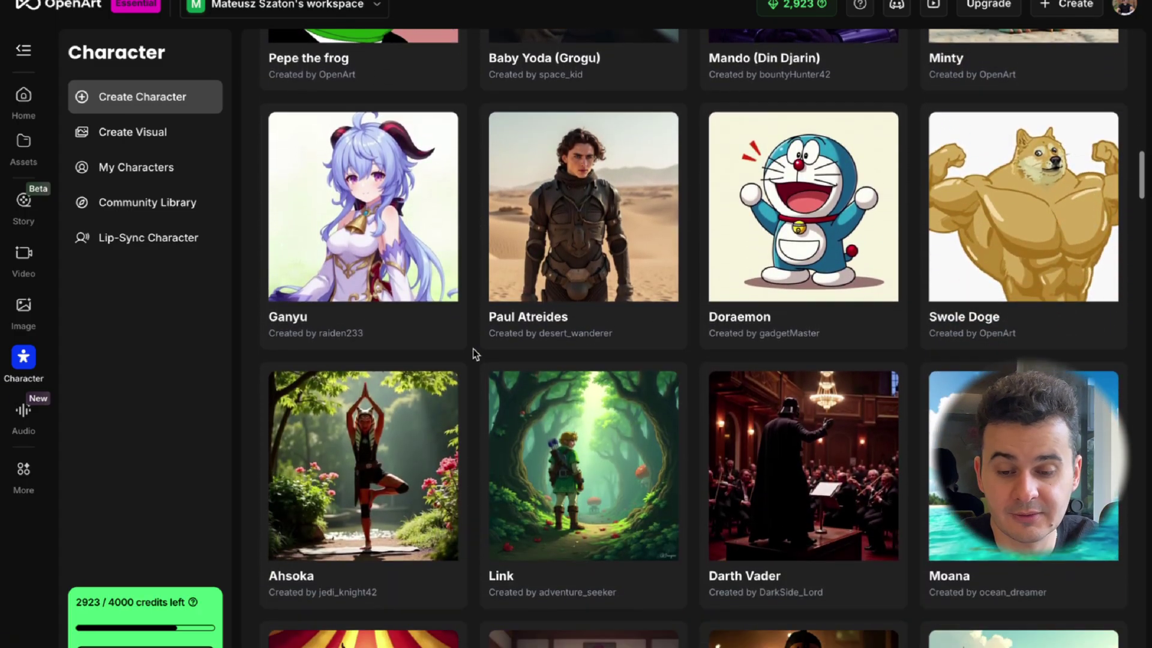
pyautogui.scroll(-6, 474, 353)
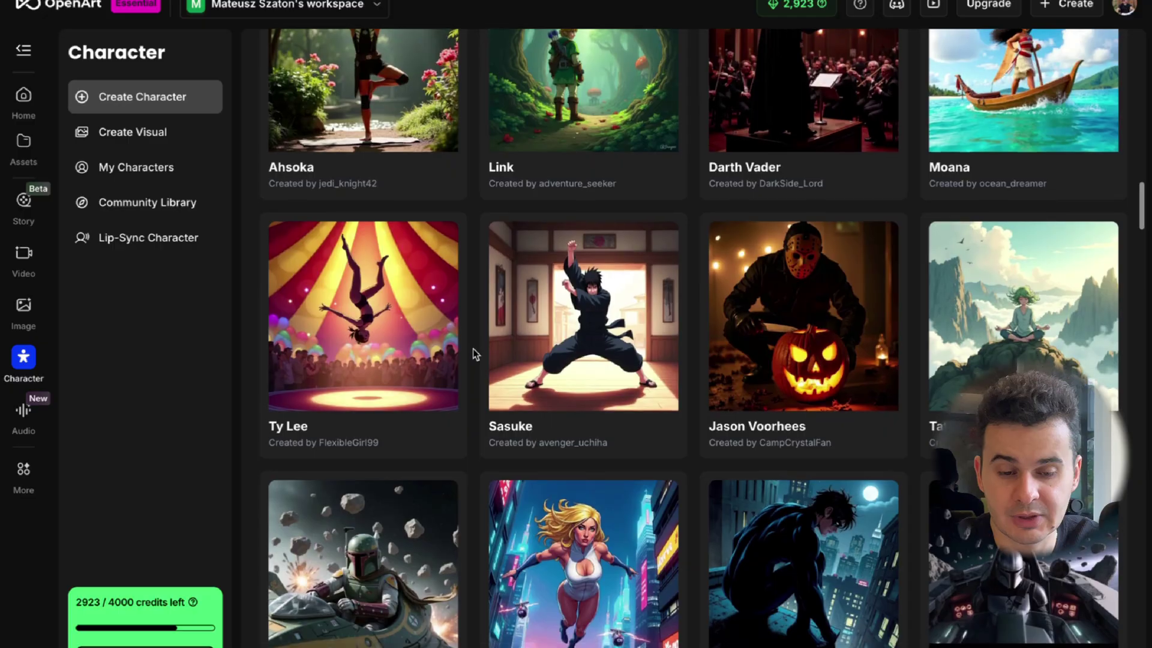
pyautogui.scroll(-6, 472, 349)
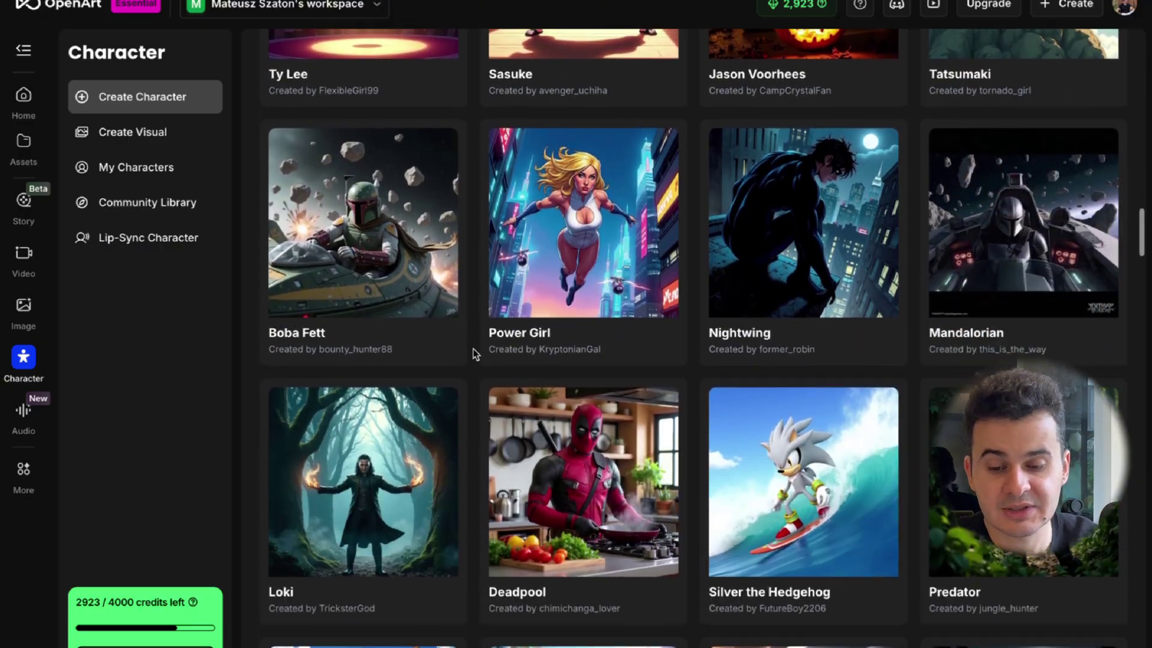
pyautogui.scroll(-3, 473, 348)
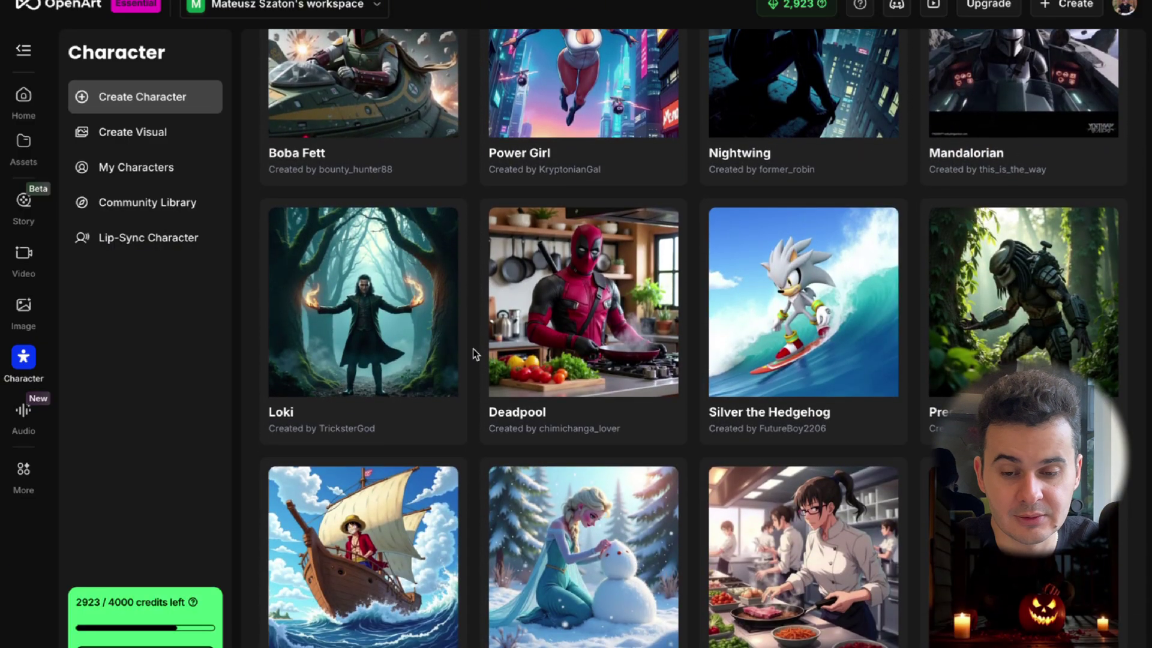
pyautogui.moveTo(570, 315)
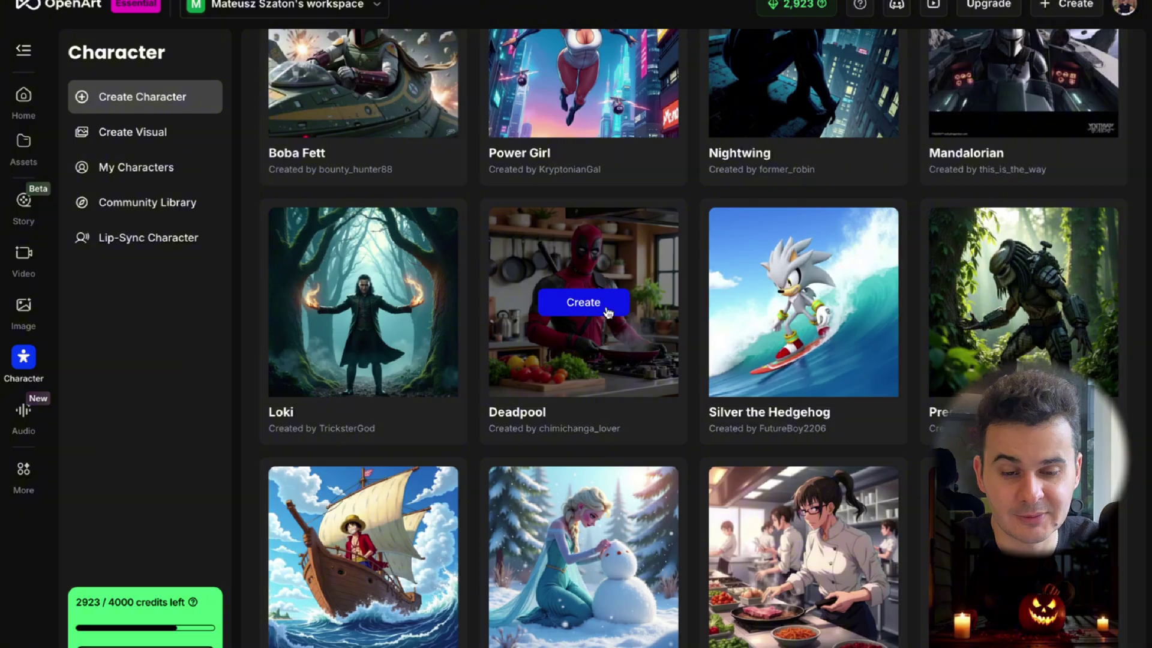
pyautogui.scroll(-2, 576, 304)
pyautogui.scroll(20, 576, 304)
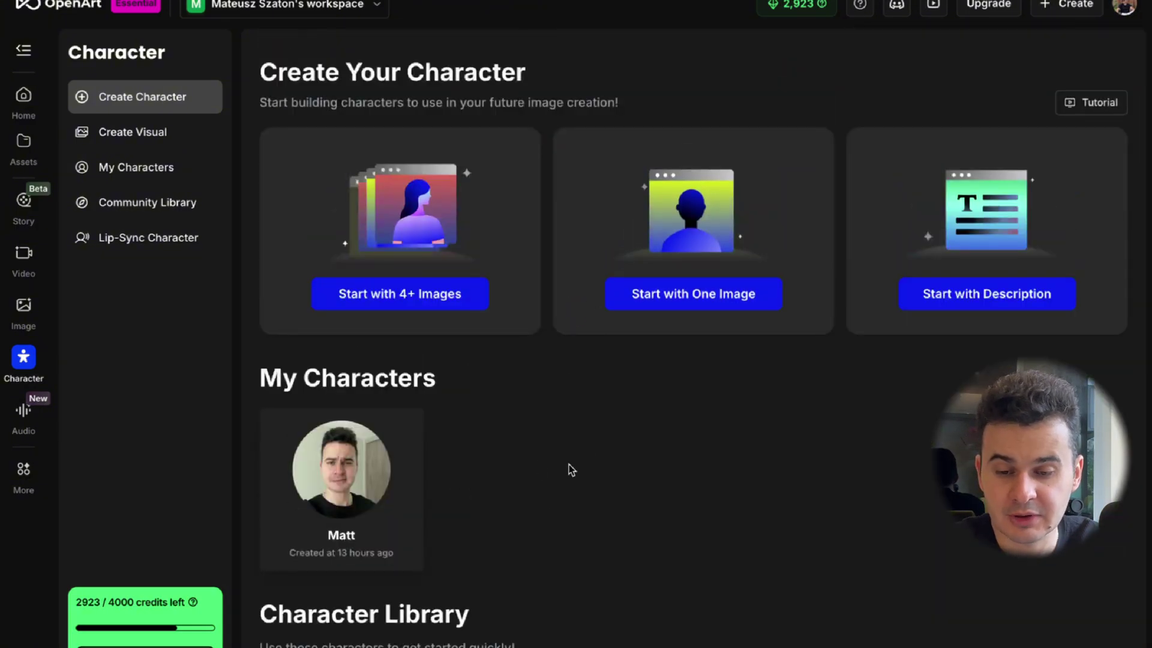
# Step: Start a one-image character, type the name 'E', view the Example tips, then cancel
pyautogui.click(670, 277)
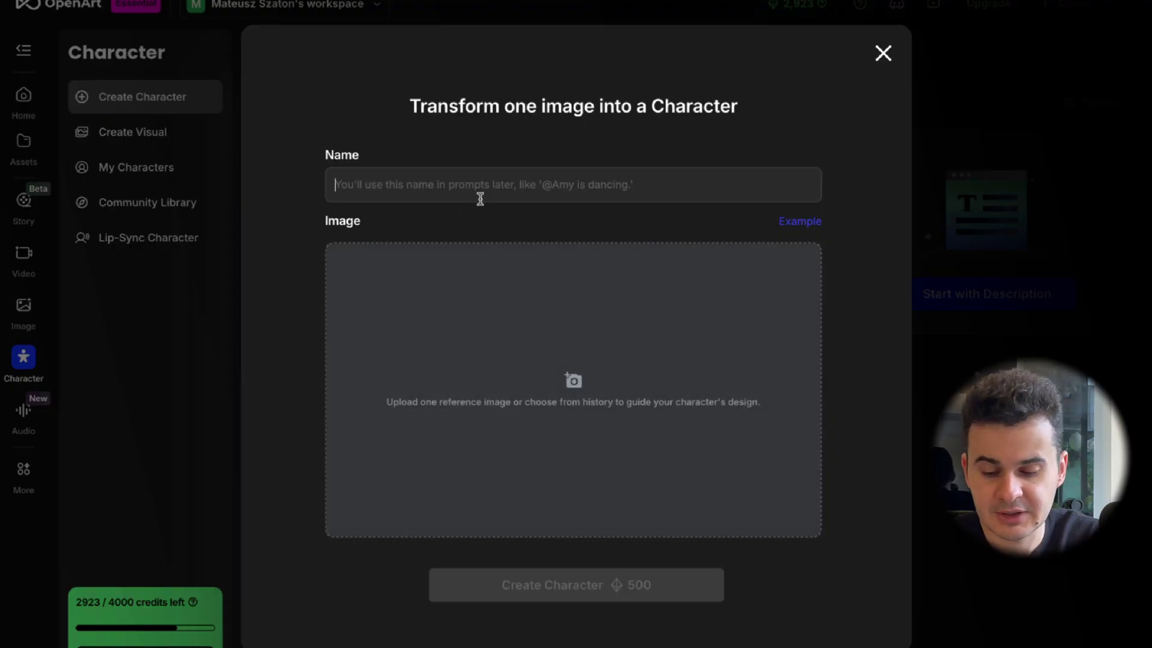
pyautogui.write('Emma')
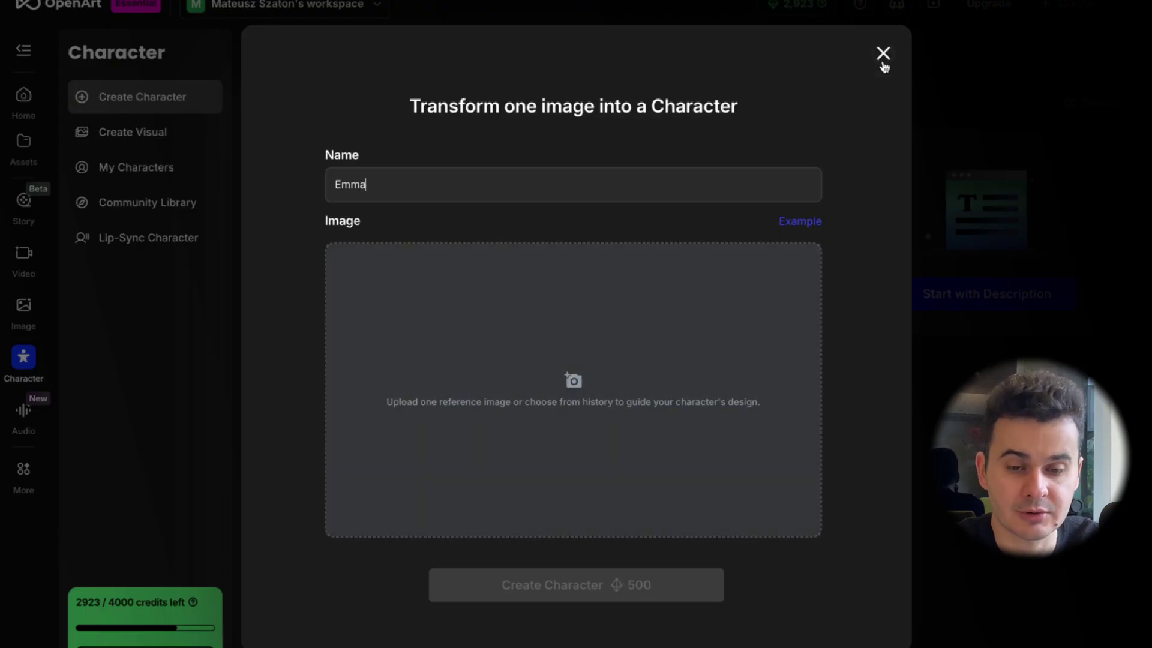
pyautogui.moveTo(802, 223)
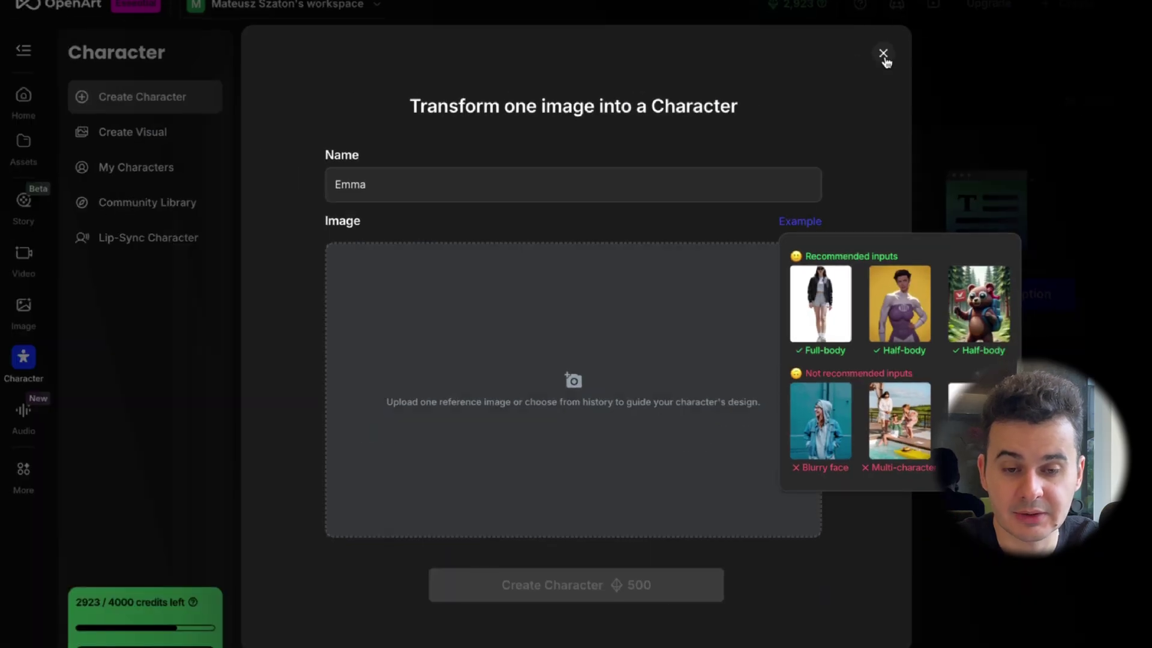
pyautogui.click(884, 56)
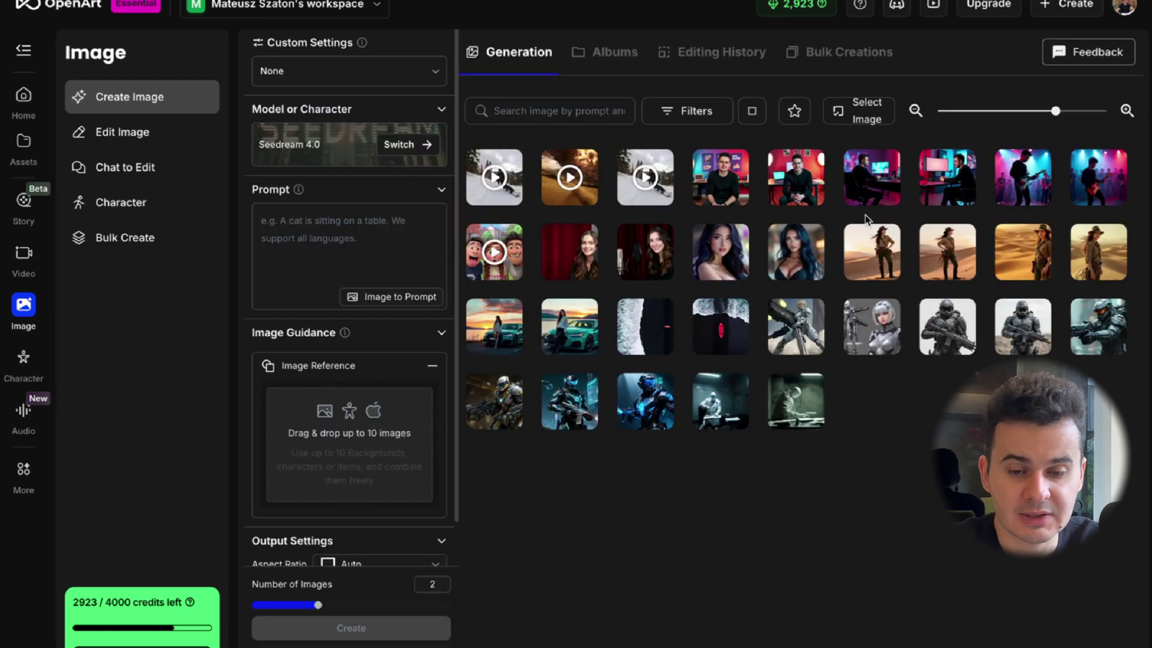
pyautogui.click(783, 172)
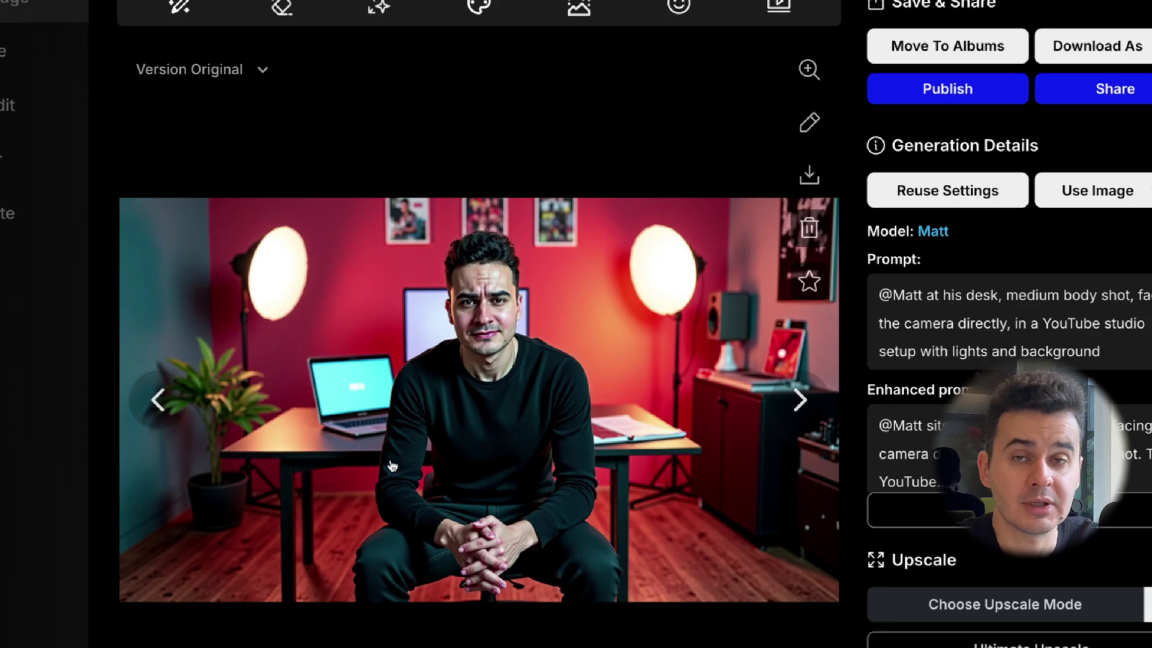
pyautogui.click(157, 401)
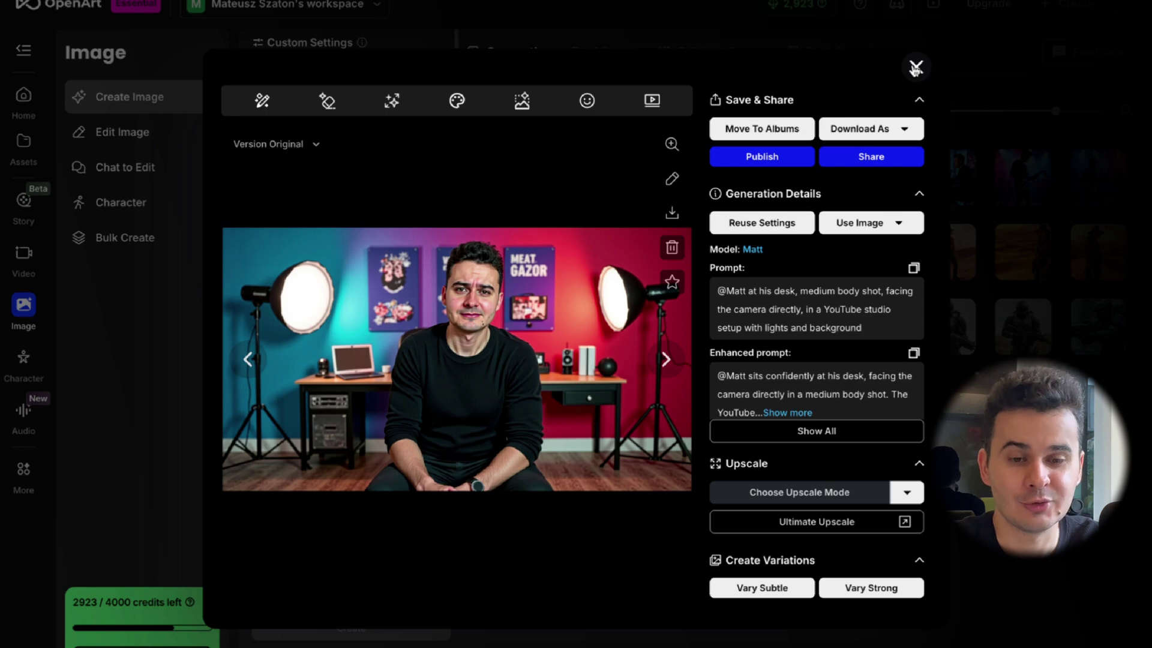
pyautogui.click(915, 68)
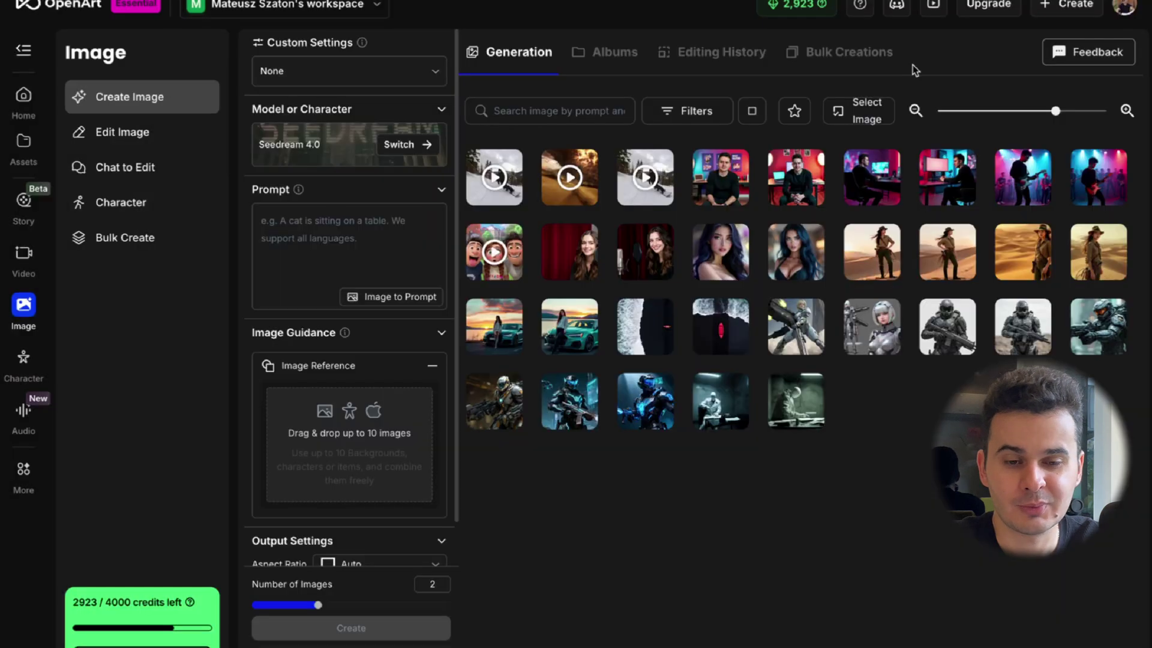
# Step: Switch to the Video section and look over its generation tool tabs
pyautogui.click(22, 255)
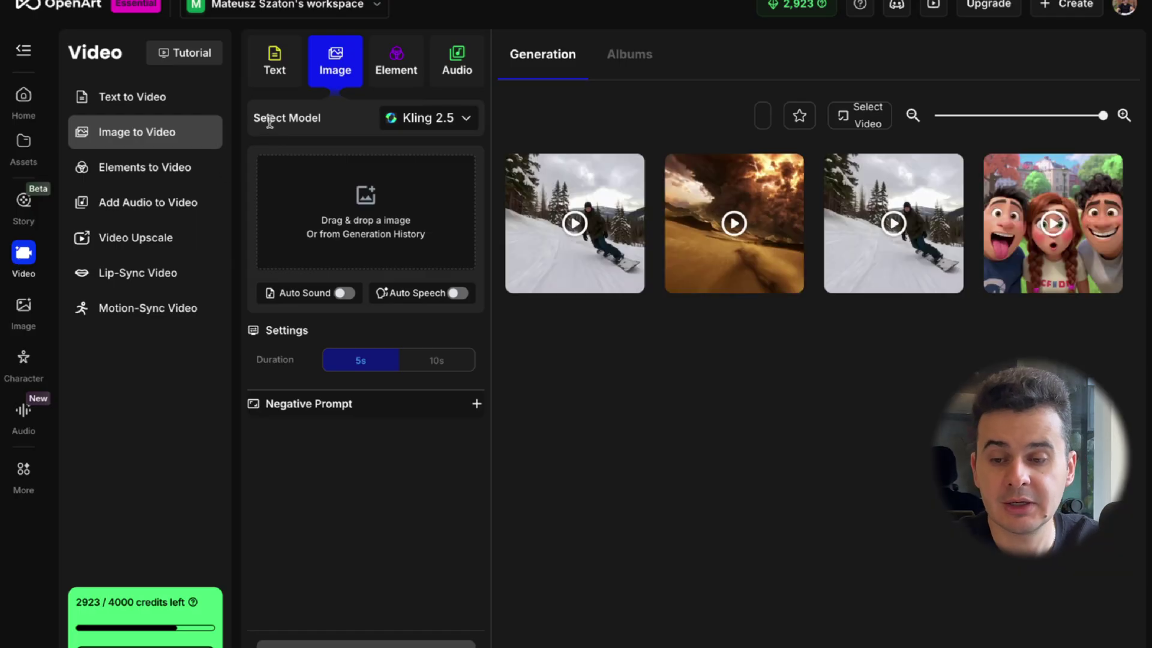
pyautogui.moveTo(333, 83)
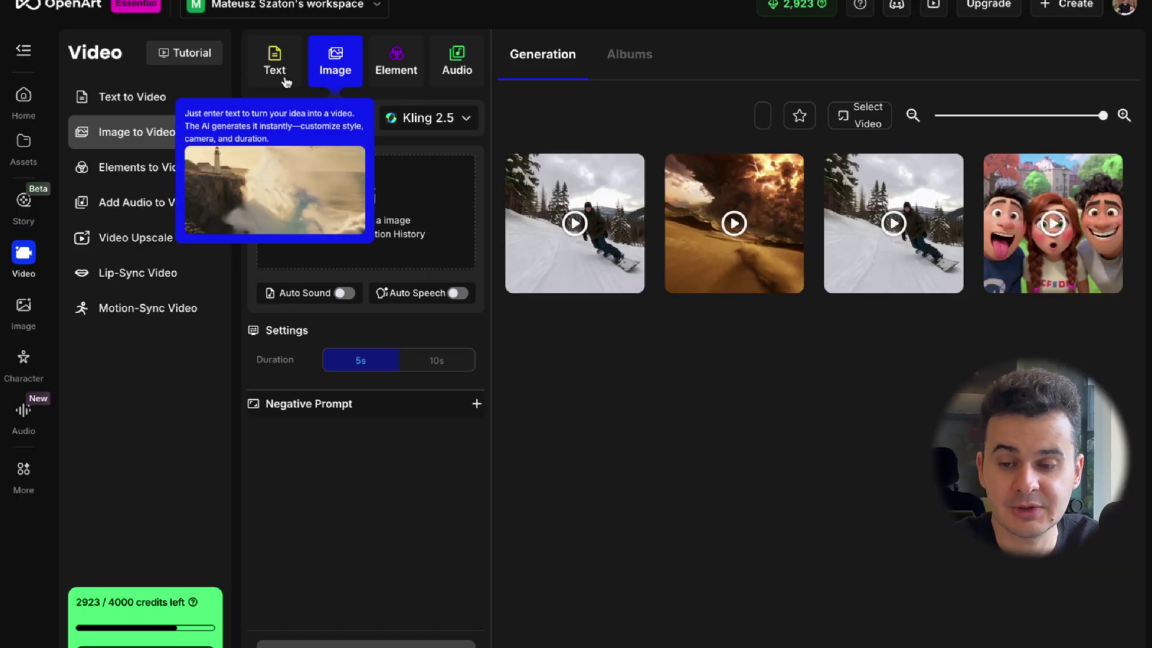
pyautogui.moveTo(396, 81)
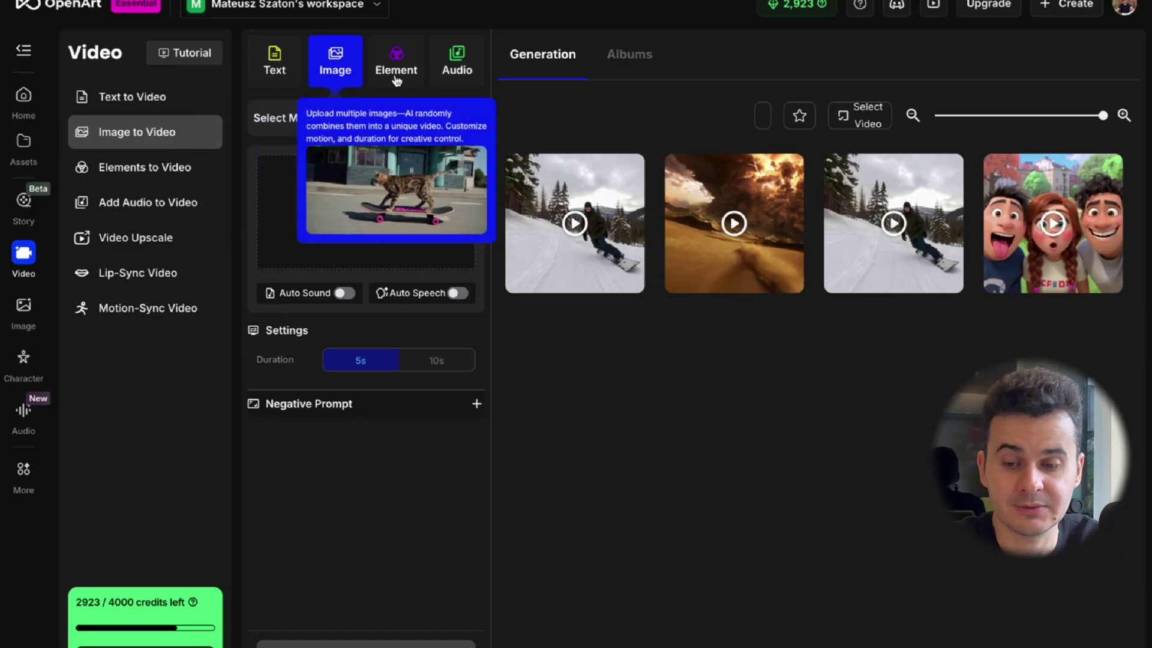
pyautogui.moveTo(454, 72)
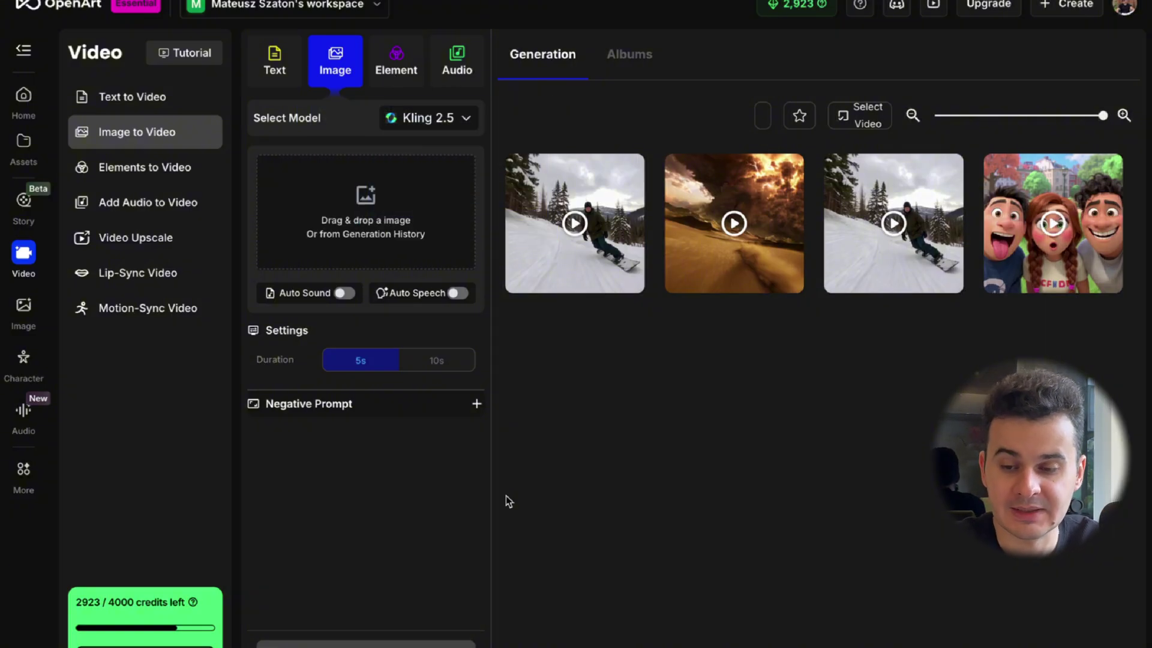
# Step: Browse the Image to Video model list in the Select Model dropdown
pyautogui.click(420, 123)
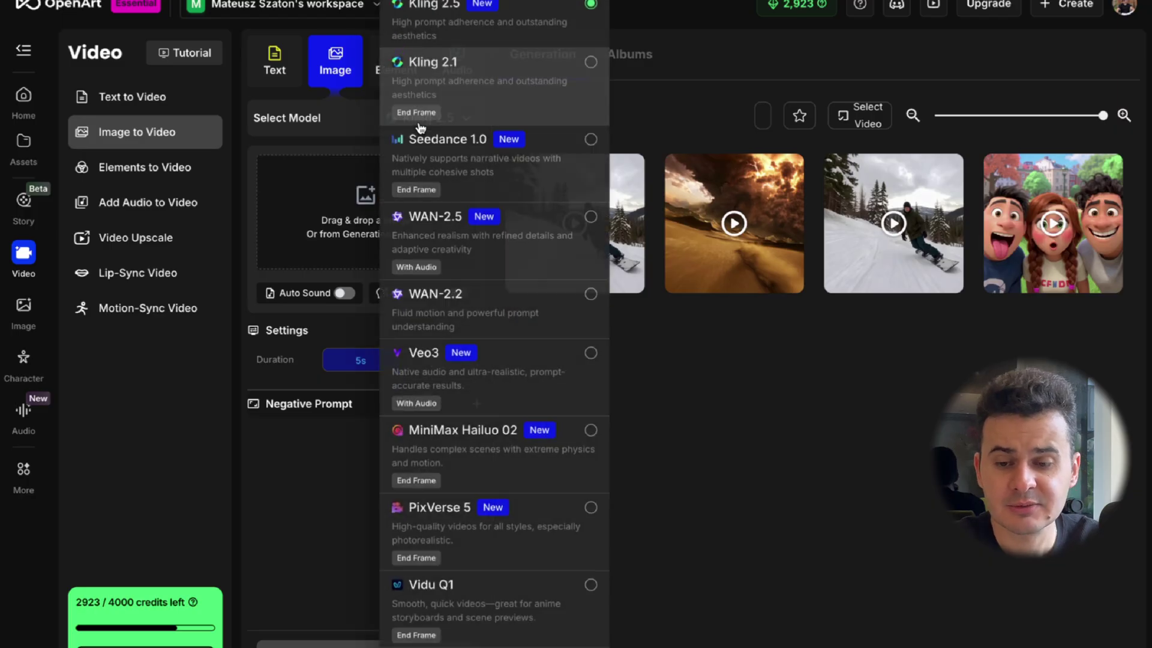
pyautogui.scroll(-9, 494, 273)
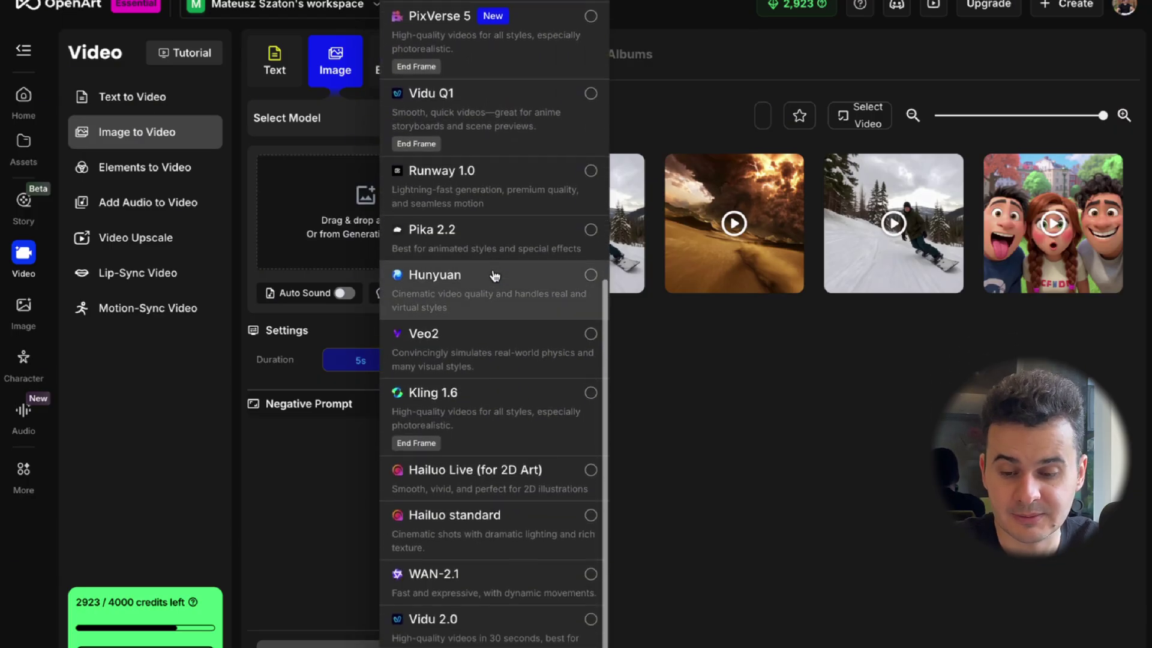
pyautogui.scroll(8, 495, 273)
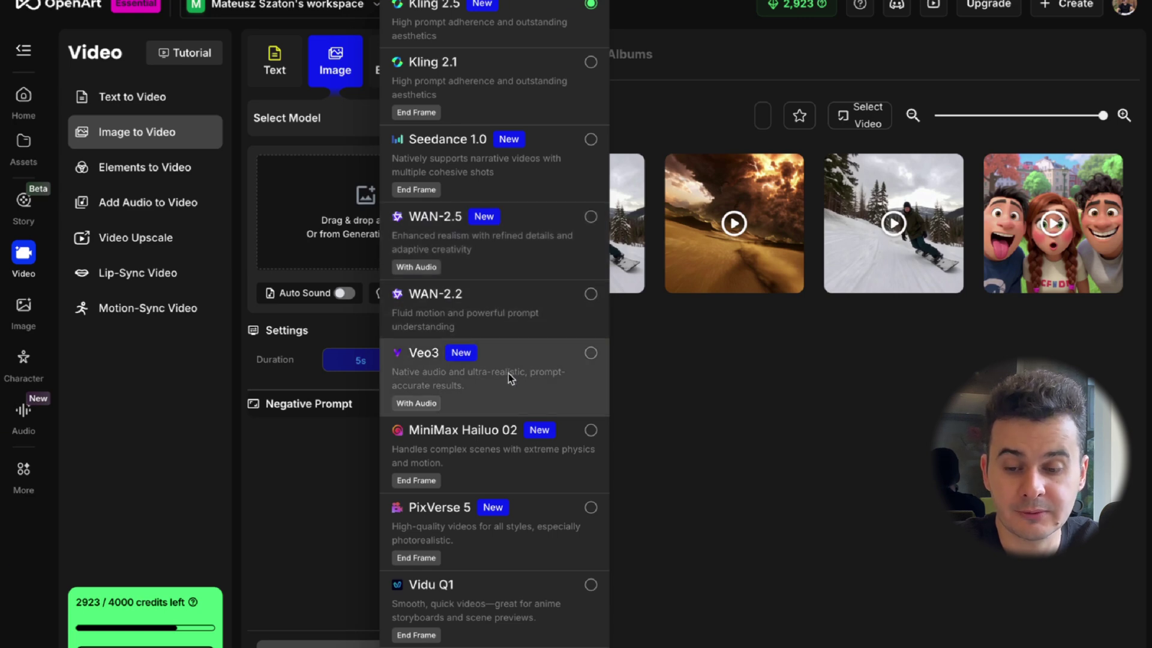
pyautogui.scroll(-3, 489, 416)
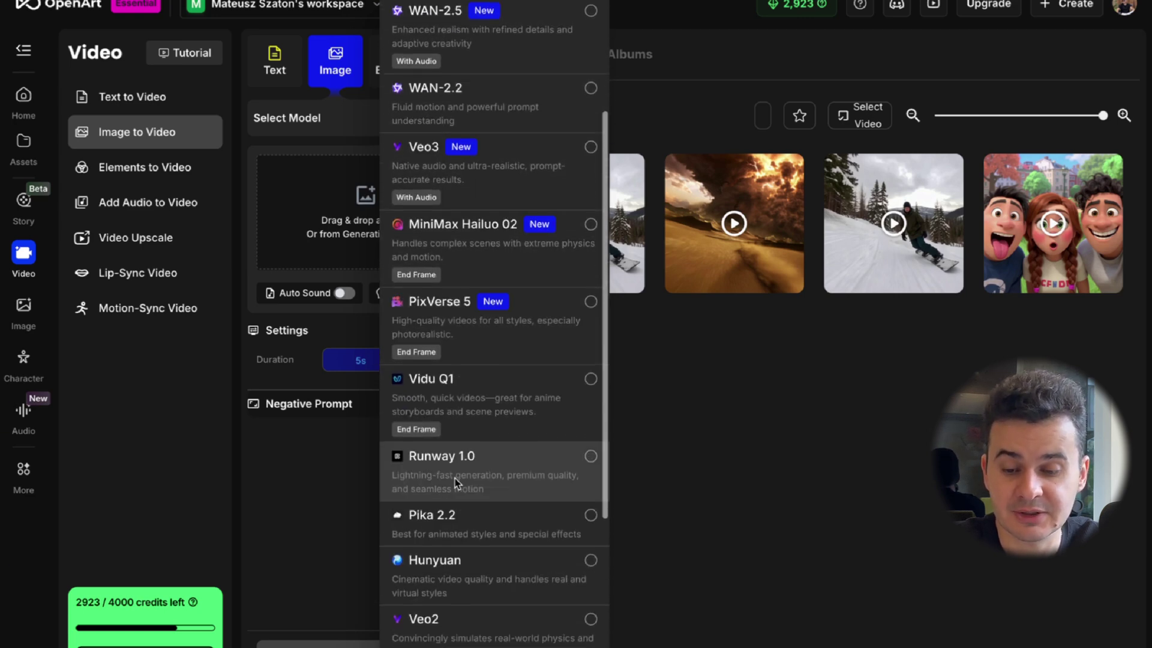
pyautogui.scroll(-3, 505, 414)
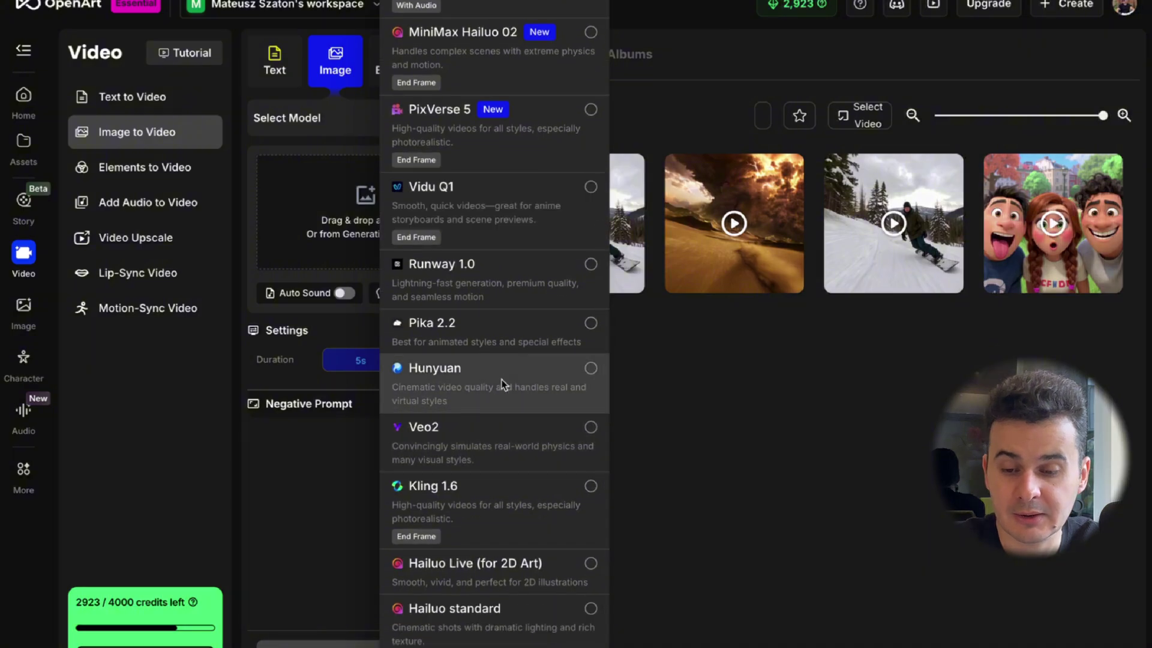
pyautogui.scroll(-1, 474, 375)
pyautogui.scroll(-1, 497, 448)
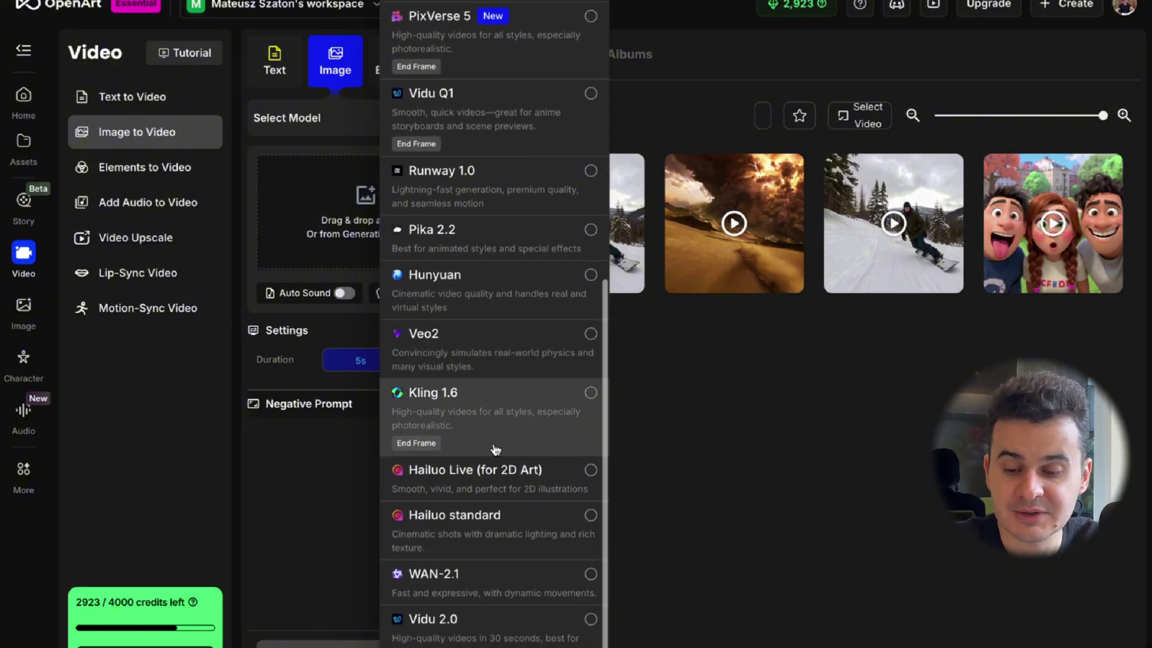
pyautogui.scroll(7, 498, 594)
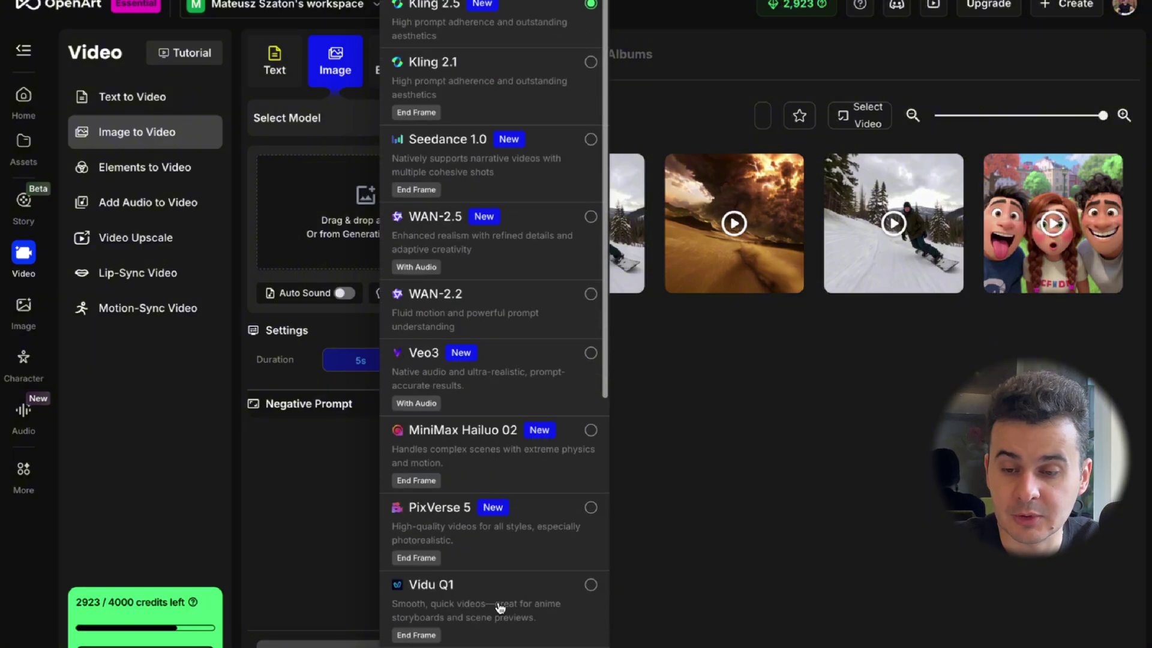
# Step: Pick Seedance 1.0, switch to Text to Video, keep Cinema (16:9), and check the Negative Prompt section
pyautogui.click(461, 162)
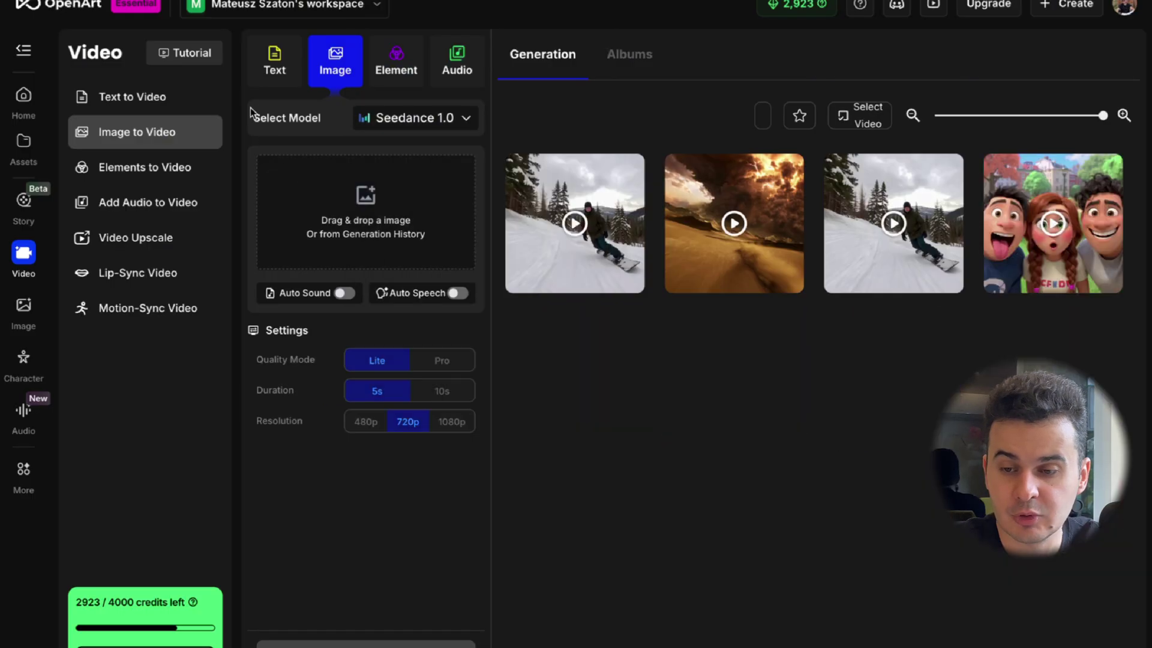
pyautogui.click(271, 78)
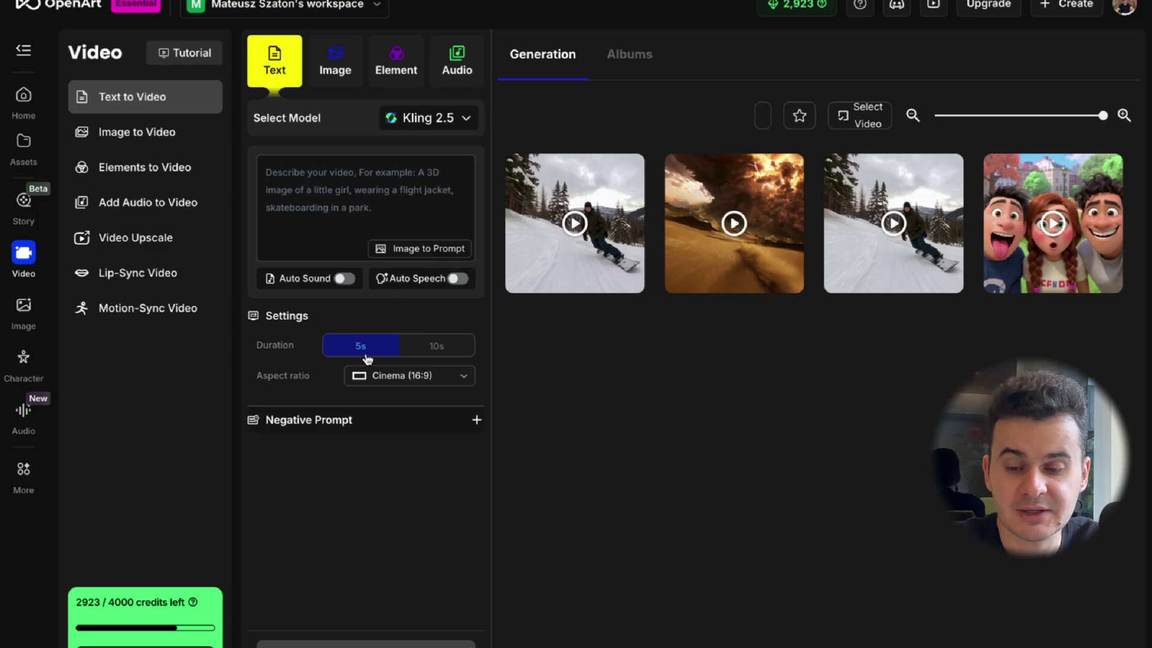
pyautogui.click(414, 375)
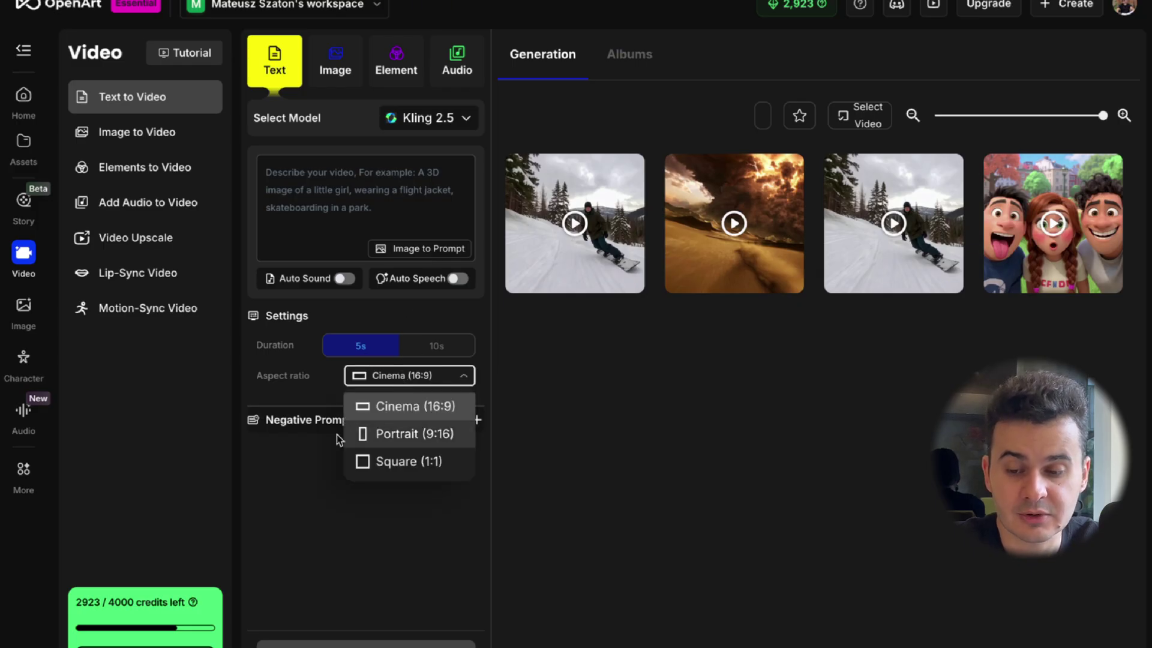
pyautogui.click(327, 462)
pyautogui.click(477, 420)
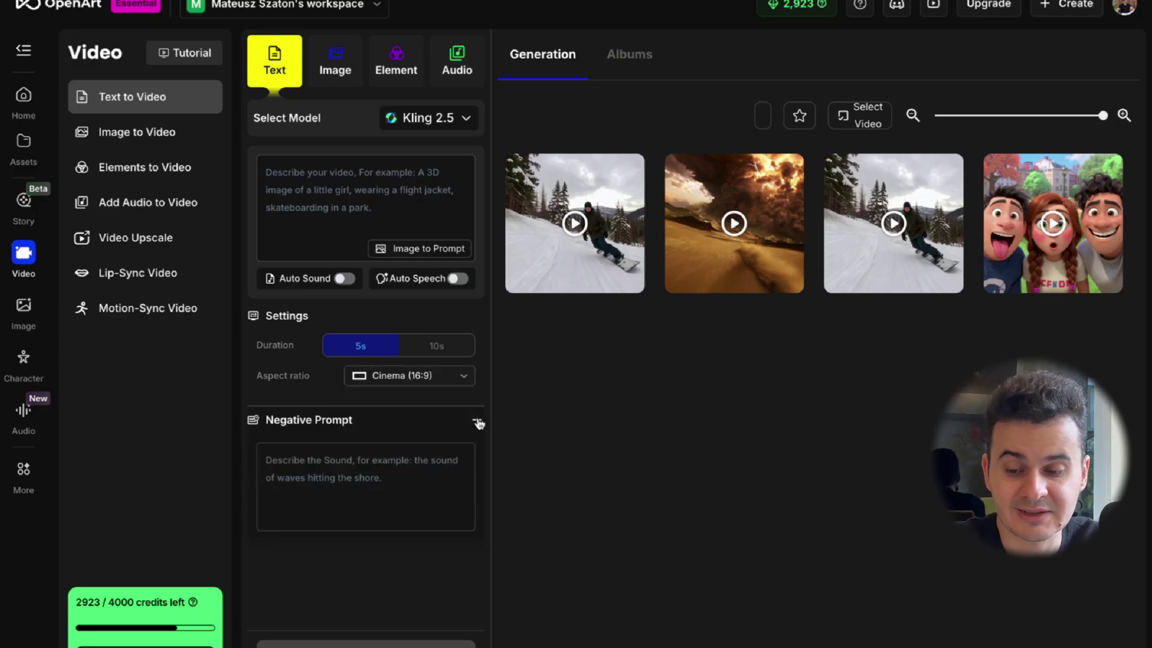
pyautogui.click(477, 422)
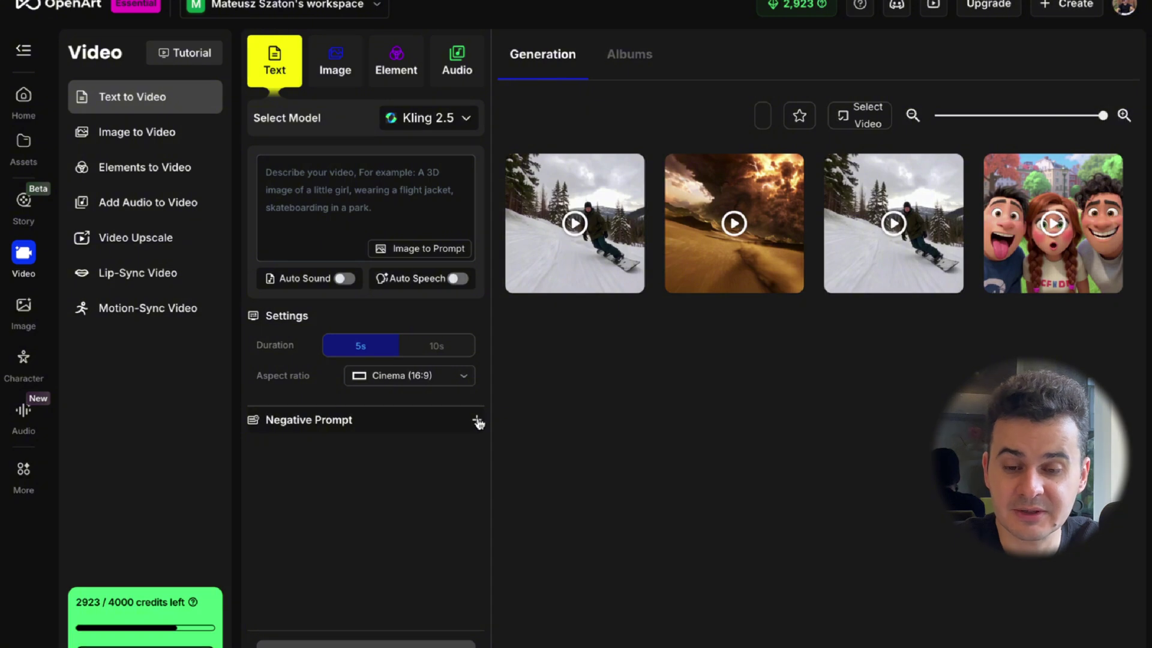
pyautogui.click(1003, 265)
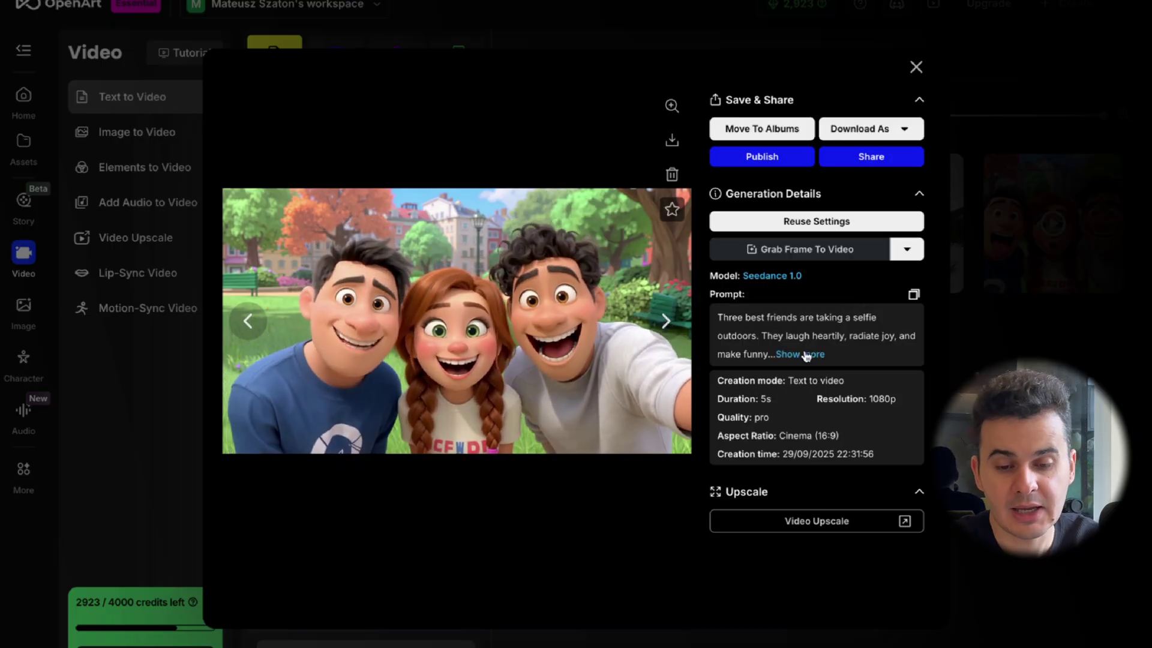
pyautogui.click(806, 356)
pyautogui.scroll(-1, 924, 405)
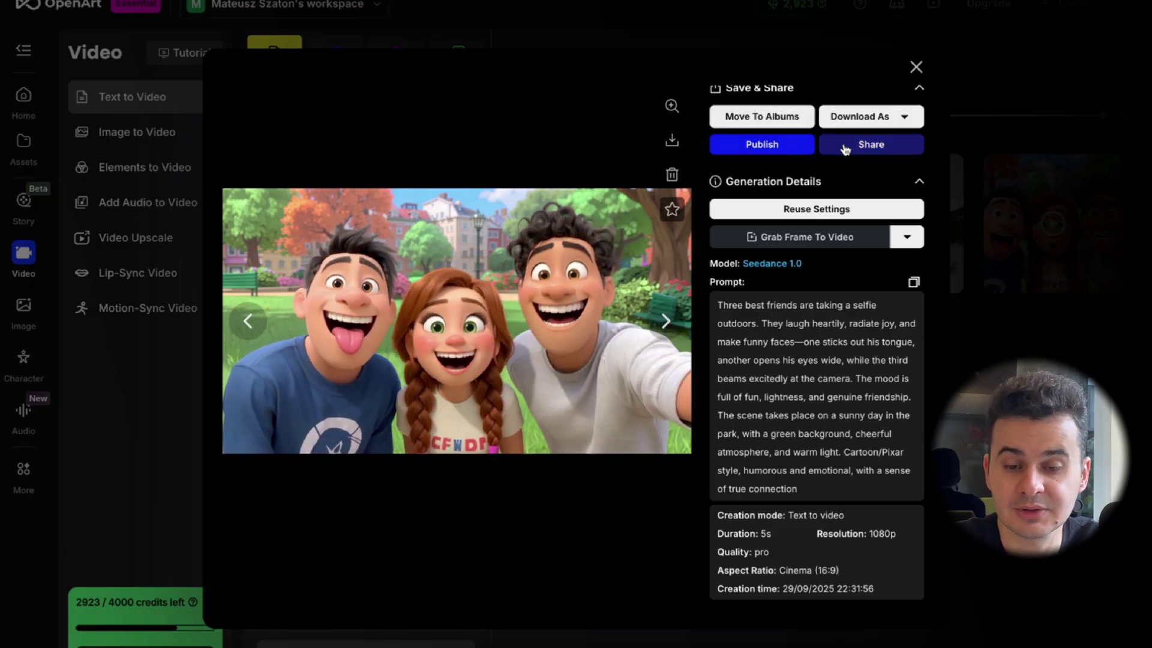
pyautogui.click(915, 67)
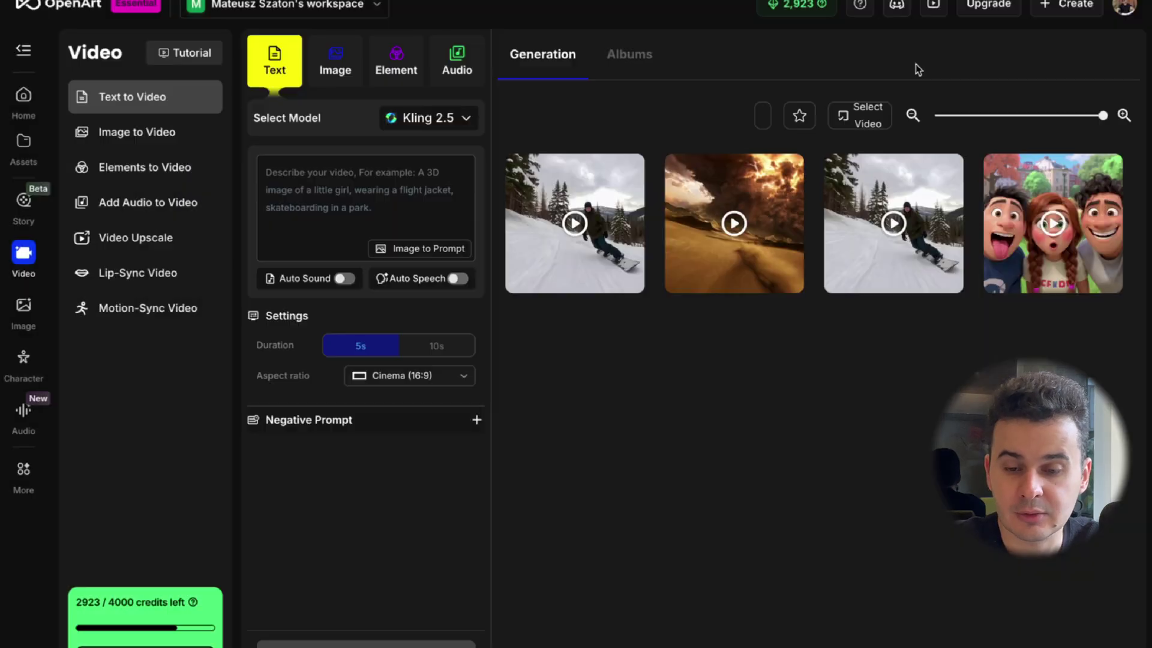
pyautogui.click(851, 277)
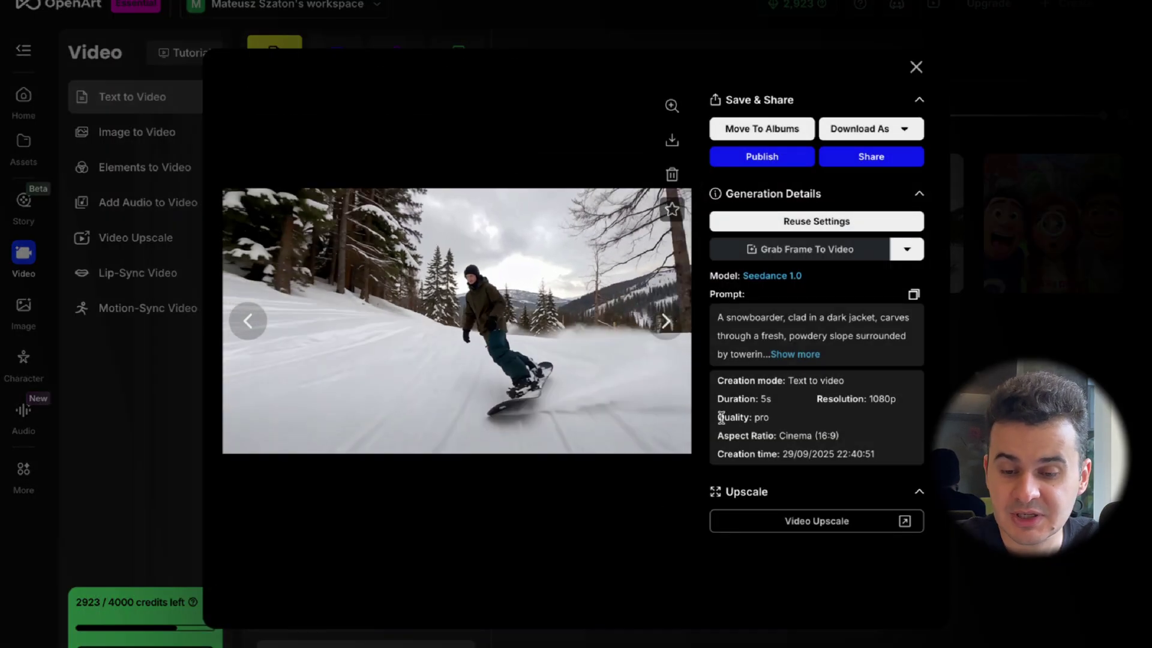
pyautogui.click(795, 354)
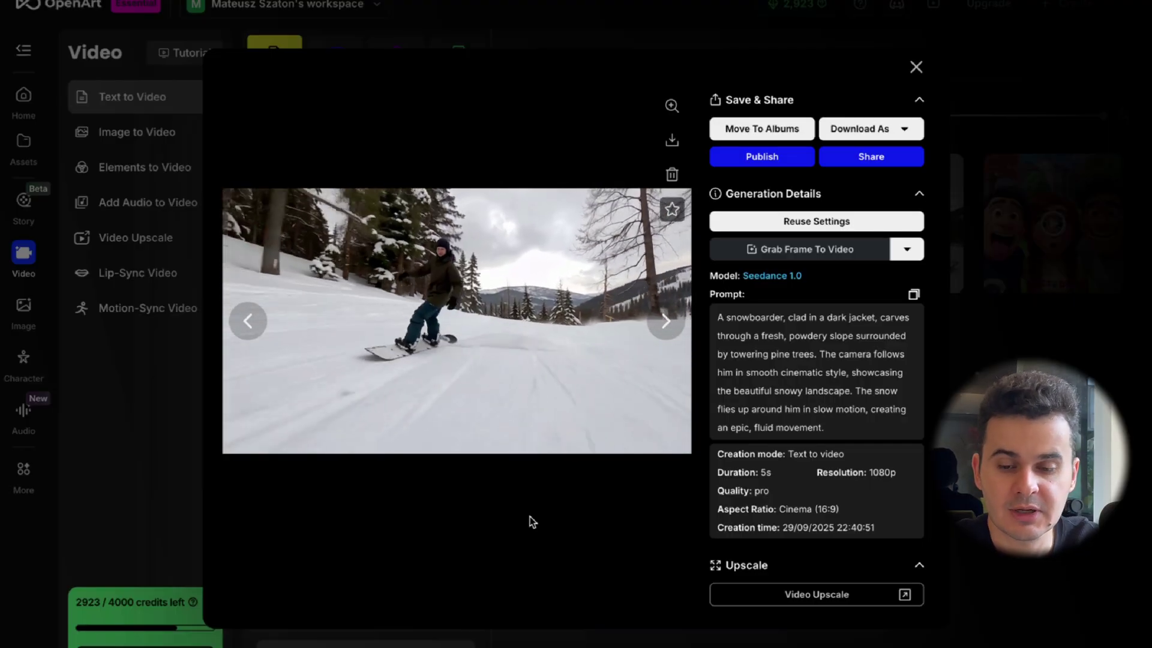
pyautogui.press('Escape')
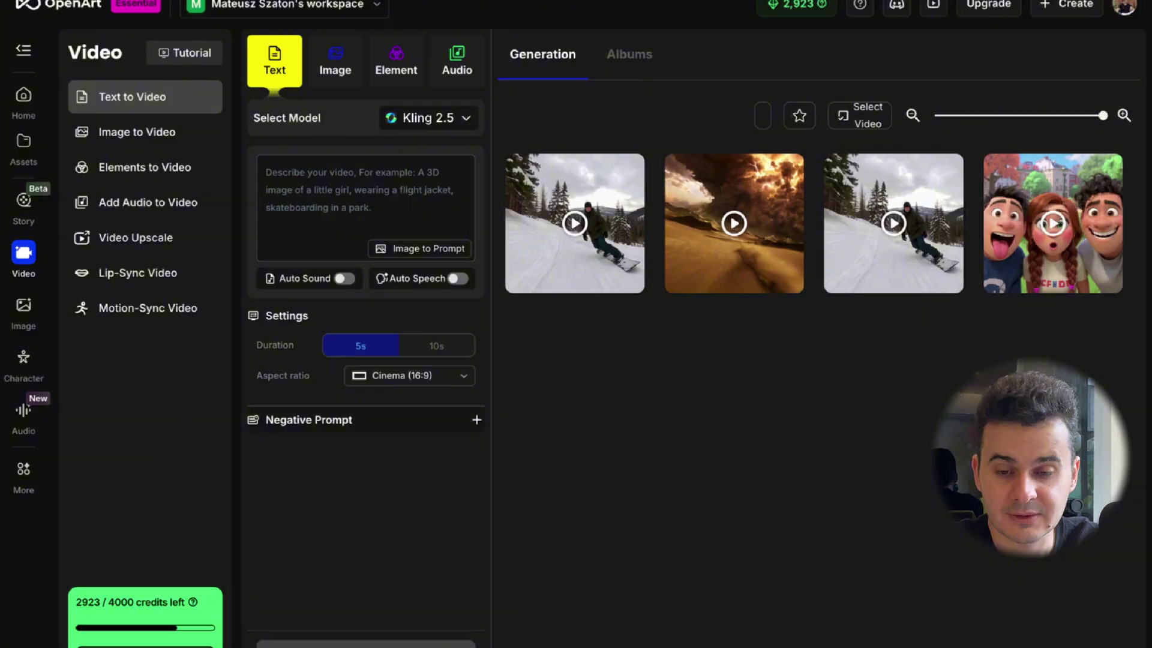
pyautogui.click(707, 252)
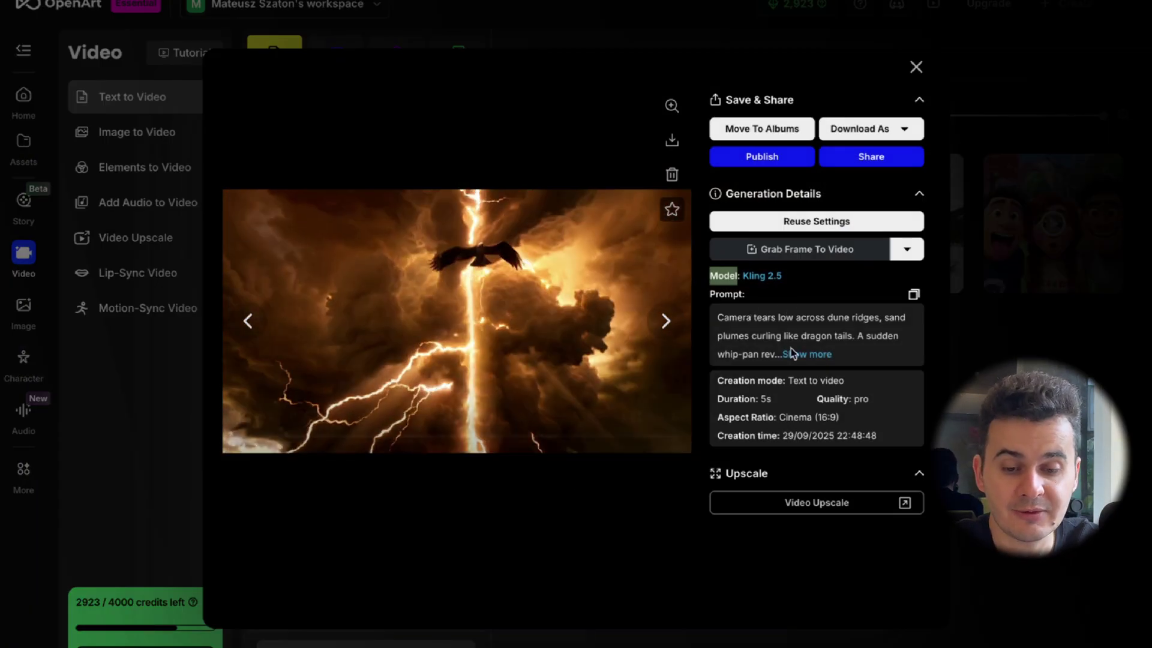
pyautogui.click(806, 354)
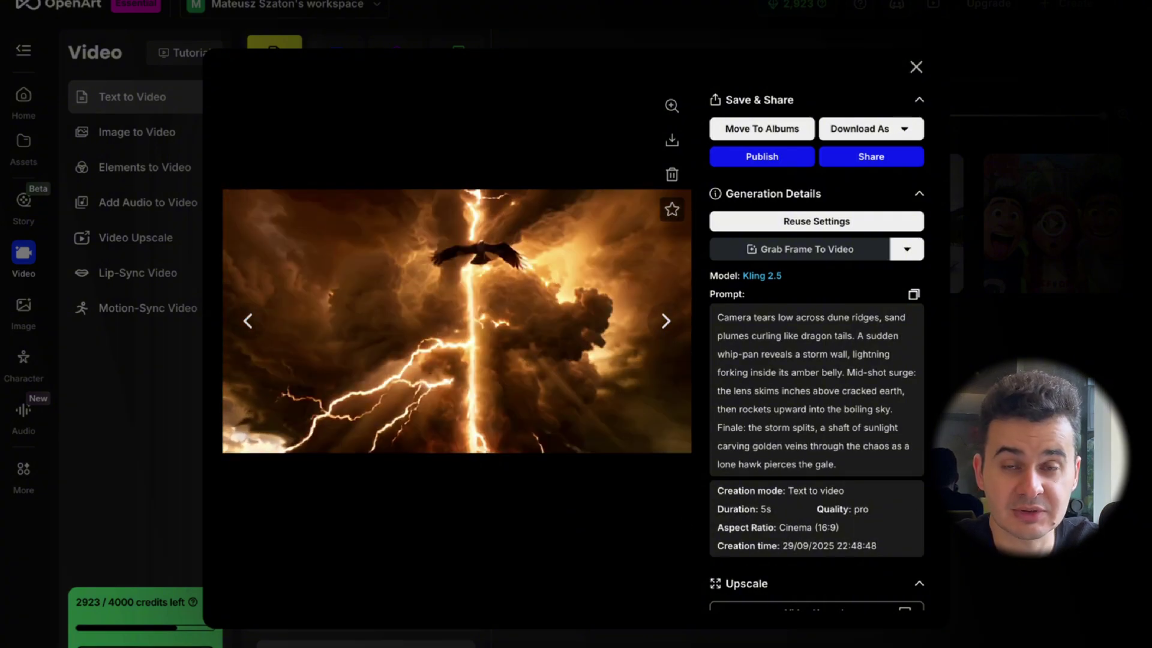
pyautogui.press('Escape')
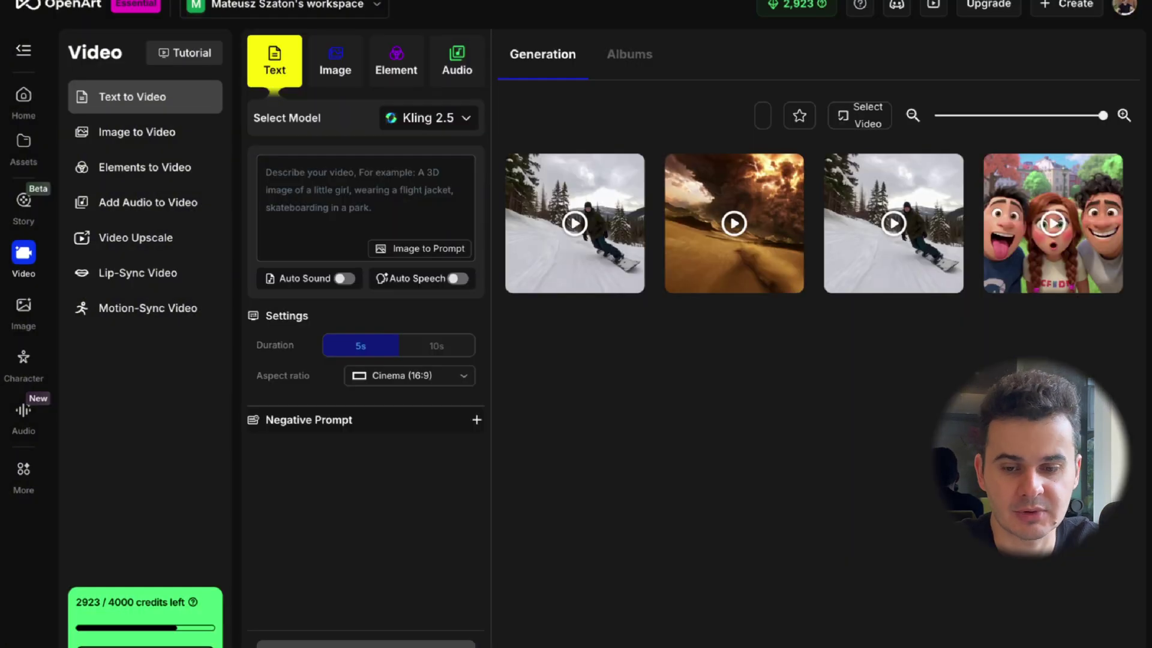
pyautogui.click(852, 275)
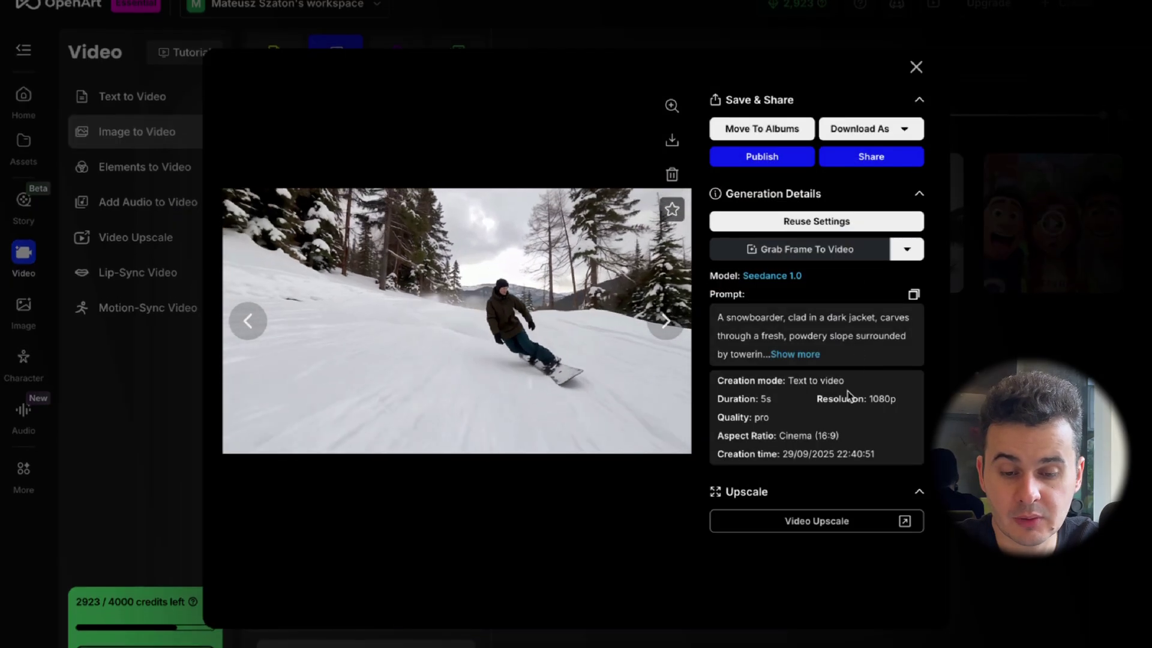
pyautogui.click(666, 320)
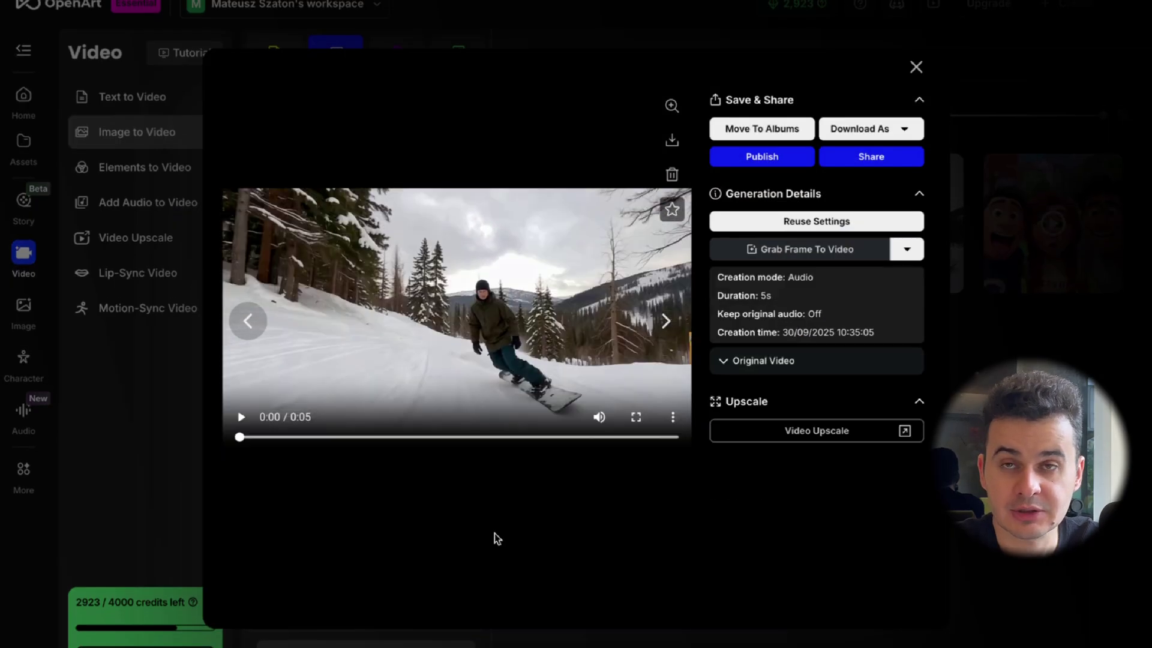
pyautogui.click(242, 418)
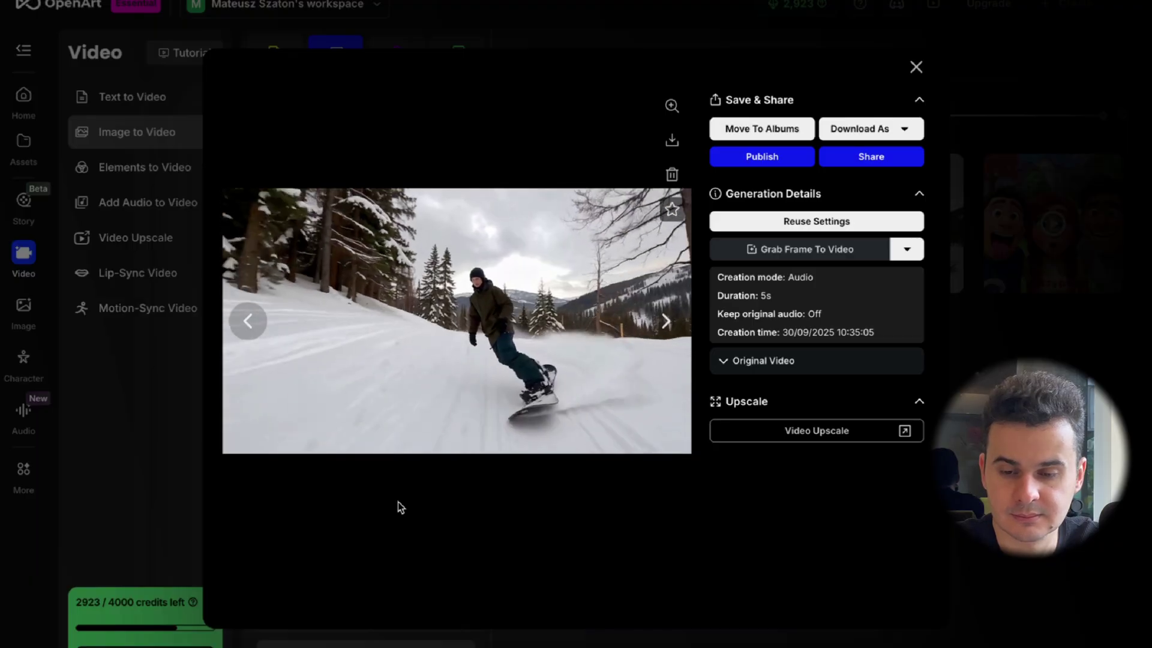
pyautogui.click(241, 418)
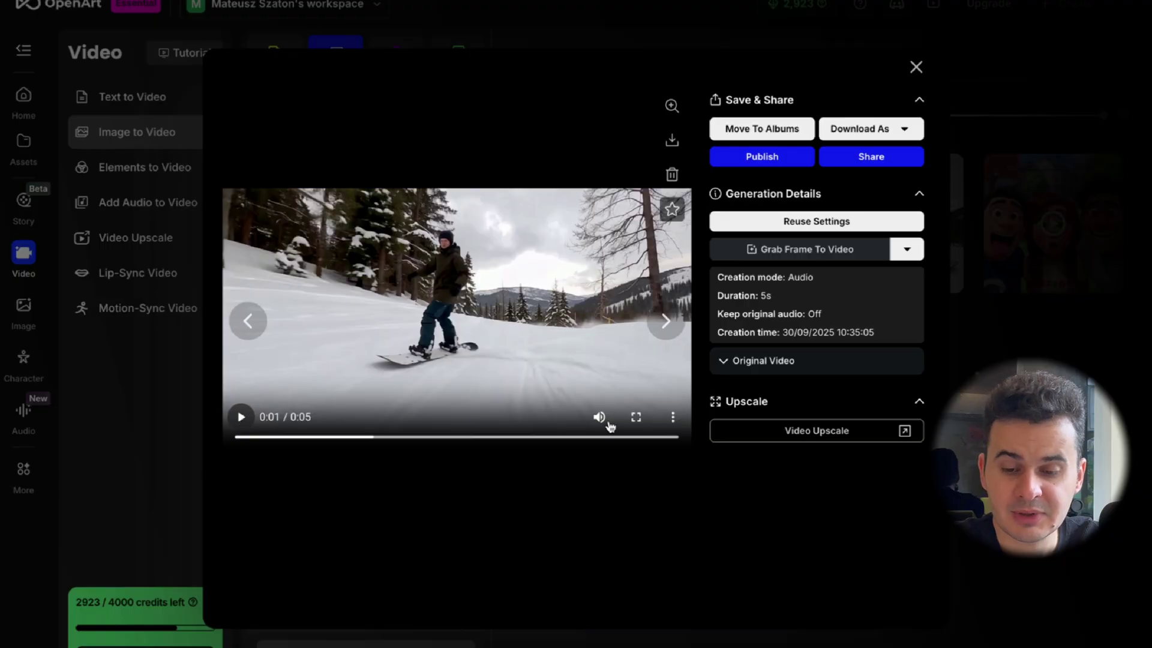
pyautogui.press('space')
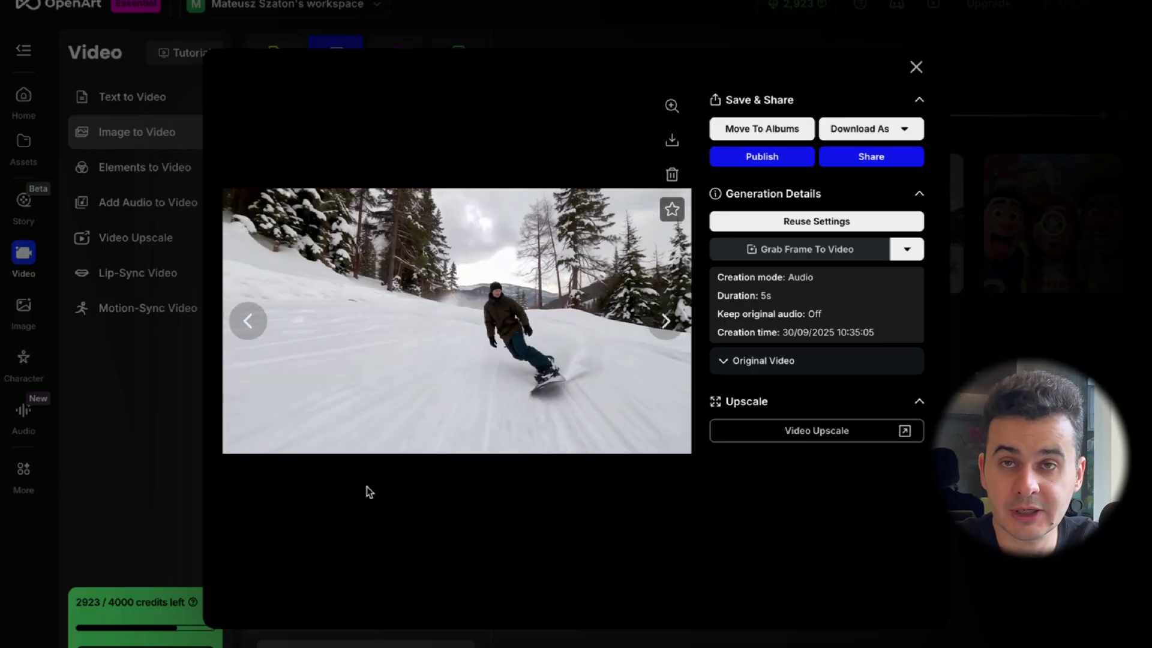
pyautogui.press('Escape')
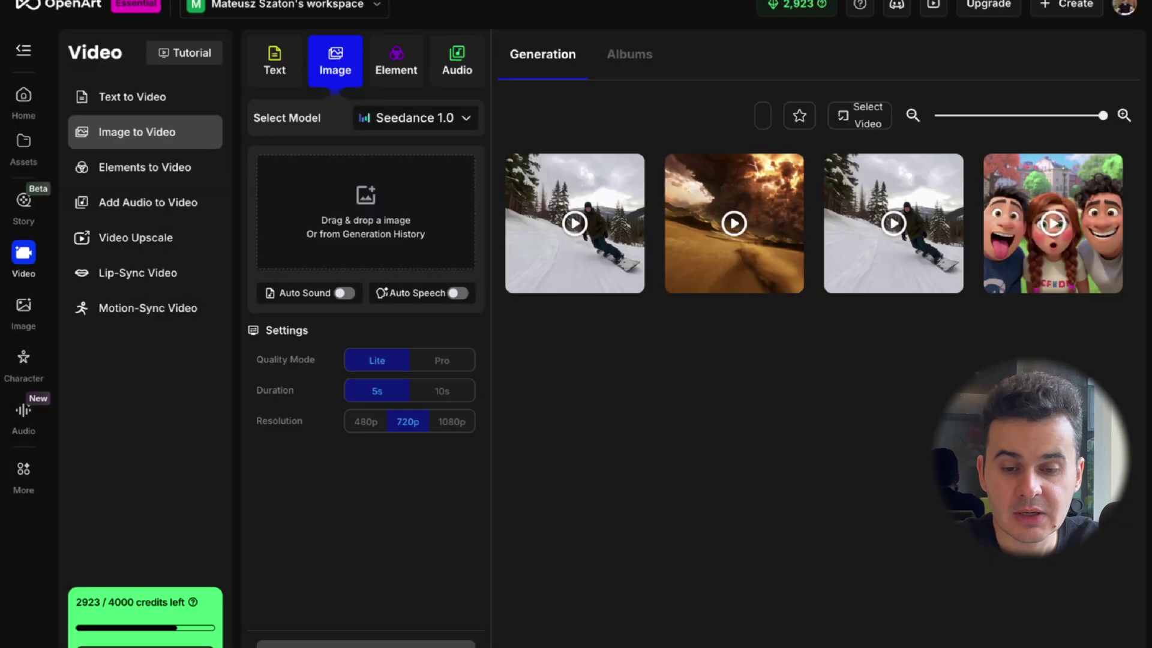